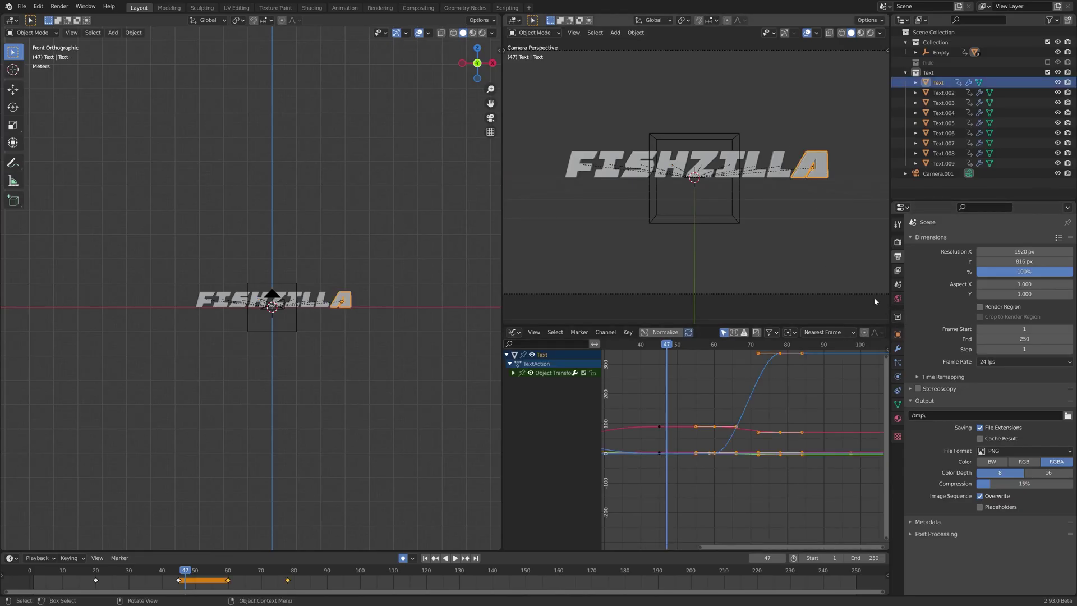
Create a new material named GOLD on the last letter A and give it an orange base color
click(898, 420)
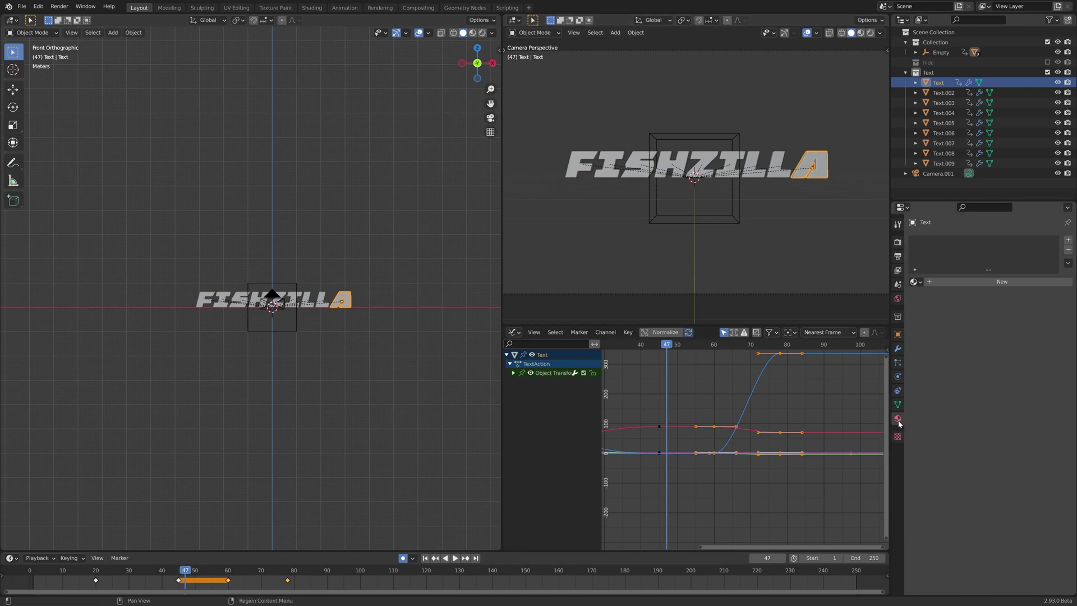
click(969, 281)
double_click(942, 243)
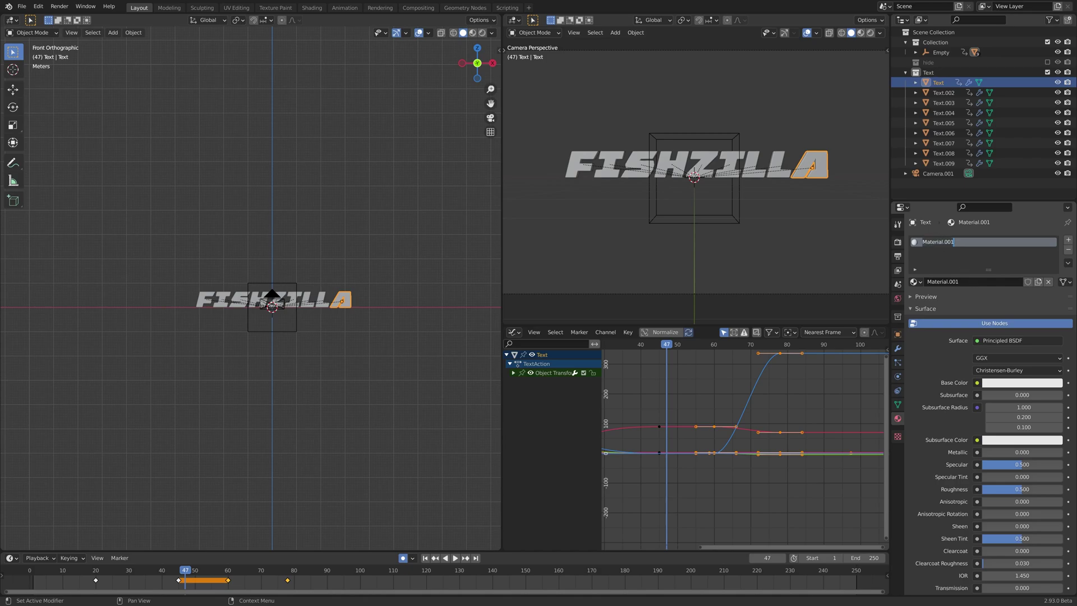
text(GOLD)
key(Return)
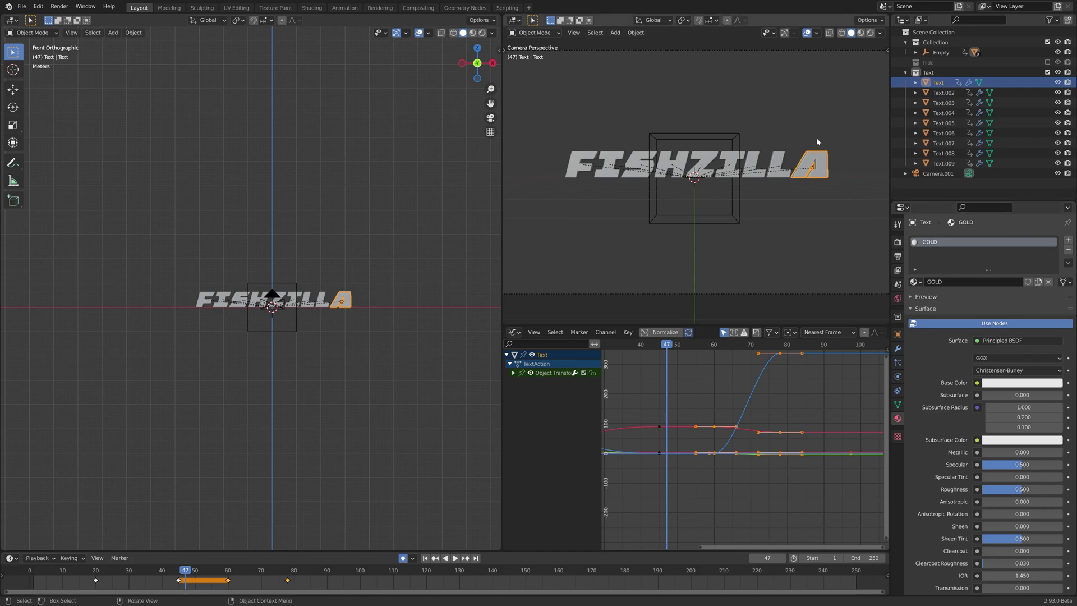
click(1003, 384)
click(999, 303)
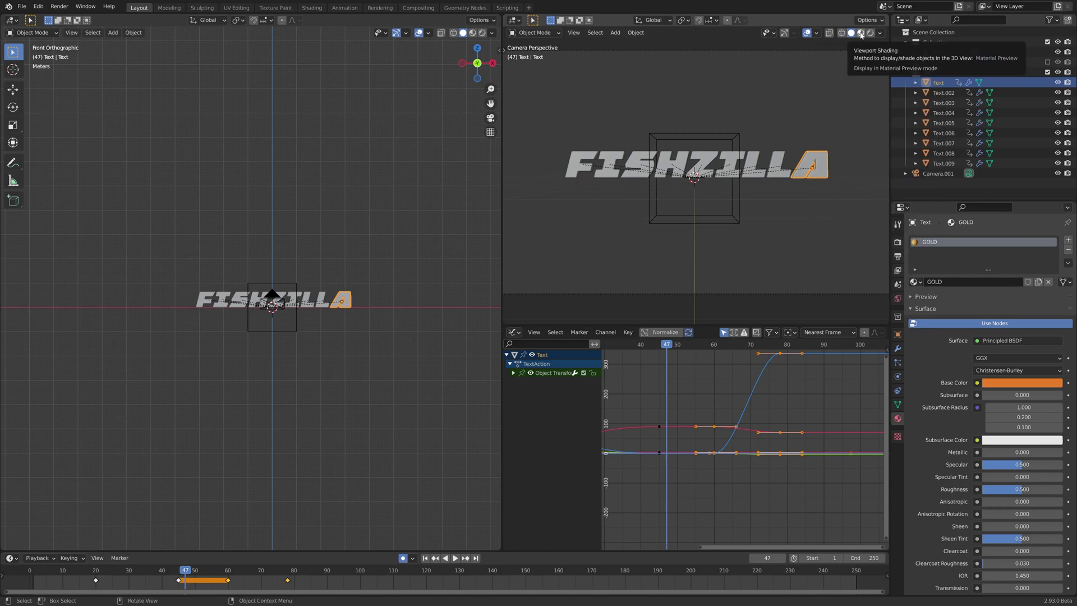
Switch the camera viewport to Rendered shading and open the scene's render properties
click(859, 33)
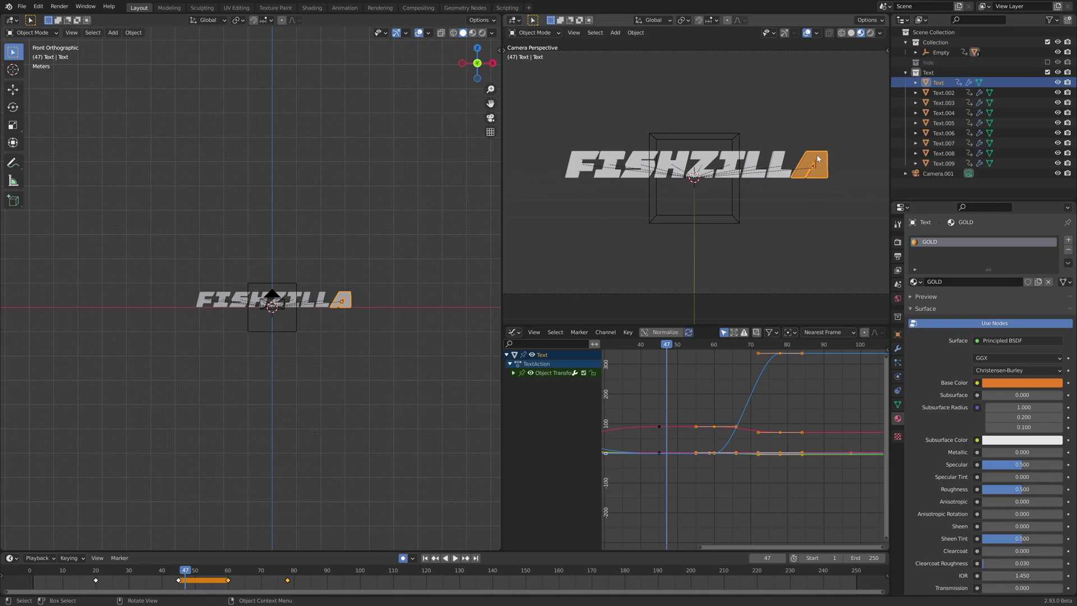
click(871, 33)
click(897, 242)
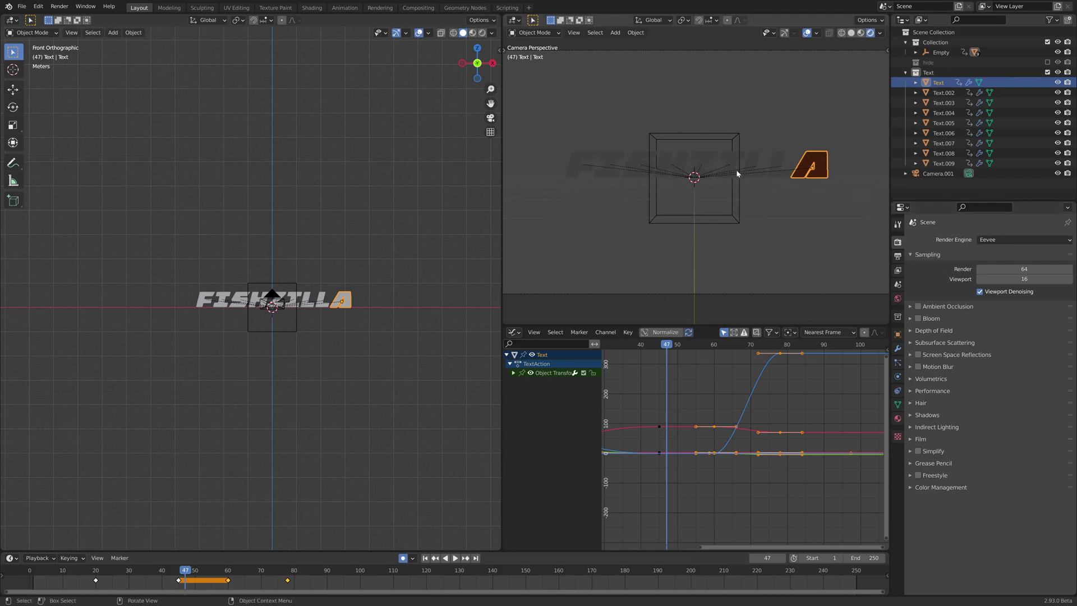
scroll(814, 171, up, 1)
scroll(803, 172, down, 2)
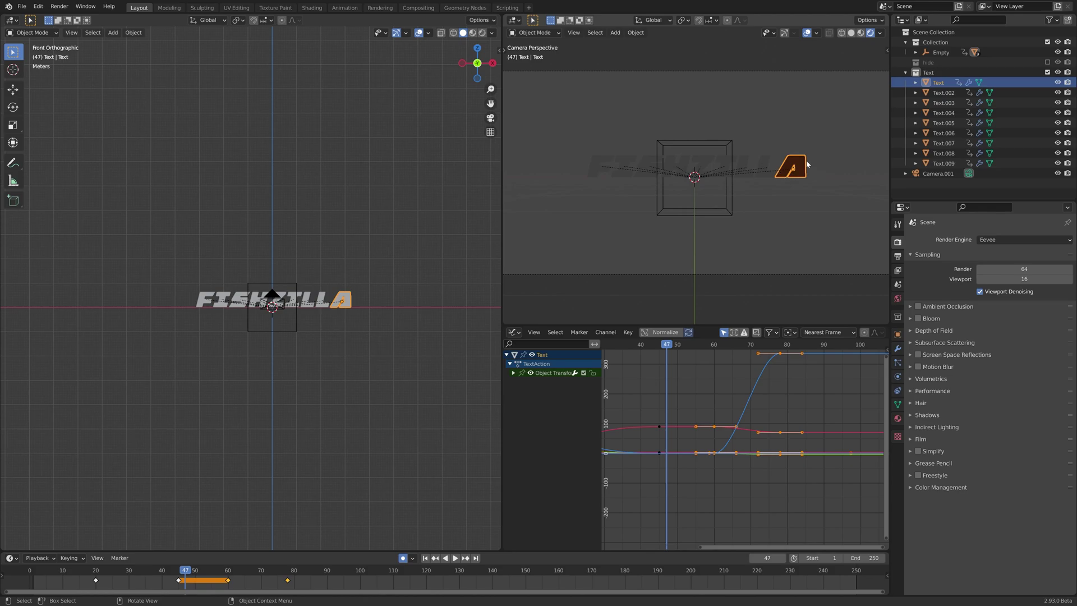
Select all objects in the Text collection and link the GOLD material from the letter A to every letter
middle_drag(370, 292, 360, 221)
shift+middle_drag(361, 221, 215, 205)
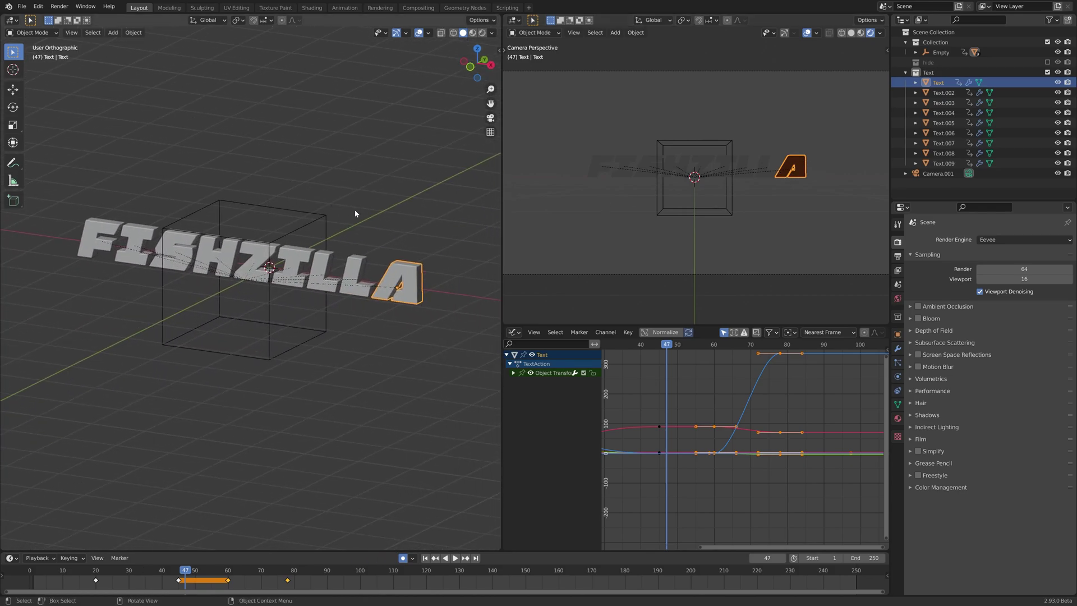
click(928, 73)
right_click(926, 73)
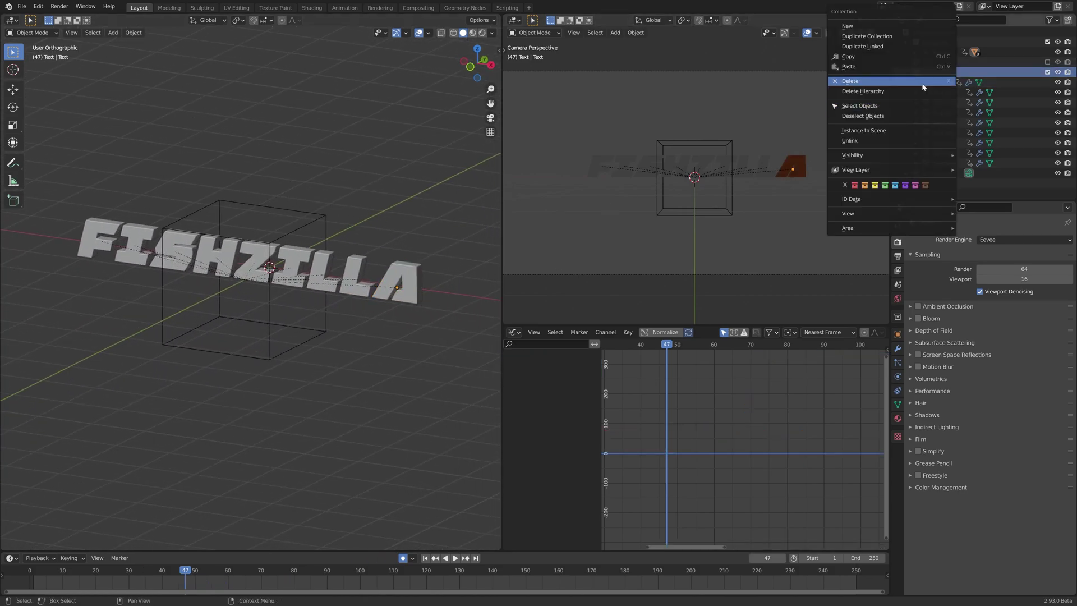
click(901, 106)
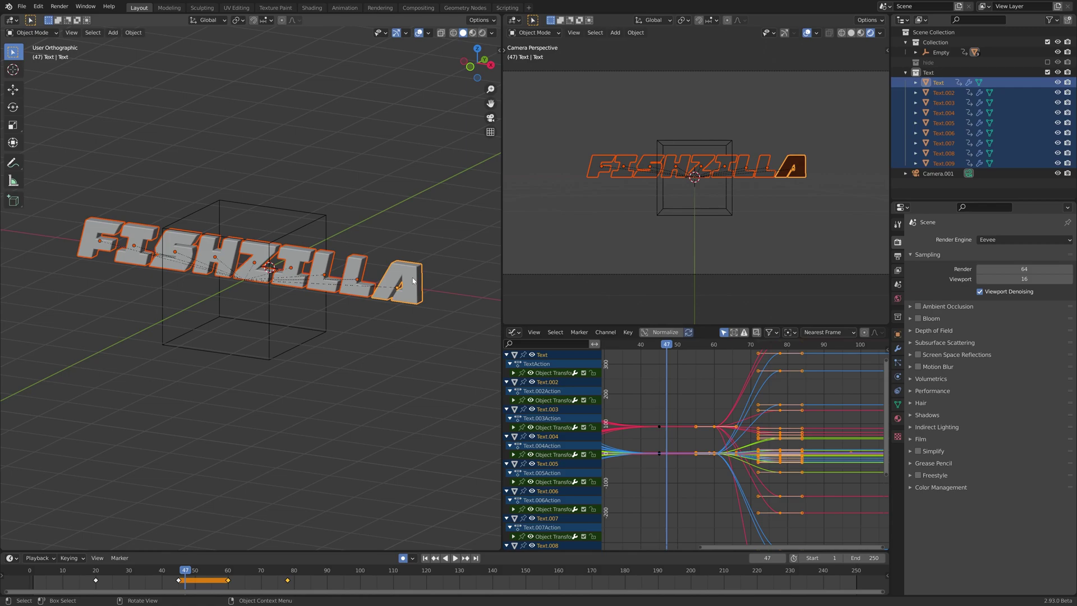
key(ctrl+l)
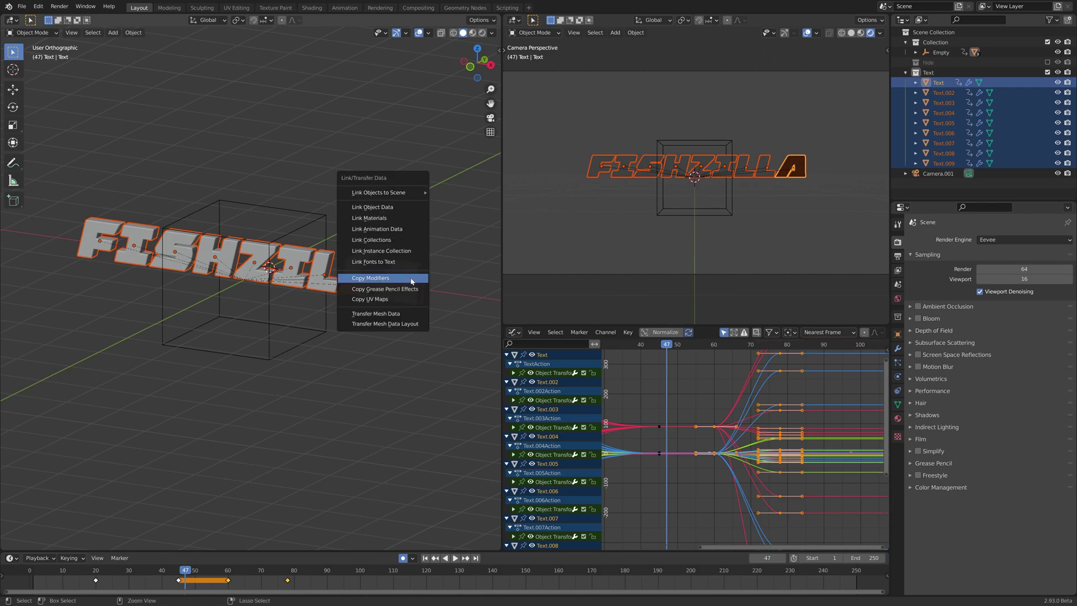
click(394, 223)
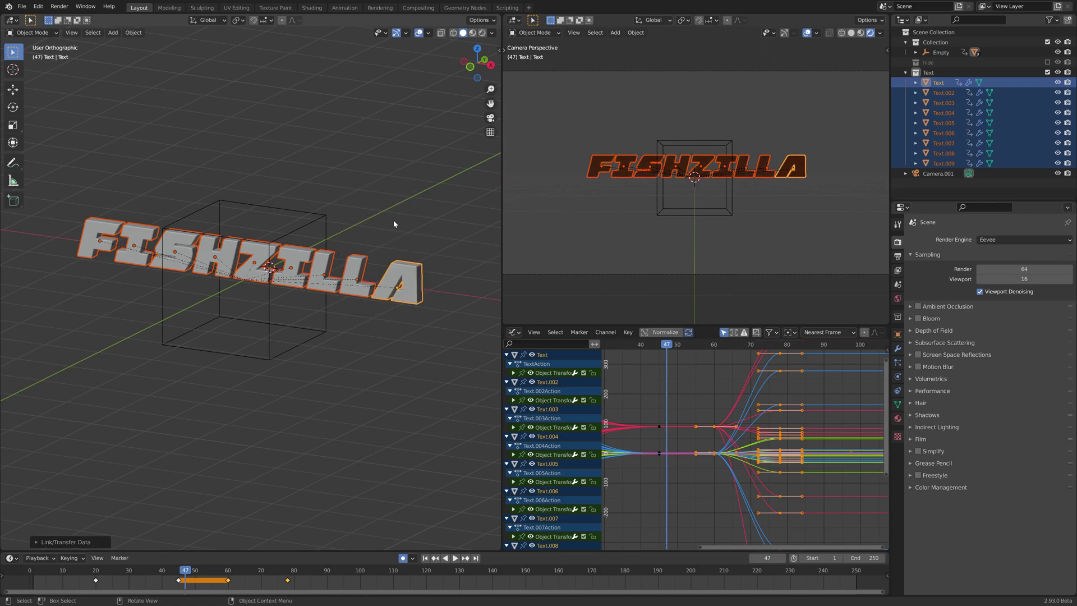
click(763, 182)
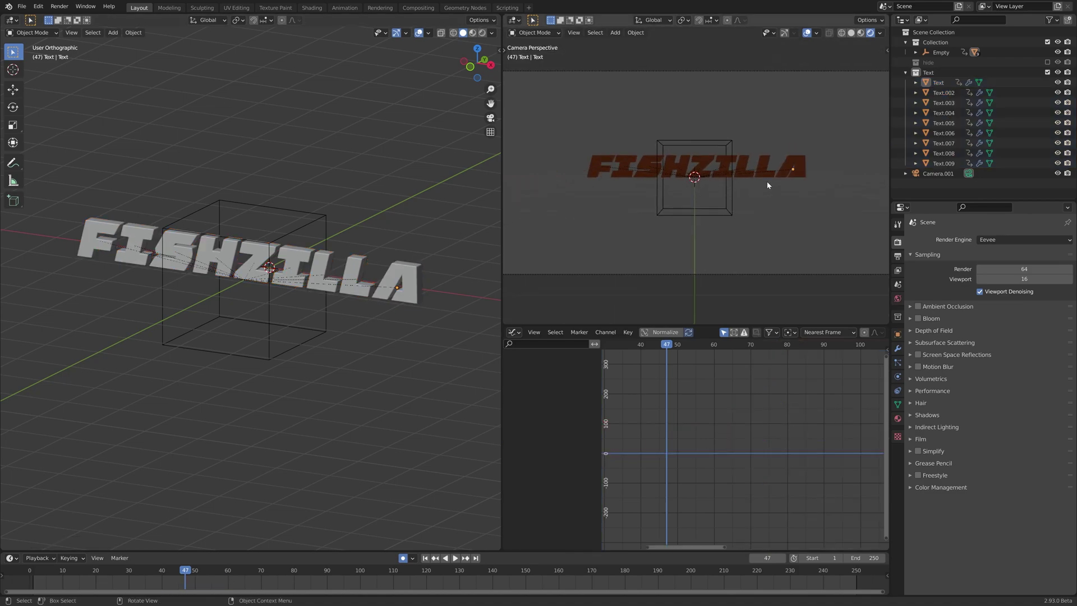
Select the letter F and replace the graph editor with the Shader Editor, hiding its sidebar
click(598, 165)
click(512, 332)
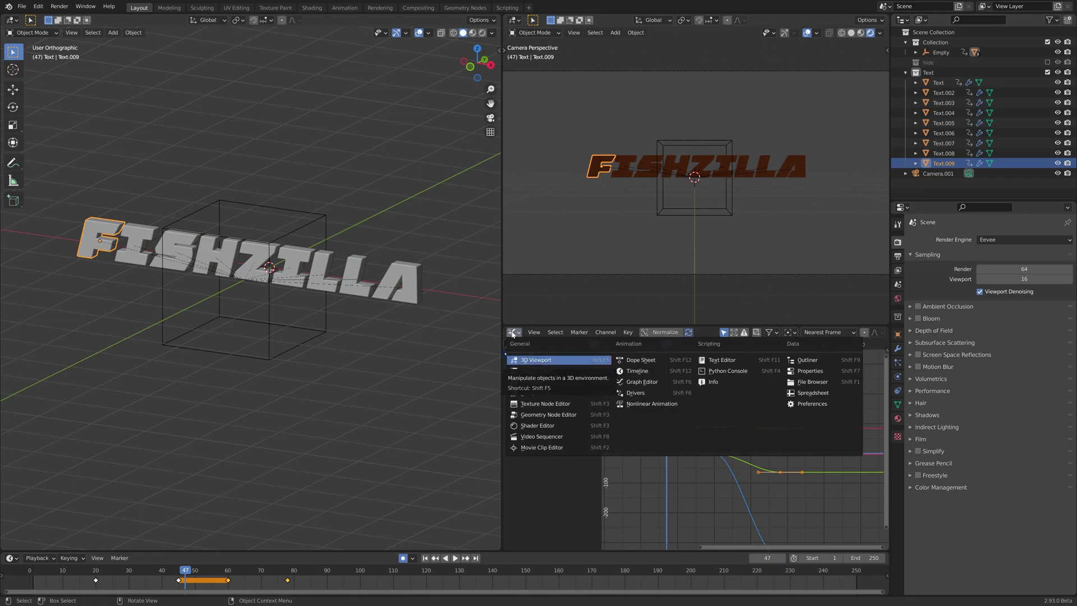
click(545, 426)
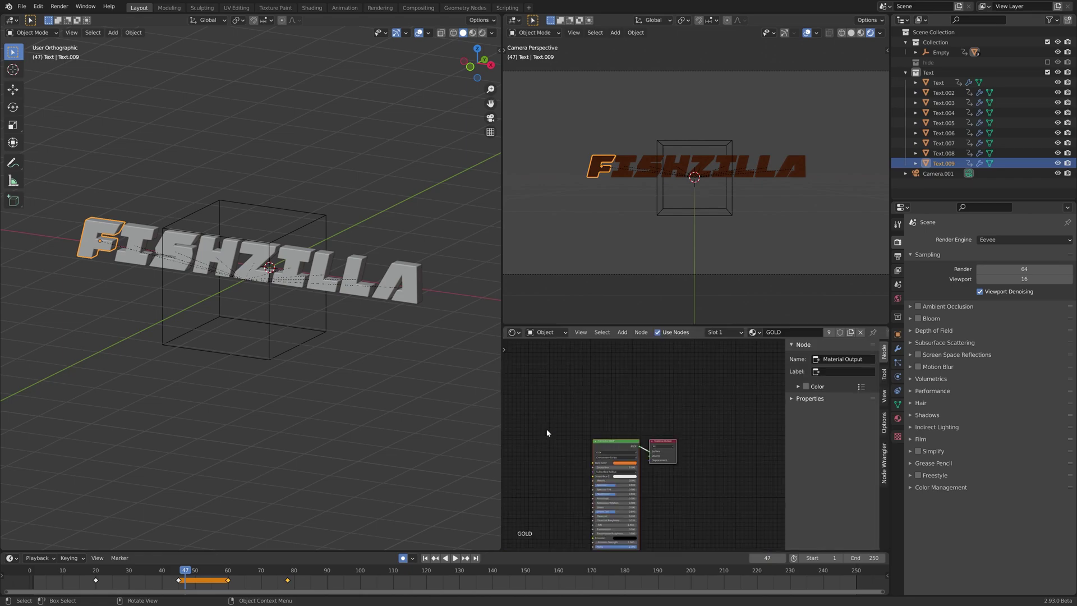
middle_drag(686, 405, 737, 396)
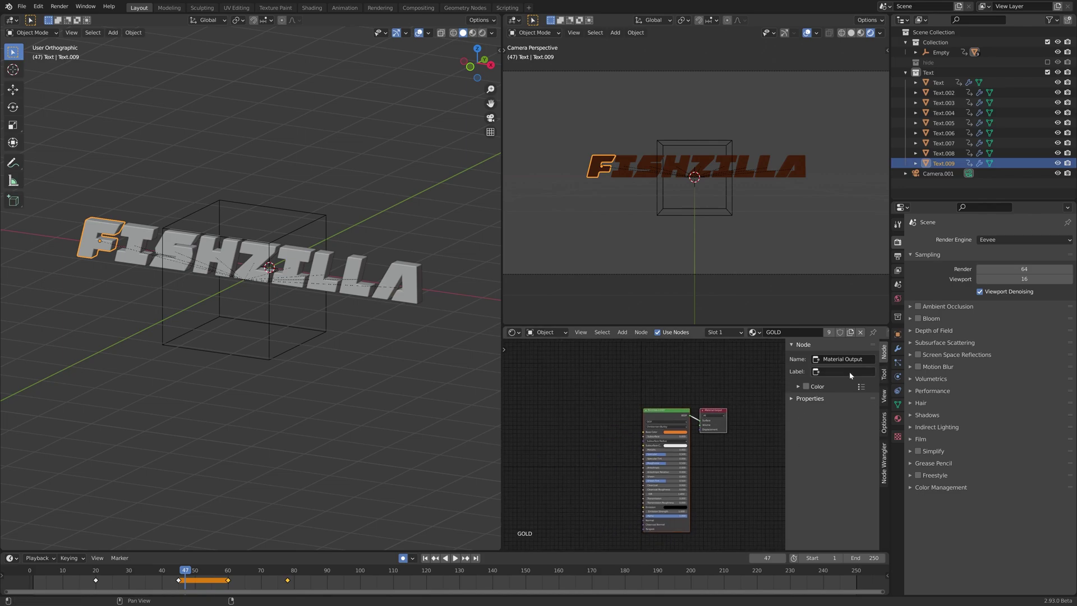
key(n)
Set the GOLD material's Metallic to 1.000 and Roughness to 0.278 on its Principled BSDF node
scroll(787, 466, up, 3)
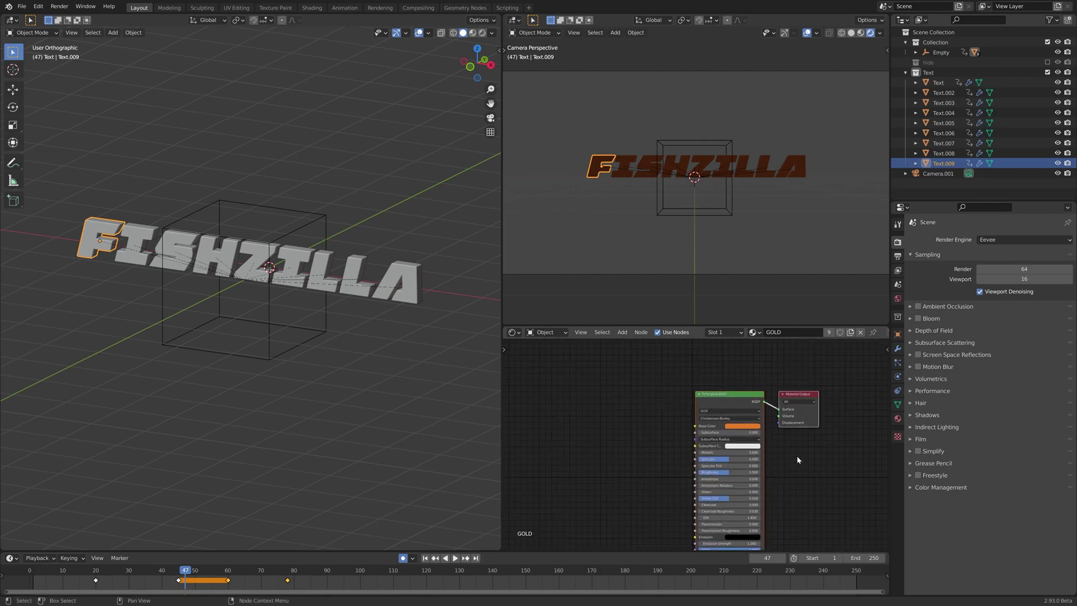
drag(751, 431, 796, 431)
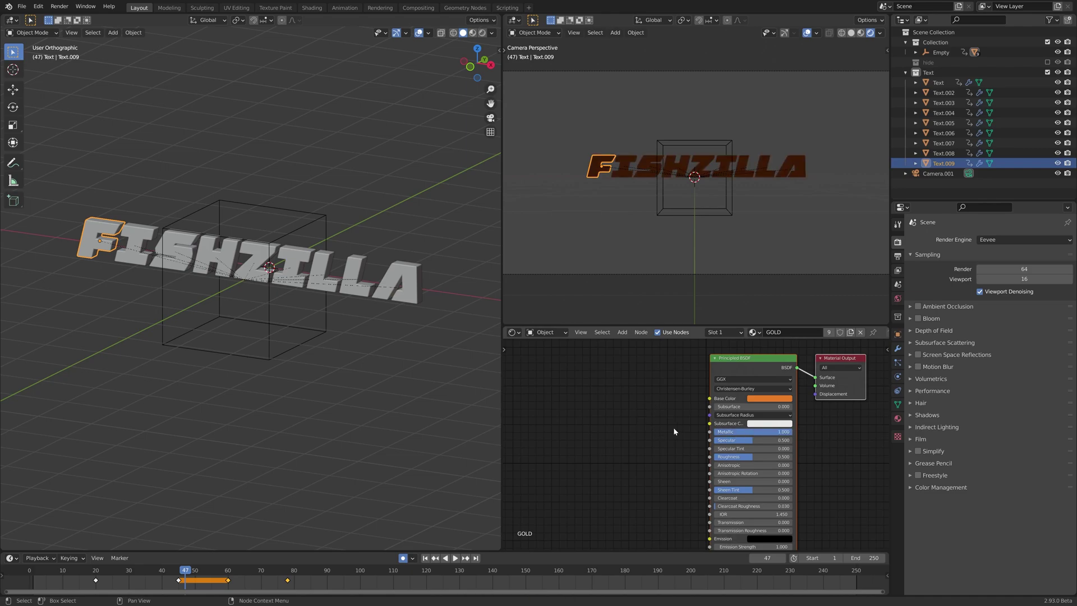
mouse_move(750, 459)
mouse_down()
mouse_move(721, 459)
mouse_move(736, 458)
mouse_up()
Turn off the overlays in the camera viewport and add an area light to the scene
middle_drag(337, 314, 315, 274)
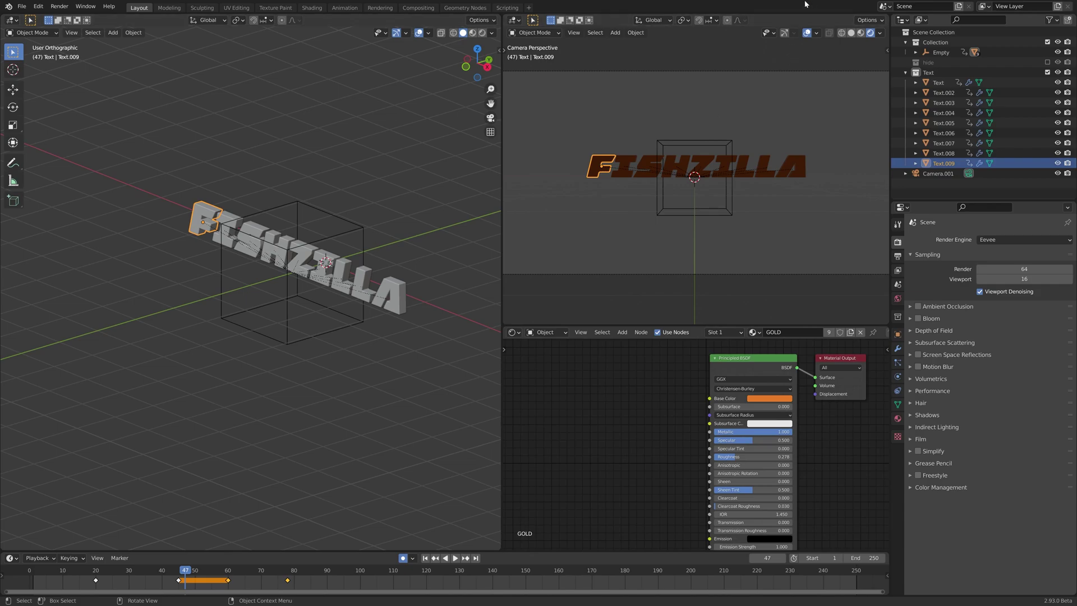
click(808, 35)
key(shift+a)
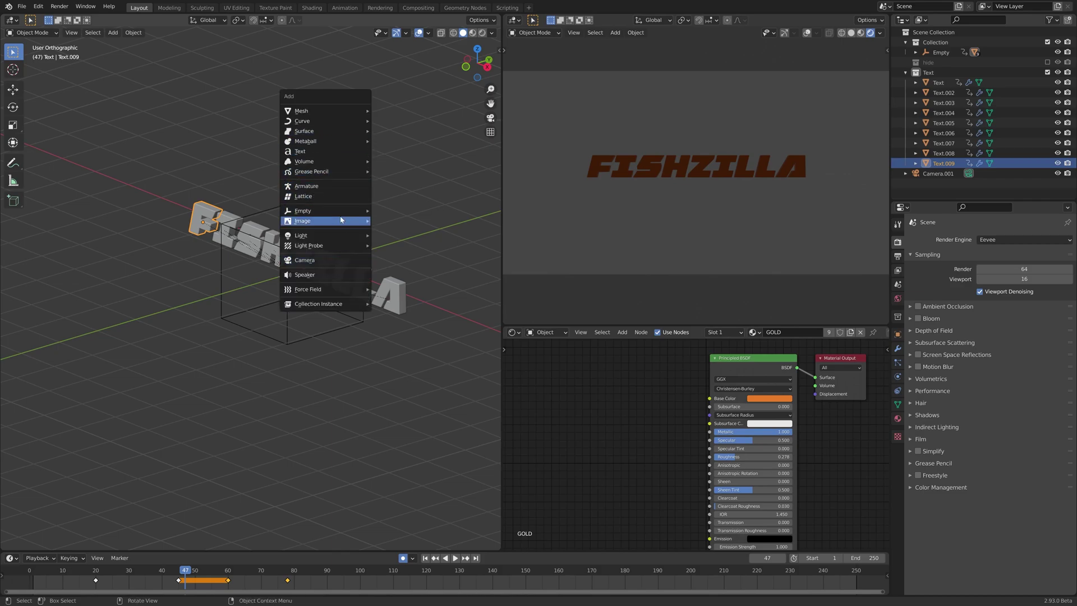
mouse_move(336, 235)
click(419, 268)
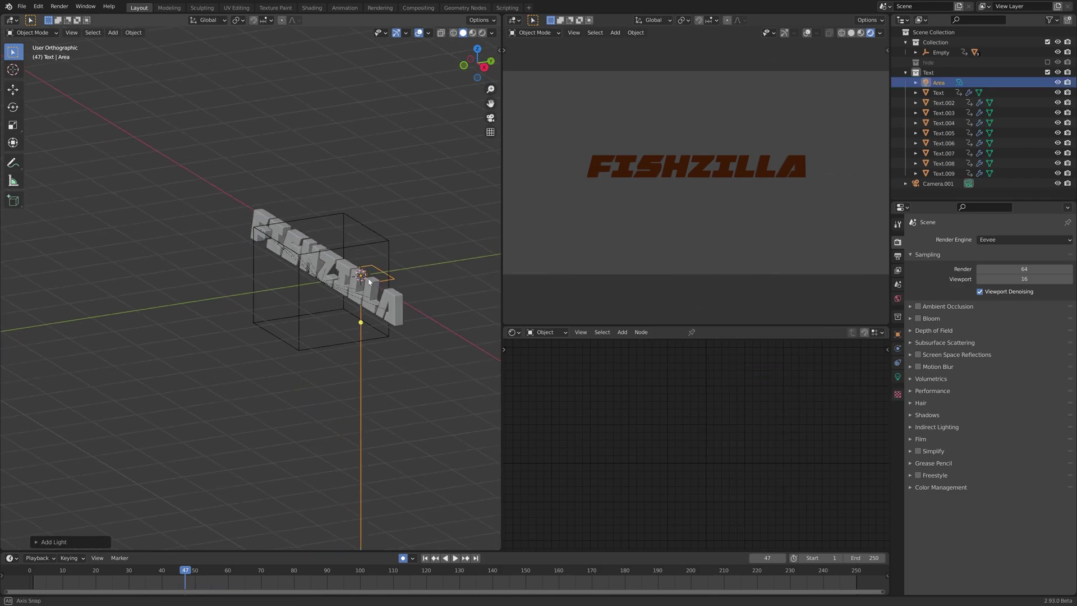
In the right orthographic view, rotate the area light about 45 degrees and move it up in front of the text
middle_drag(369, 281, 409, 292)
key(r)
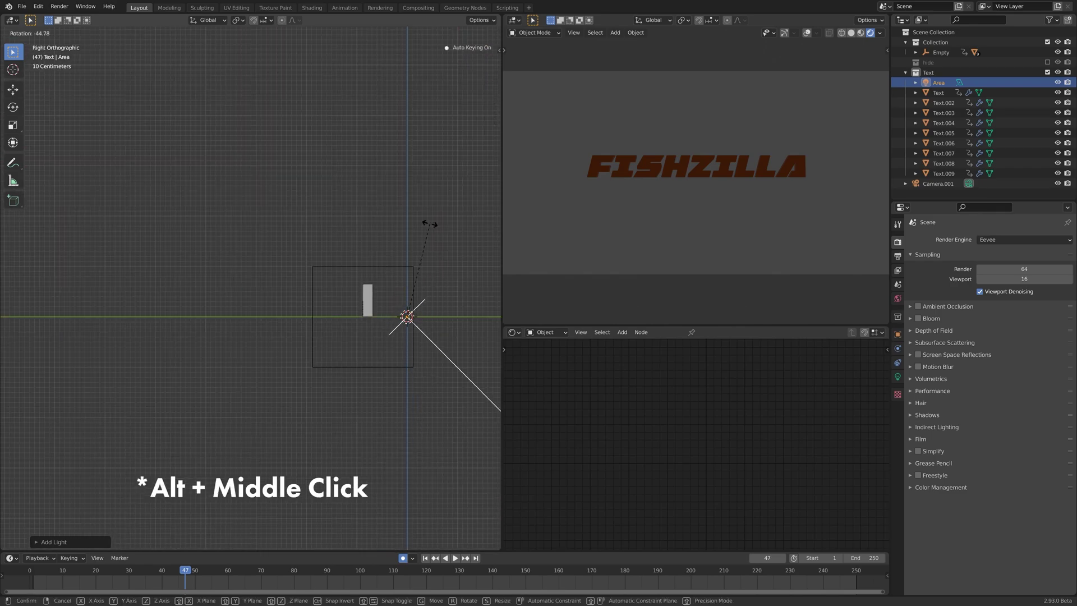
click(424, 271)
key(g)
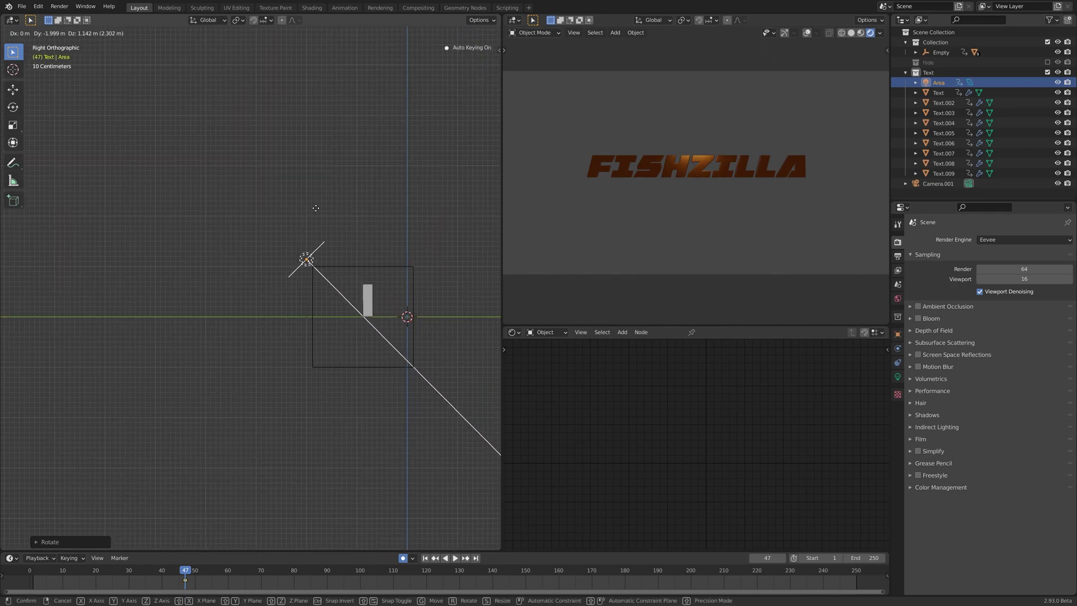
click(282, 201)
Scale up the area light, then stretch it along the X axis to span the whole text
middle_drag(281, 204, 339, 286)
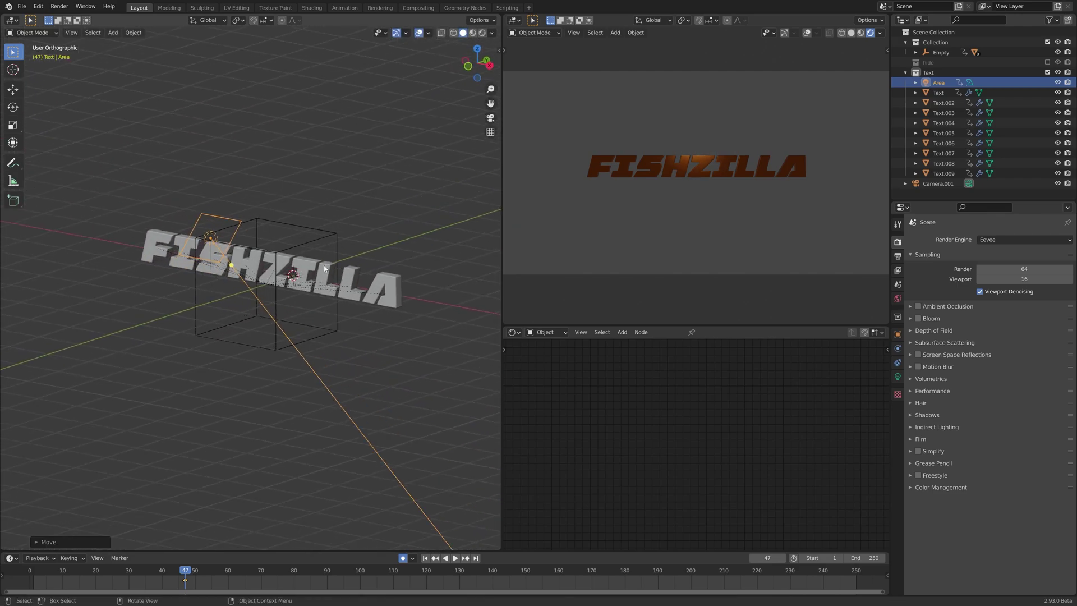
key(s)
click(340, 289)
key(s)
key(x)
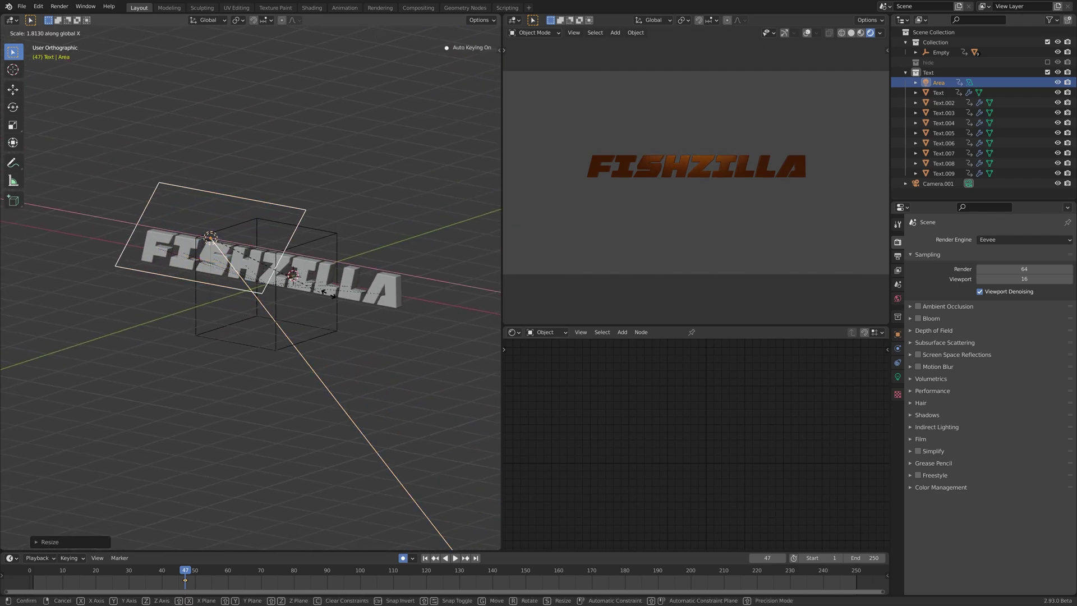
click(396, 308)
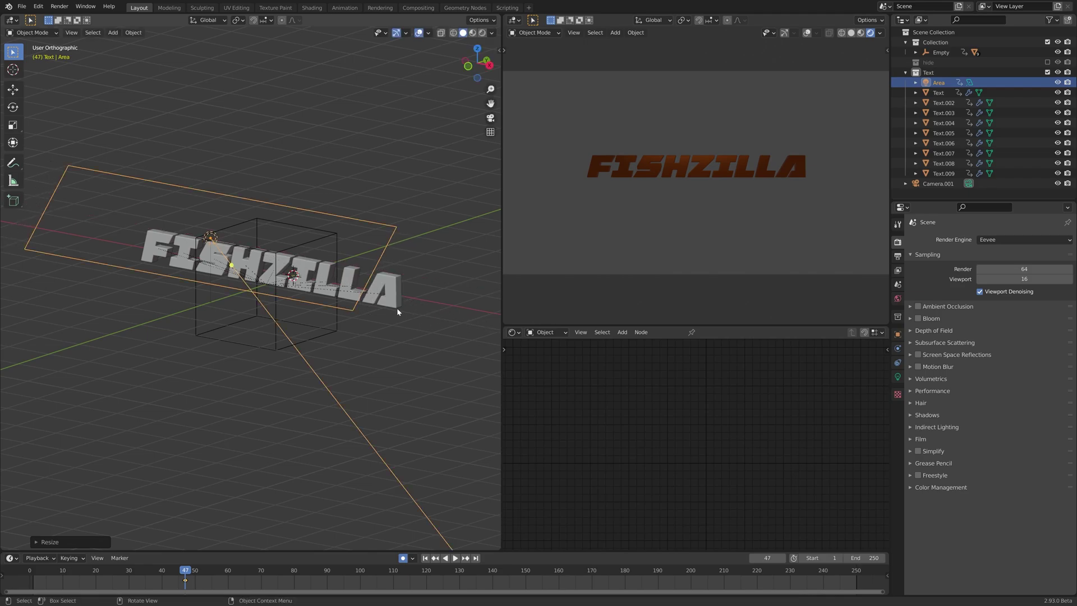
In the right orthographic view, move the area light farther away from the front of the text
key(KP_3)
key(g)
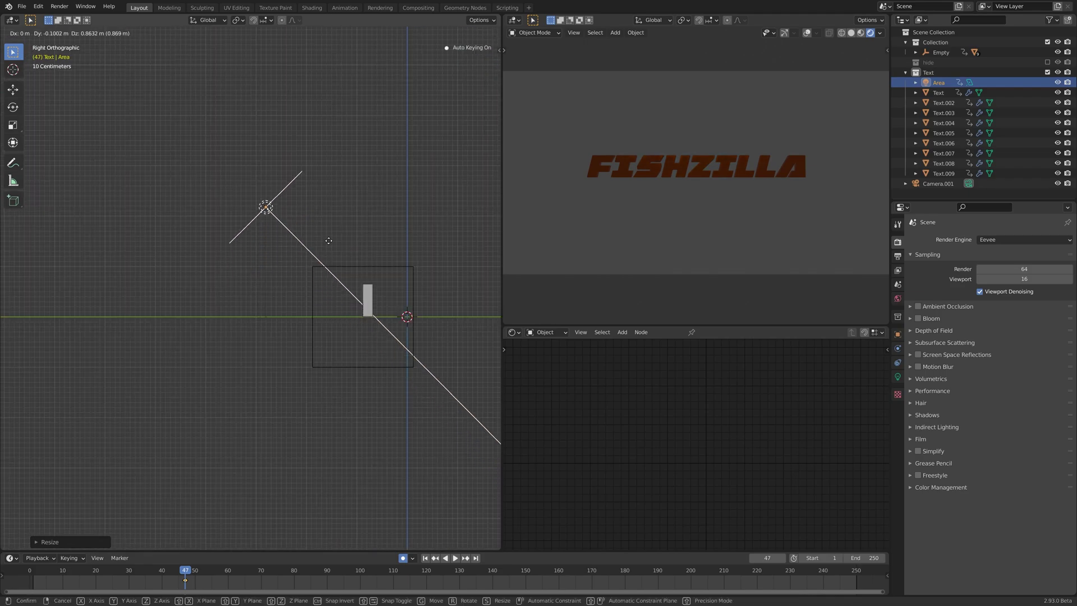
click(296, 278)
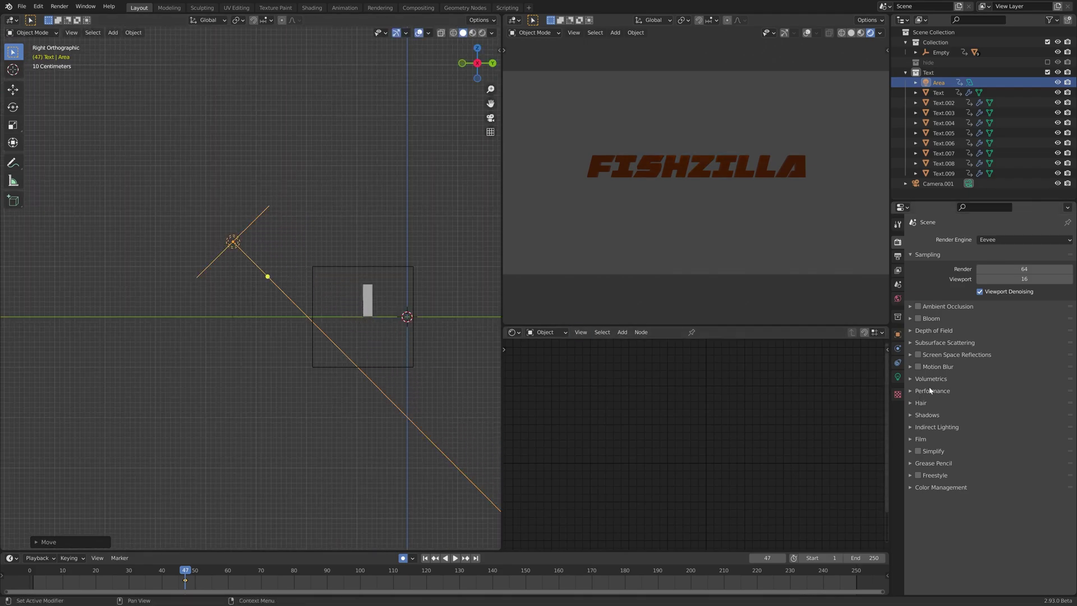
Set the area light's power to 45.5 W in its light properties
click(897, 377)
drag(1013, 303, 1038, 303)
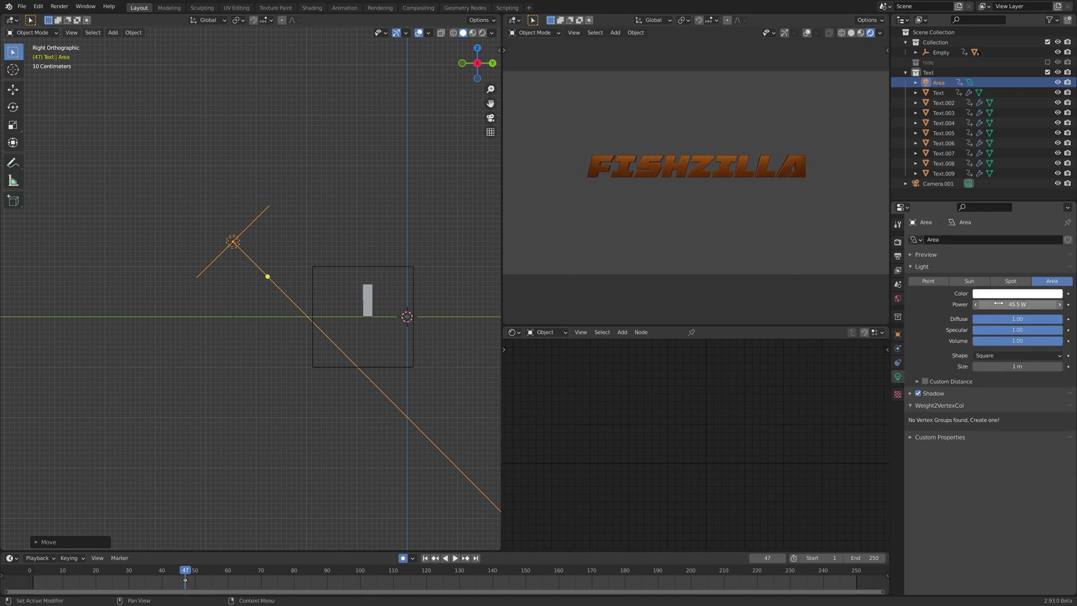
scroll(715, 176, up, 4)
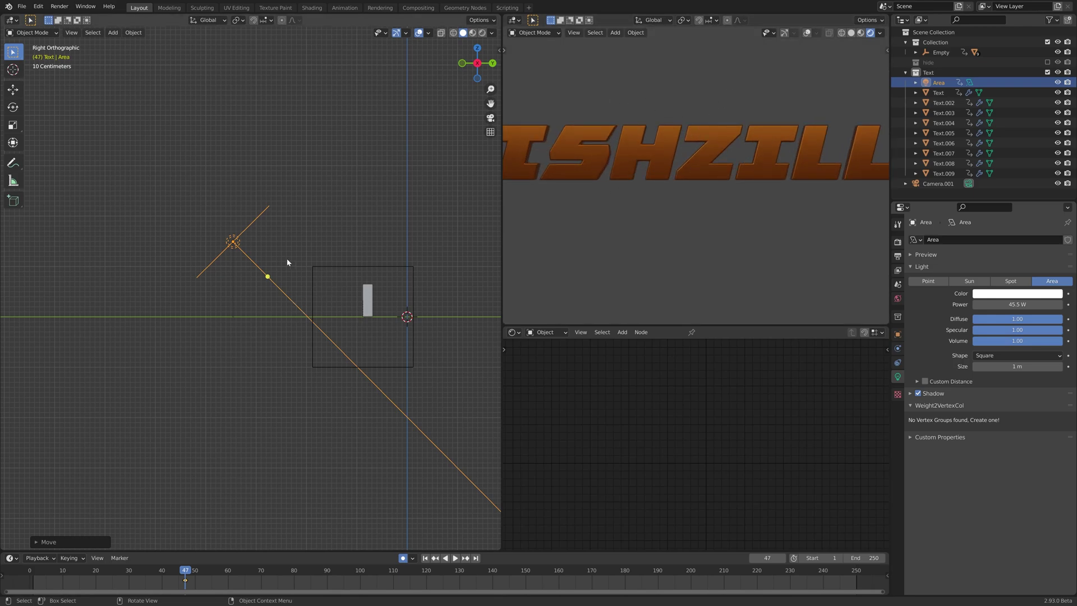
Select the Text.005 letter to show its GOLD nodes and enlarge the Shader Editor area
middle_drag(287, 262, 336, 313)
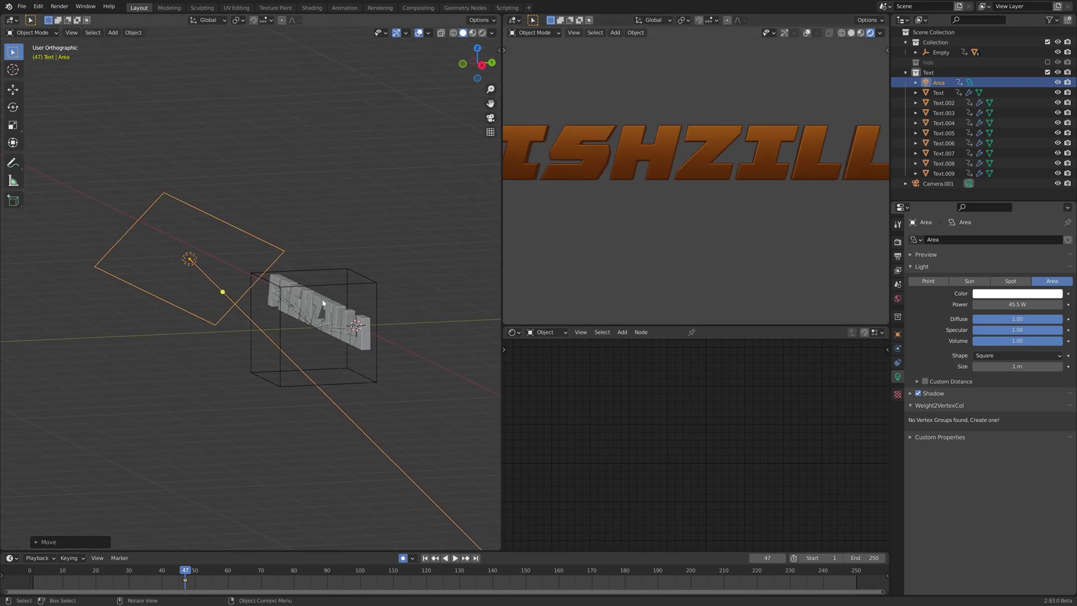
click(322, 303)
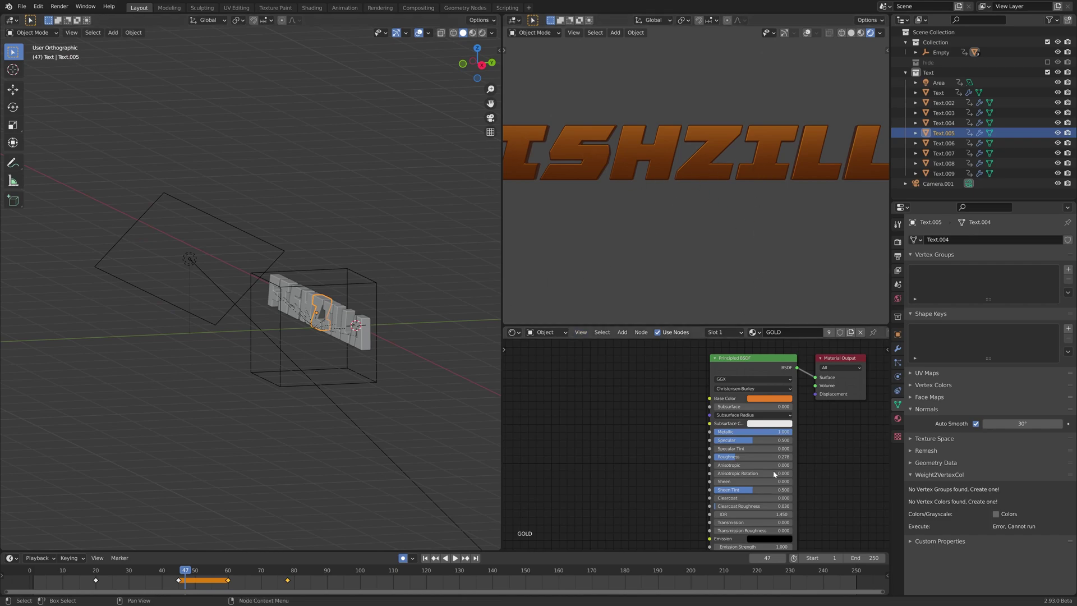
middle_drag(696, 441, 761, 430)
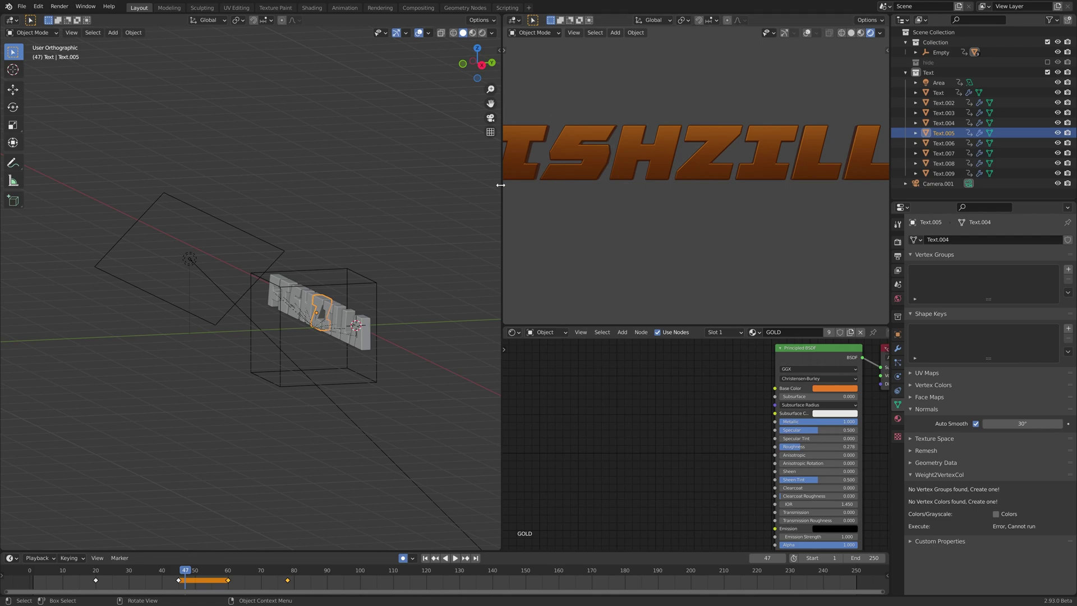
drag(501, 184, 420, 184)
scroll(698, 429, up, 1)
middle_drag(697, 429, 691, 385)
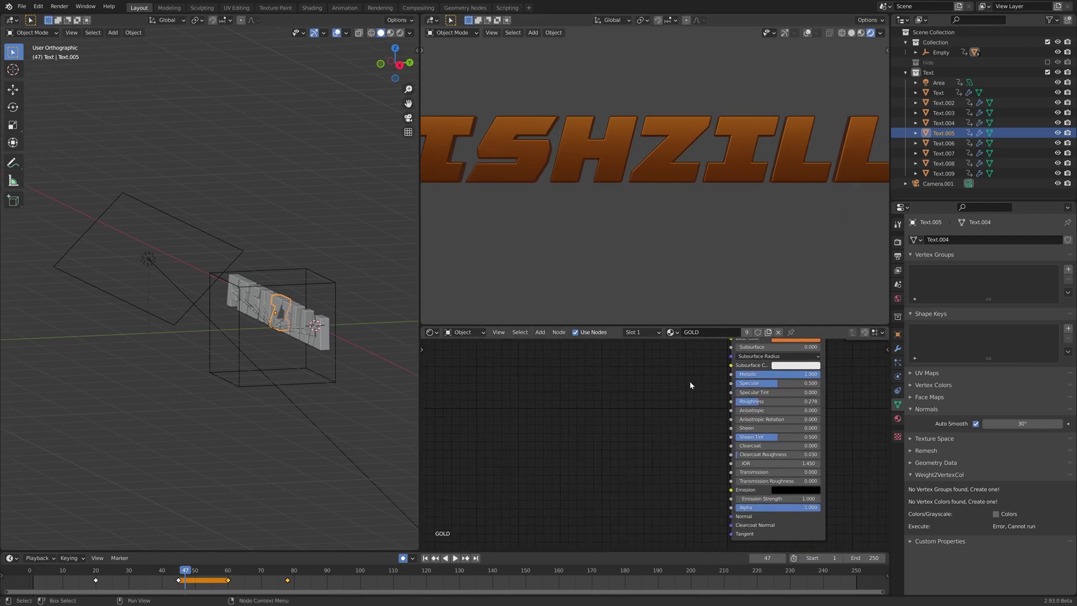
drag(668, 325, 662, 232)
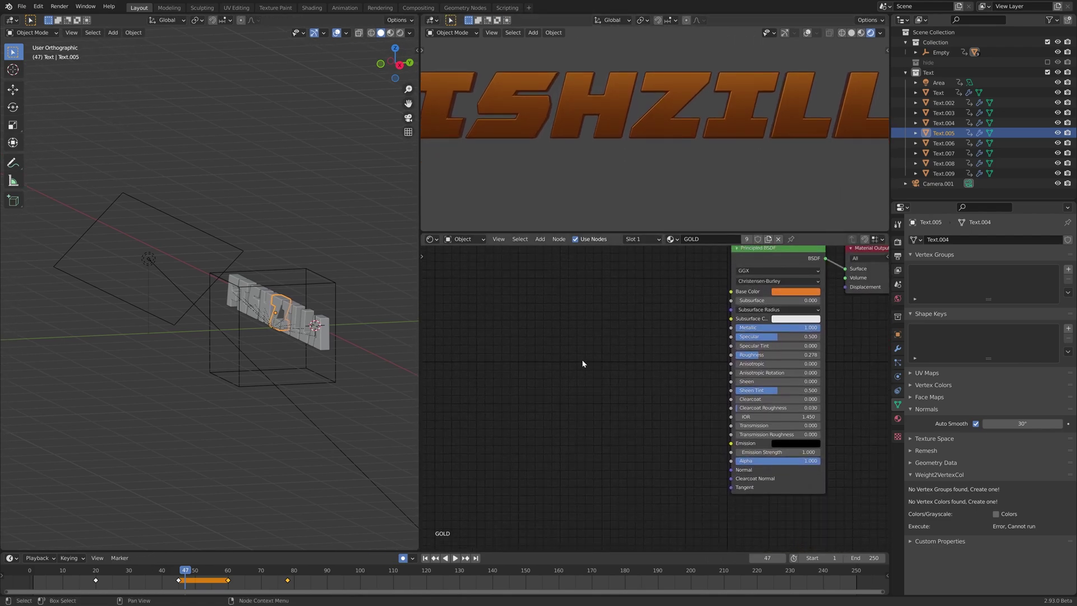
Add a Musgrave Texture node to the GOLD material, placed before the Principled BSDF
key(shift+a)
click(509, 304)
key(Escape)
key(shift+a)
key(Escape)
key(shift+a)
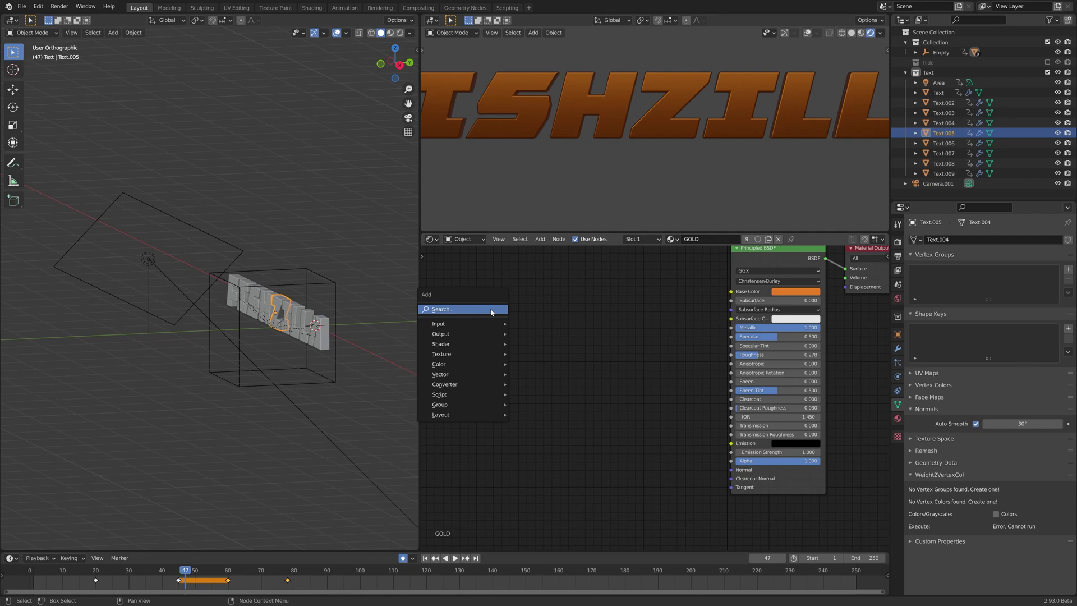
click(492, 312)
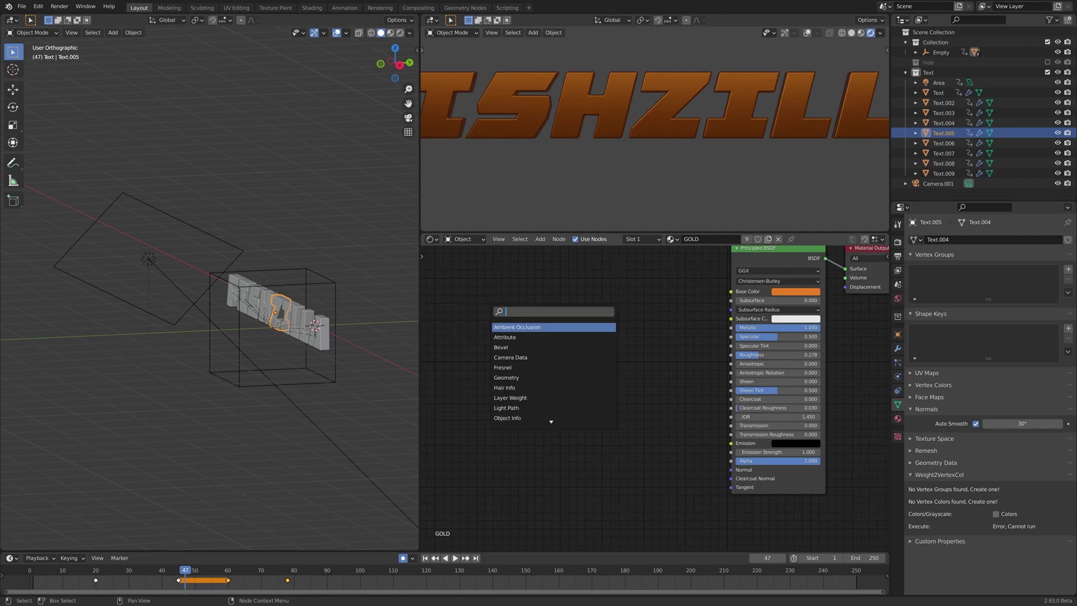
text(musg)
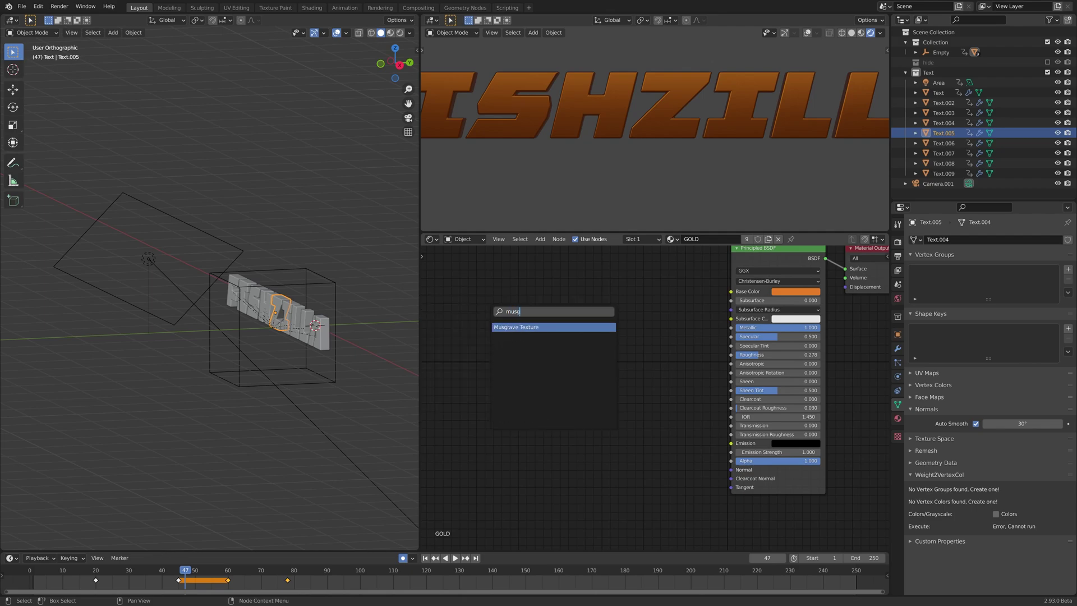
key(Return)
click(566, 295)
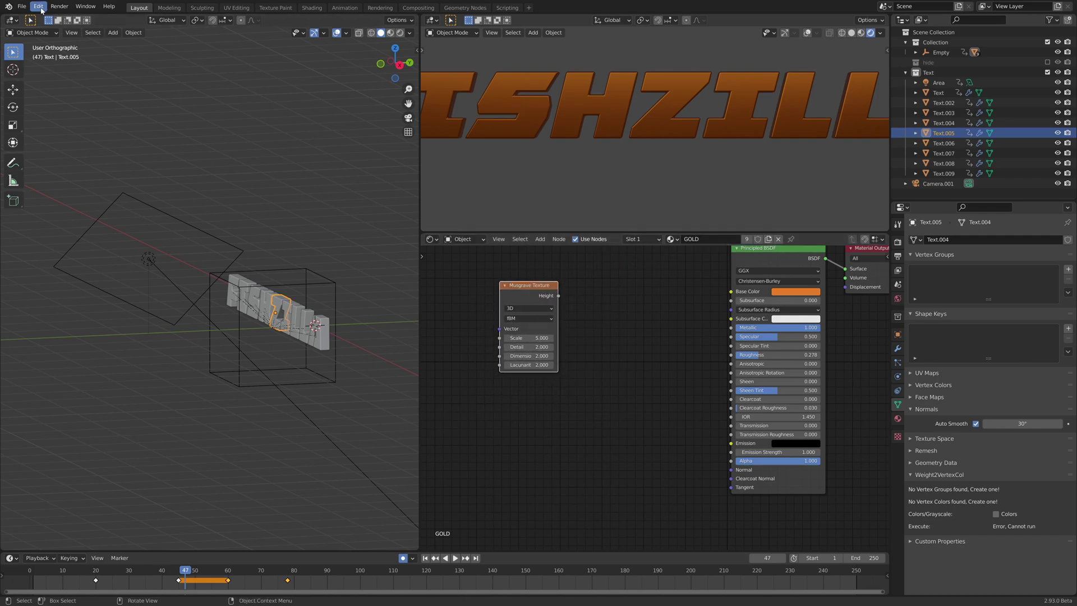
Find the Node Wrangler add-on in the preferences by searching for "node" and enable it
click(38, 6)
click(67, 160)
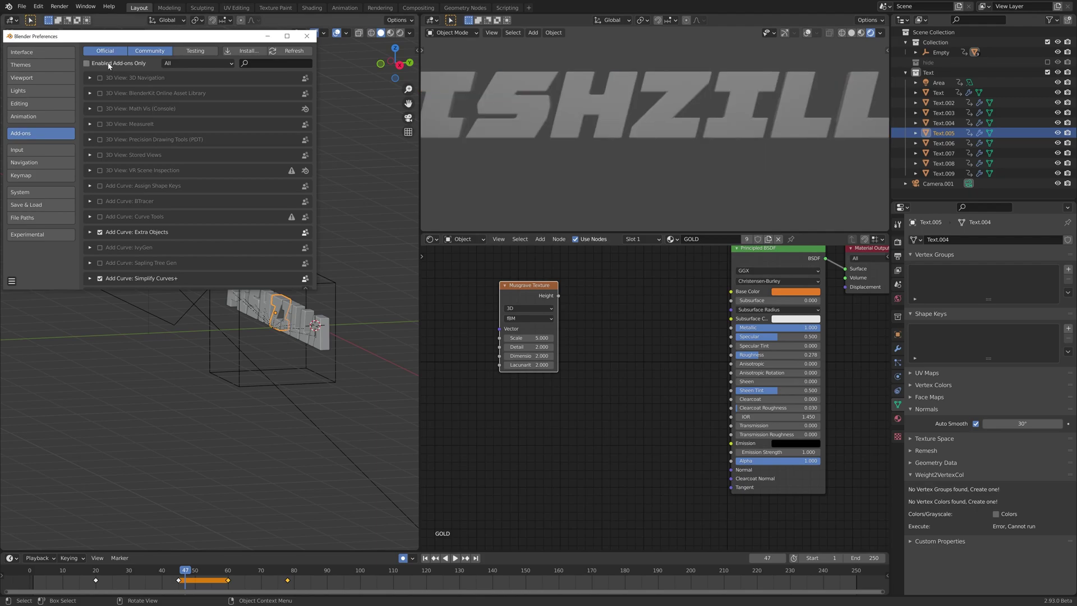
drag(101, 37, 286, 77)
click(446, 104)
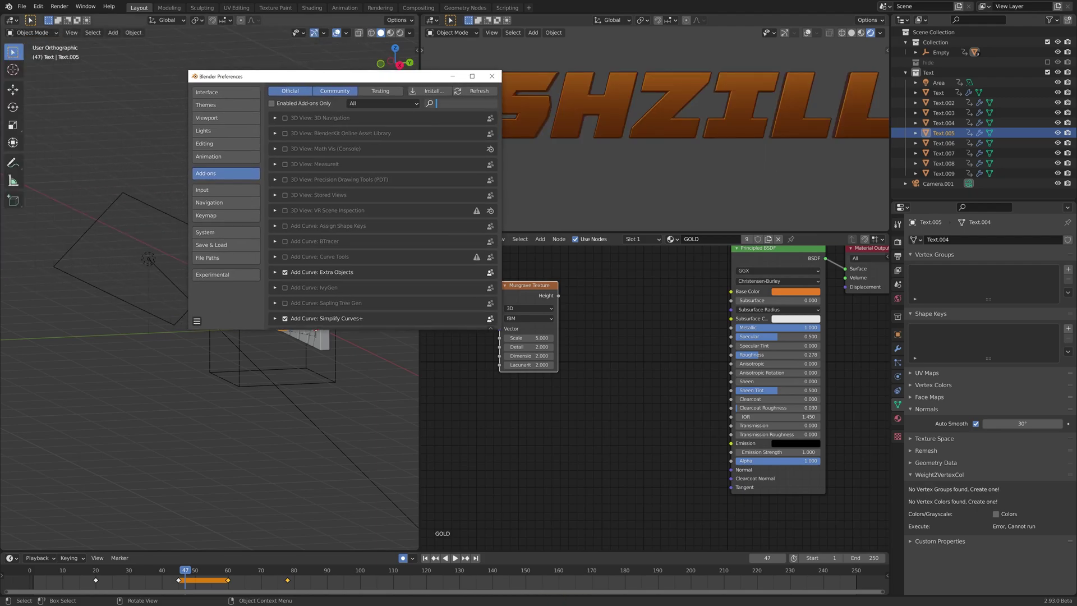
text(node)
key(Return)
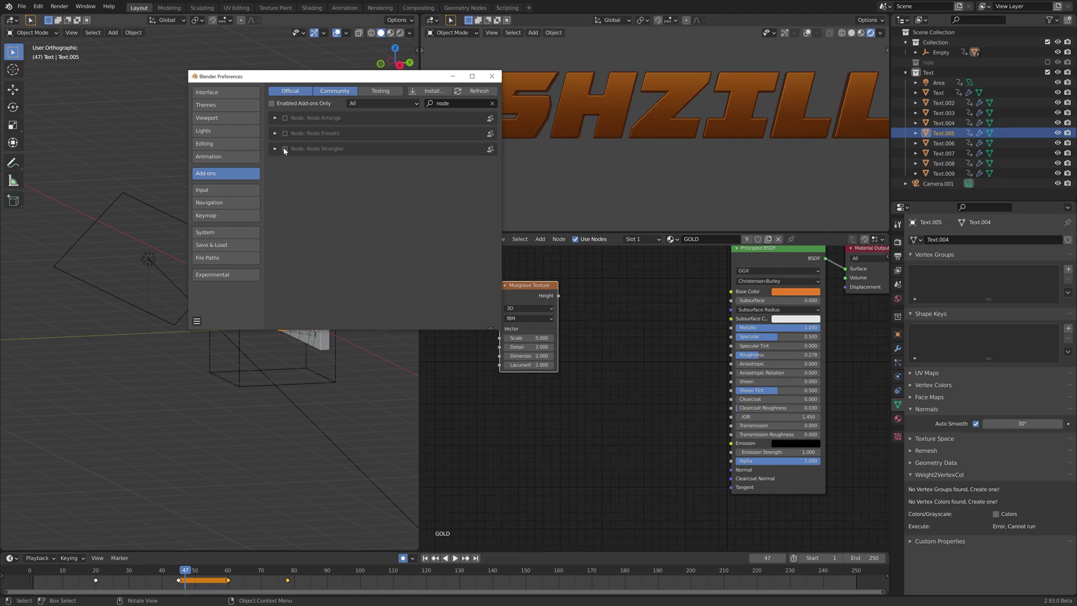
click(492, 75)
Preview the Musgrave Texture directly on the letters and set its Scale to 1.700
mouse_move(525, 303)
mouse_down()
mouse_move(548, 322)
mouse_move(507, 296)
mouse_move(528, 306)
mouse_up()
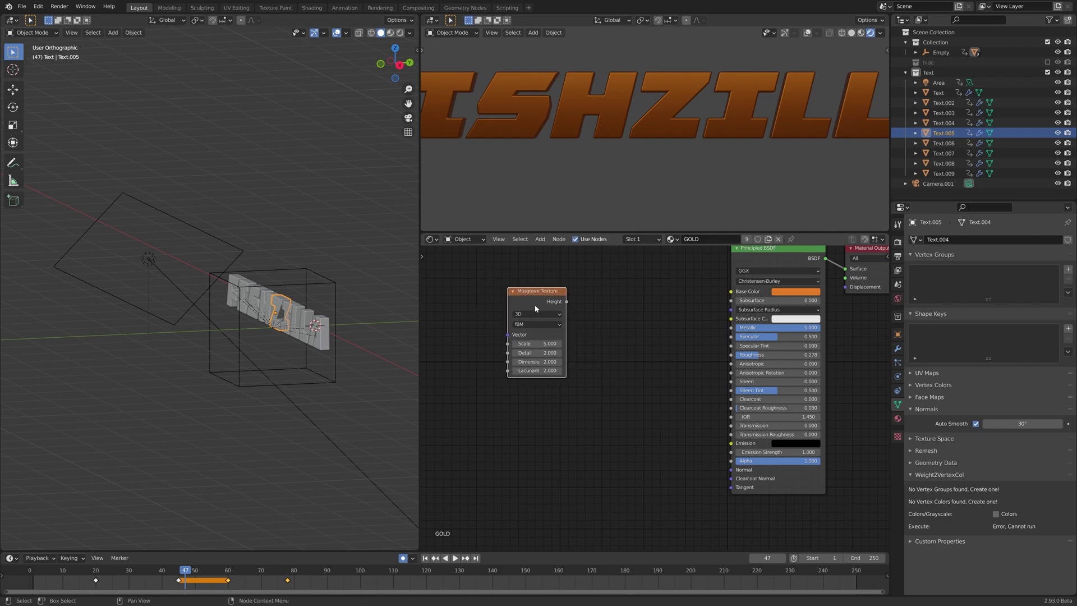
drag(535, 307, 537, 305)
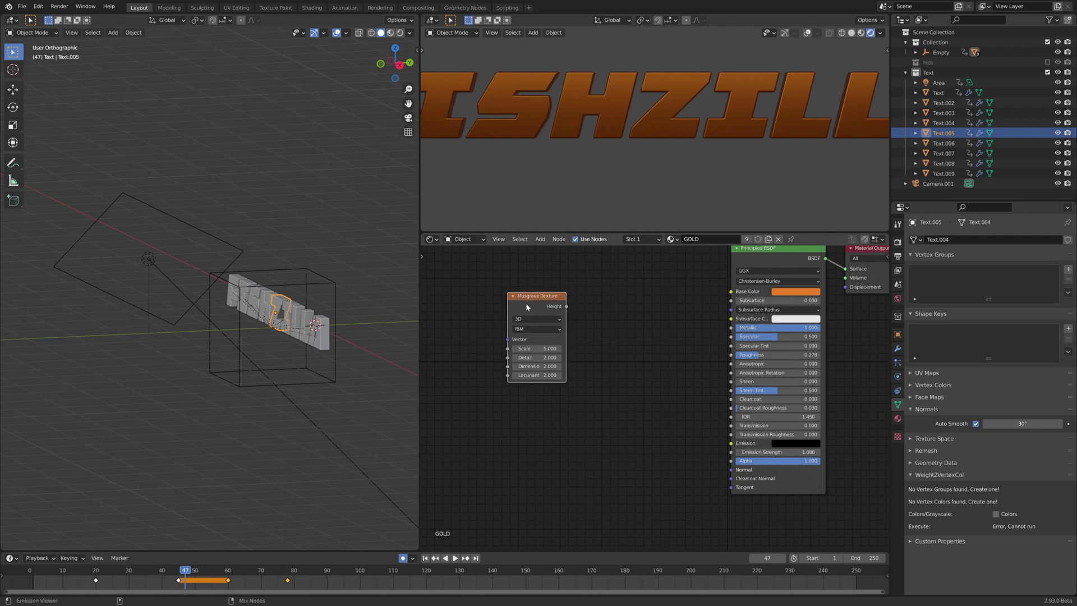
ctrl+shift+click(527, 305)
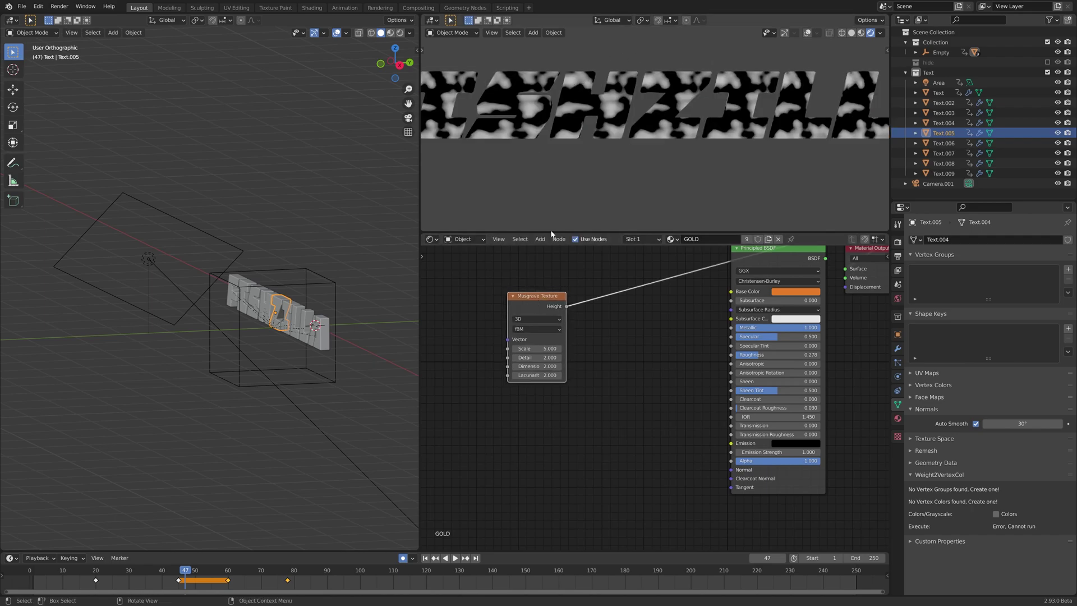
middle_drag(628, 292, 672, 319)
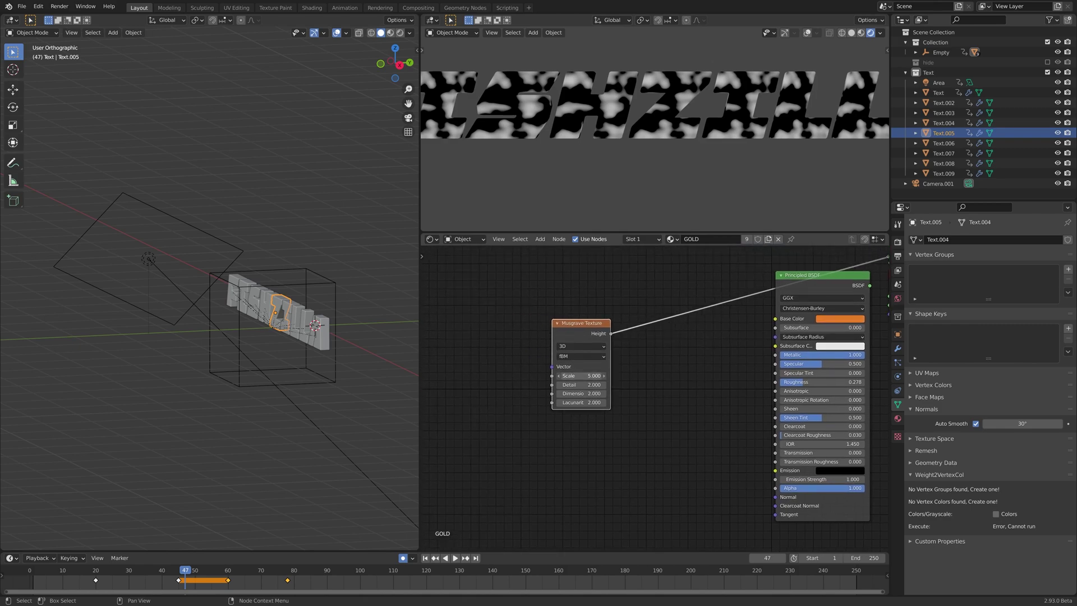
drag(580, 376, 530, 376)
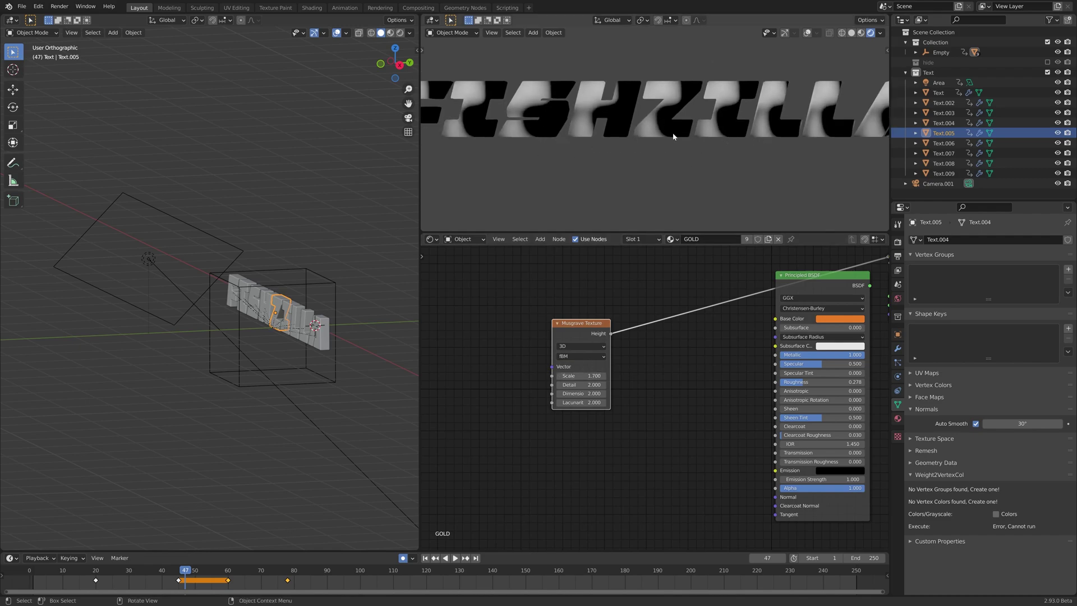
Move the Area light out of the Text collection into the Scene Collection
middle_drag(355, 300, 317, 332)
click(317, 332)
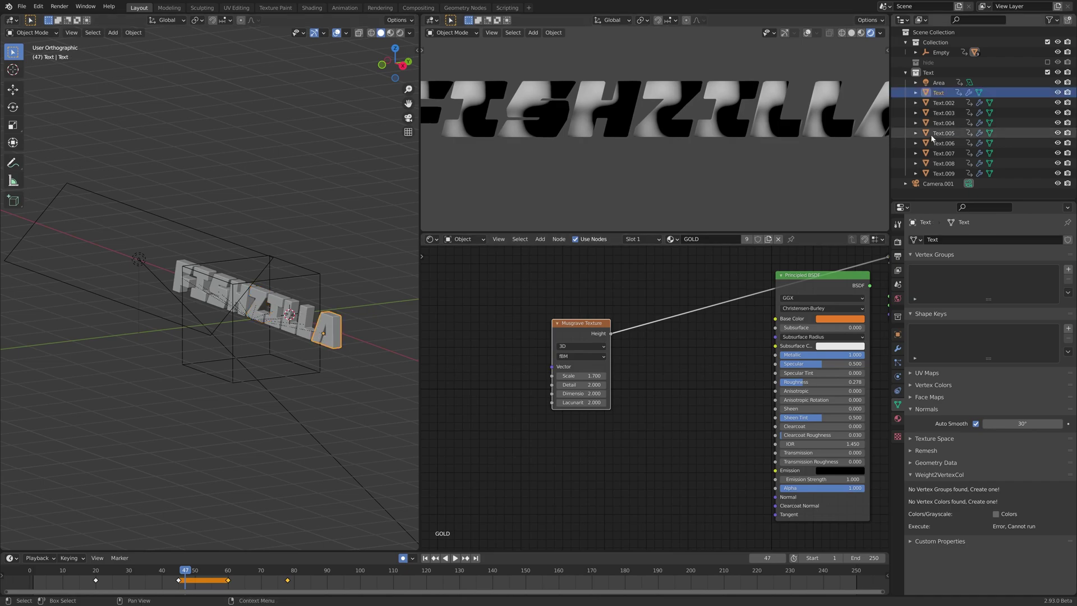
click(933, 72)
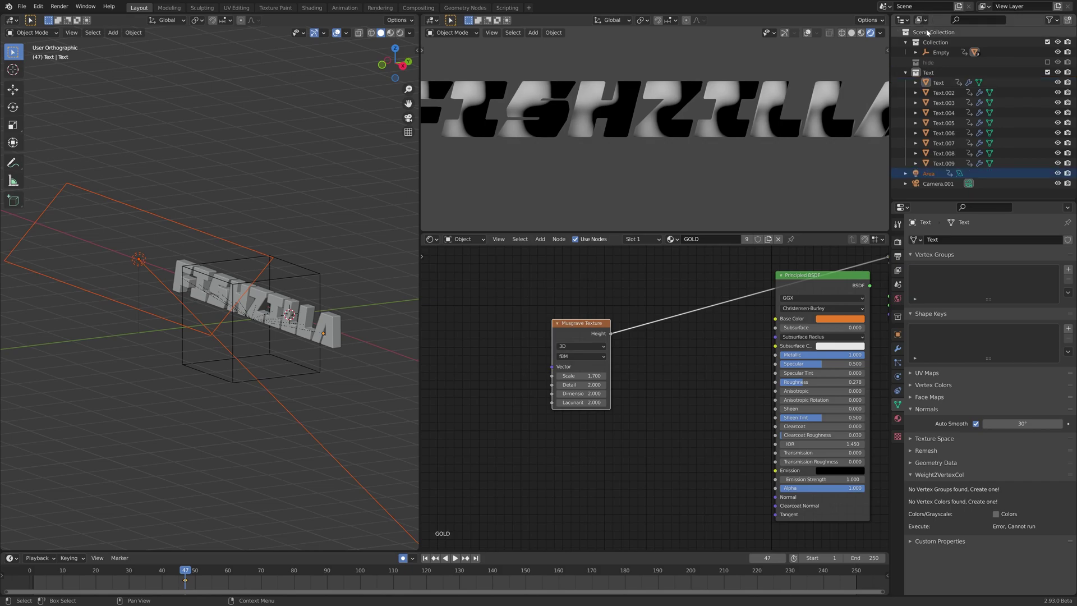
right_click(925, 74)
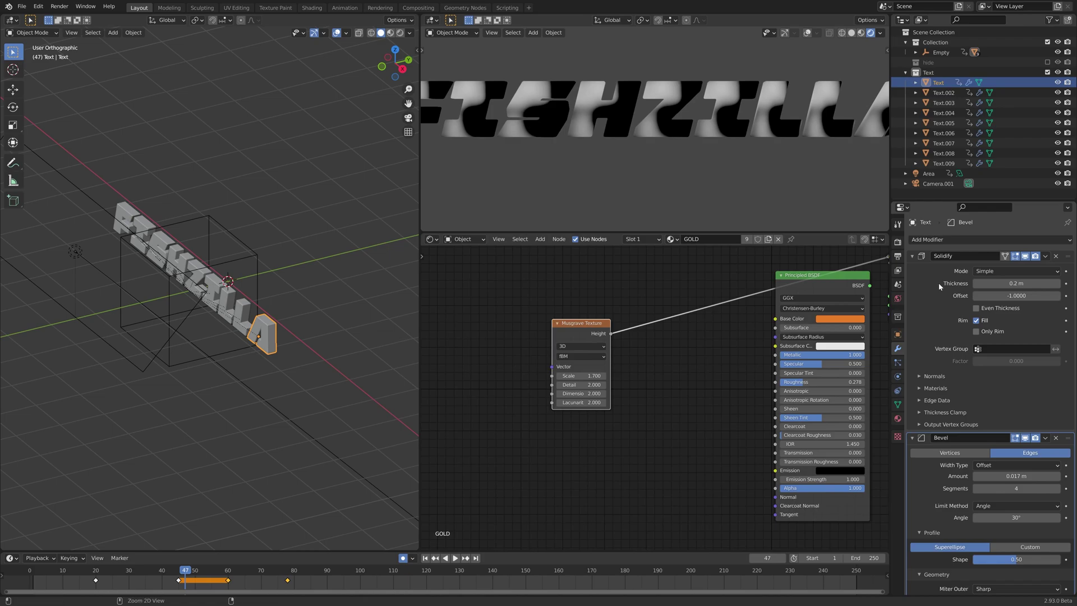
Apply the Solidify modifier on each FISHZILLA letter, from Text through Text.009, keeping their Bevel modifiers
key(ctrl+a)
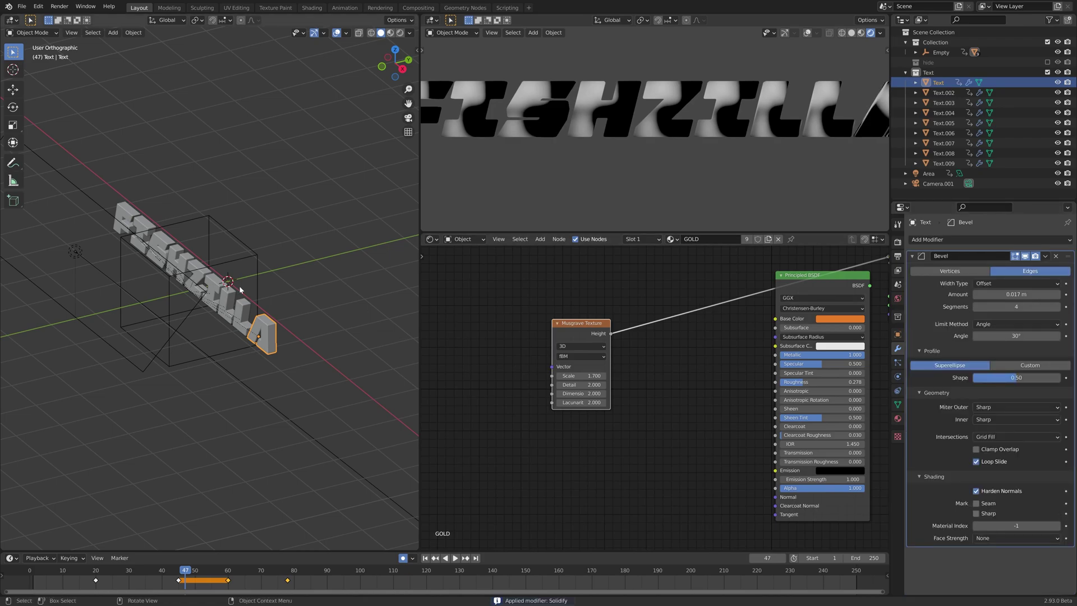
click(243, 316)
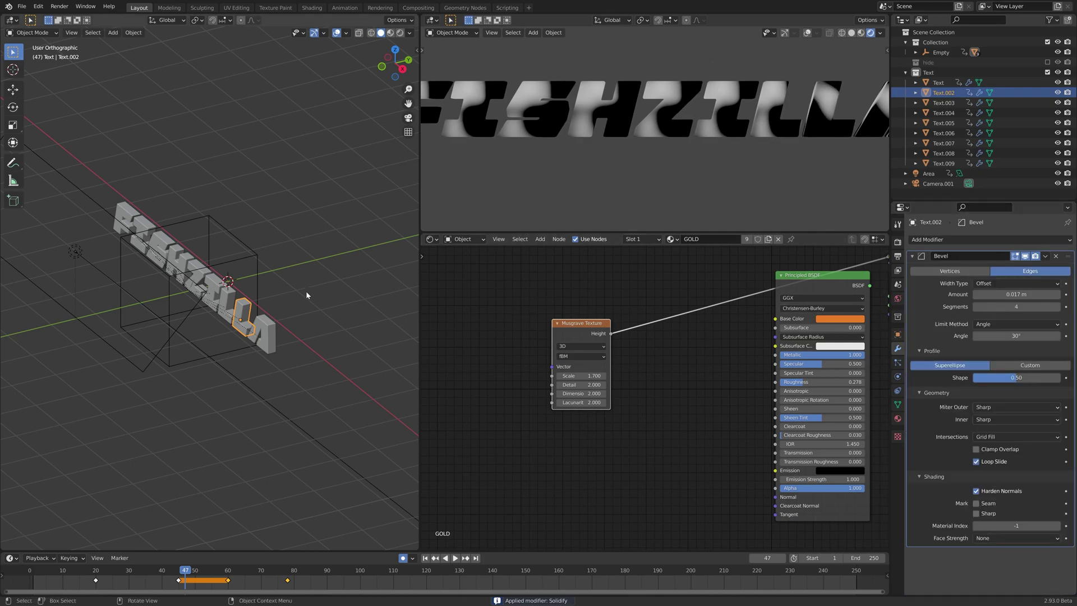
click(224, 302)
key(ctrl+a)
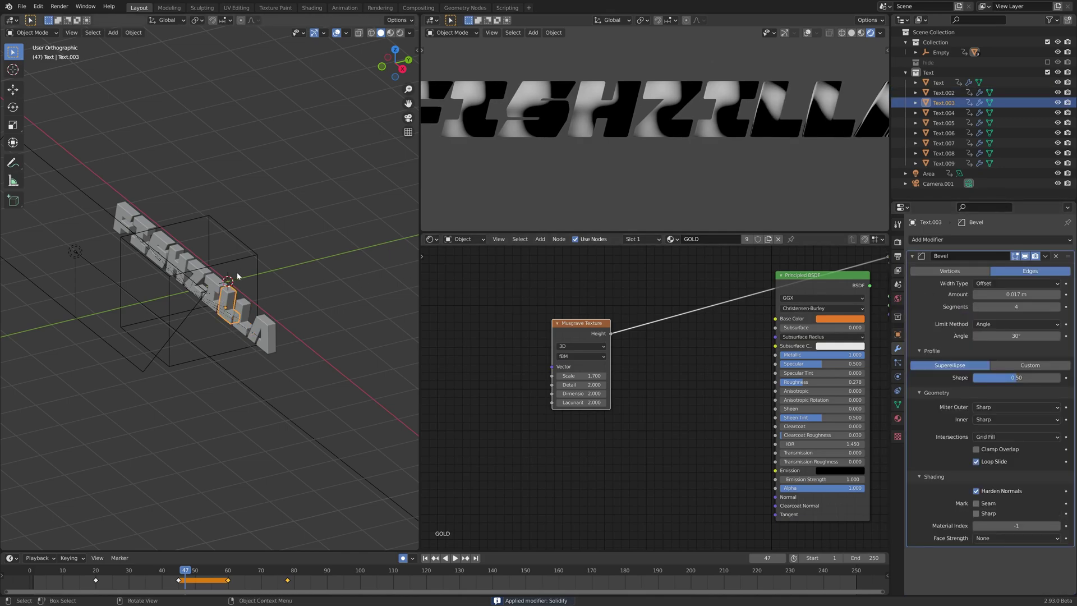
click(215, 288)
key(ctrl+a)
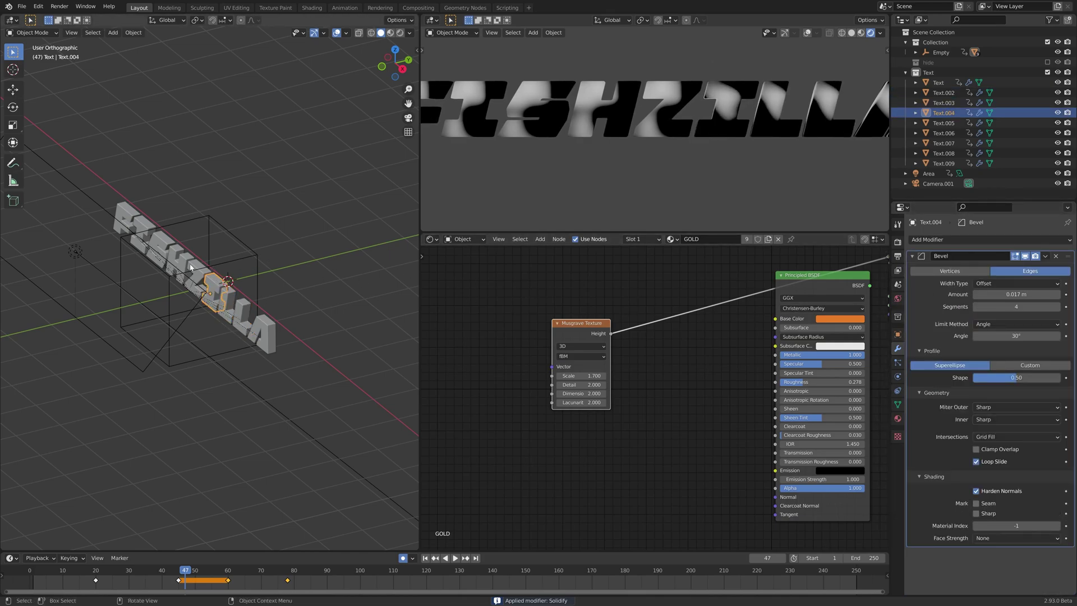
click(192, 269)
key(ctrl+a)
click(176, 257)
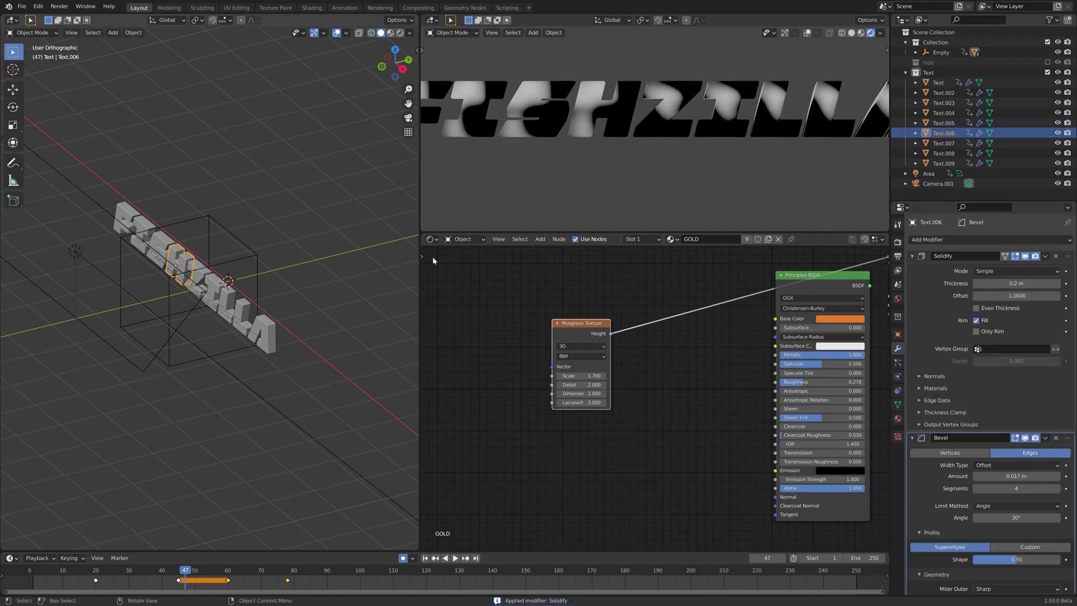
key(ctrl+a)
click(163, 244)
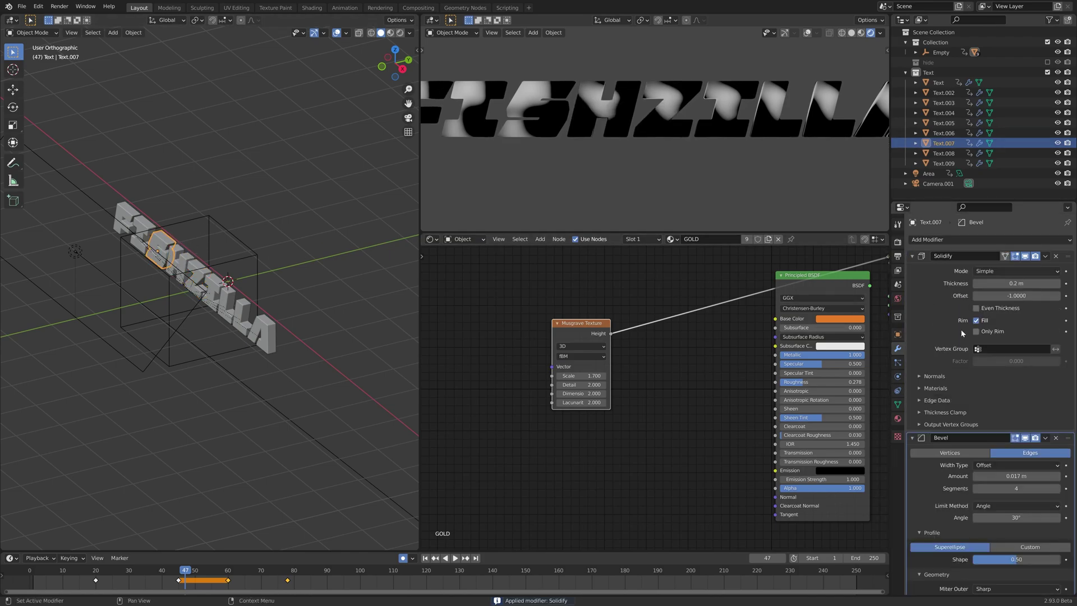
key(ctrl+a)
click(142, 221)
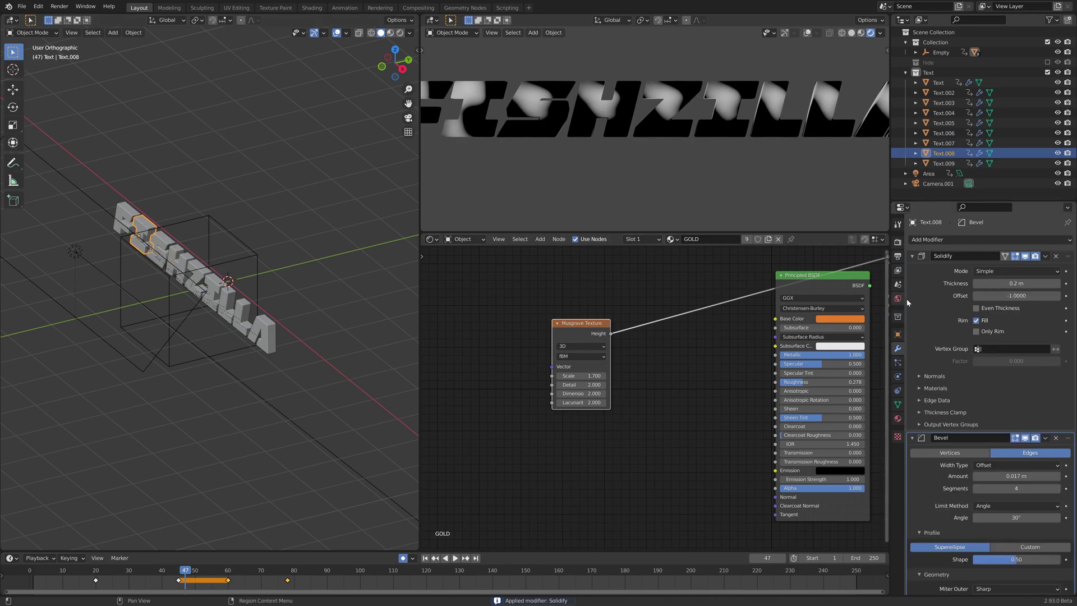
key(ctrl+a)
click(129, 211)
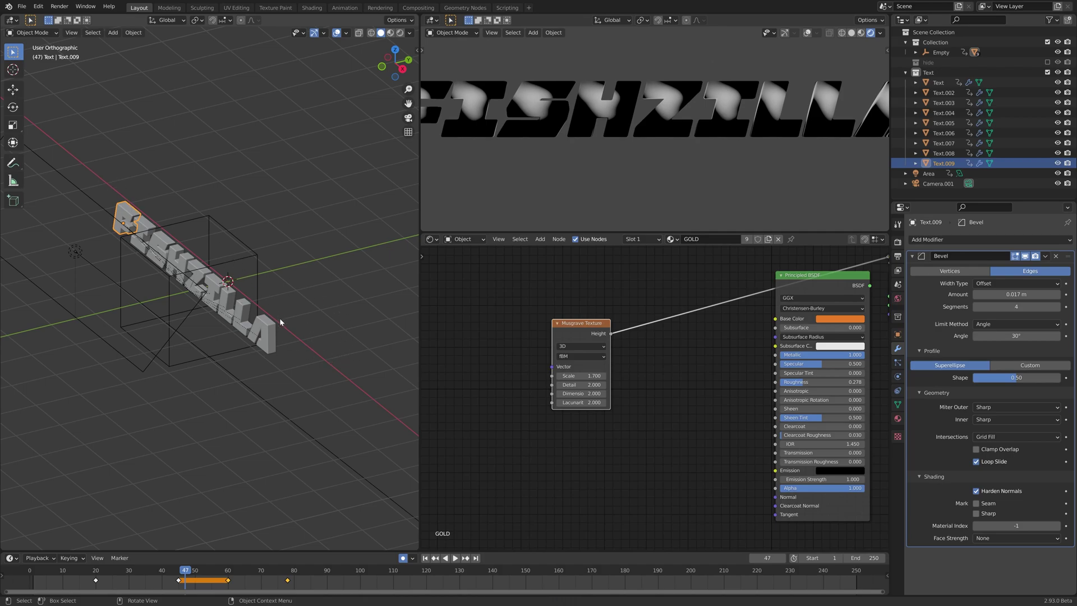
Select all letters in the Text collection and unwrap their geometry with Smart UV Project at a 66° angle limit
click(929, 72)
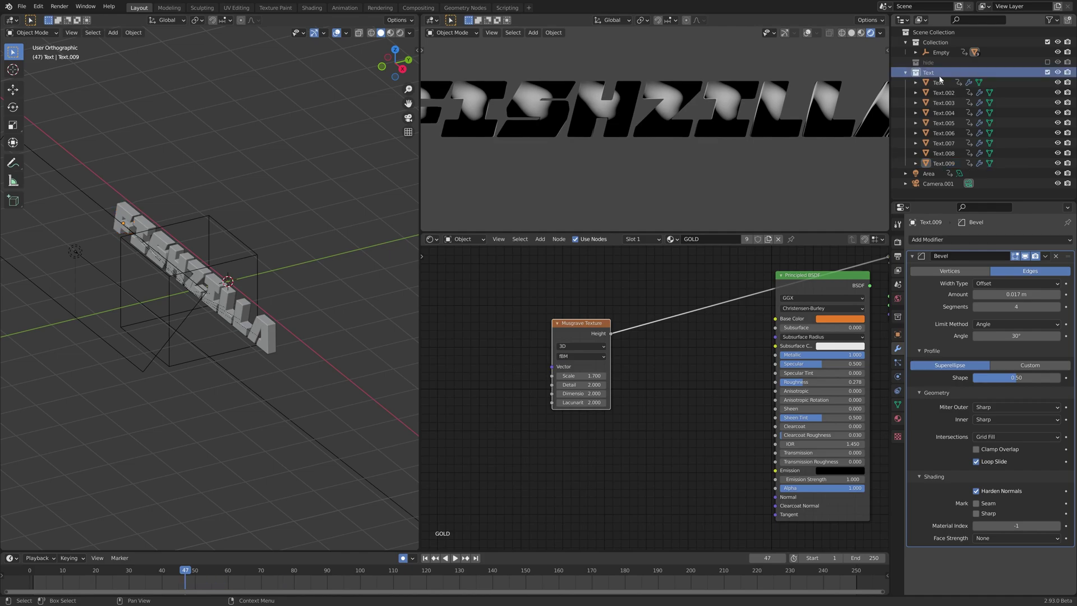
right_click(930, 72)
click(926, 106)
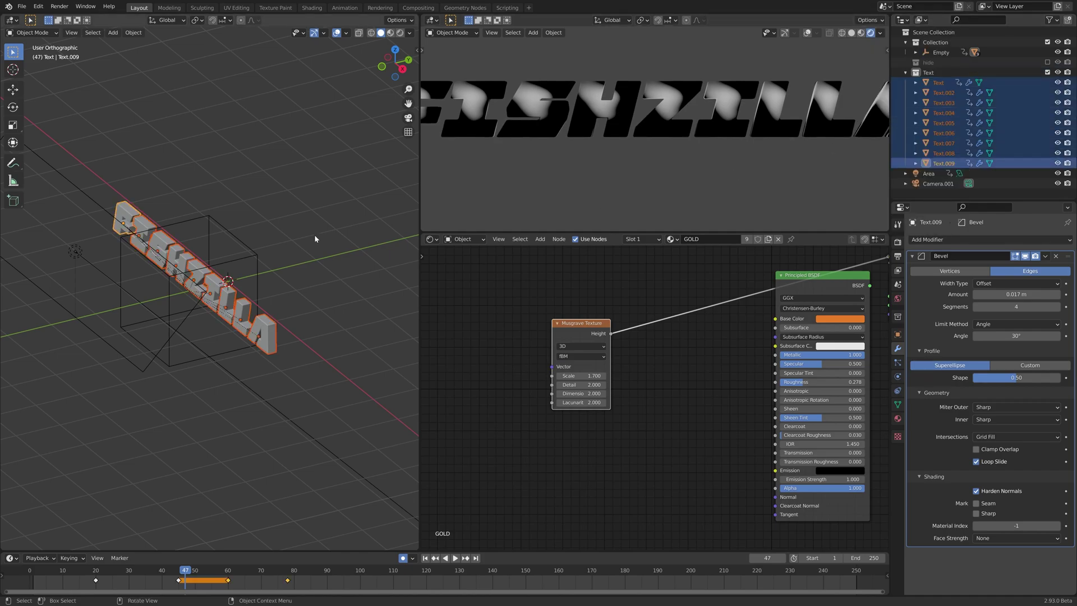
middle_drag(314, 235, 264, 271)
key(Tab)
scroll(263, 266, up, 3)
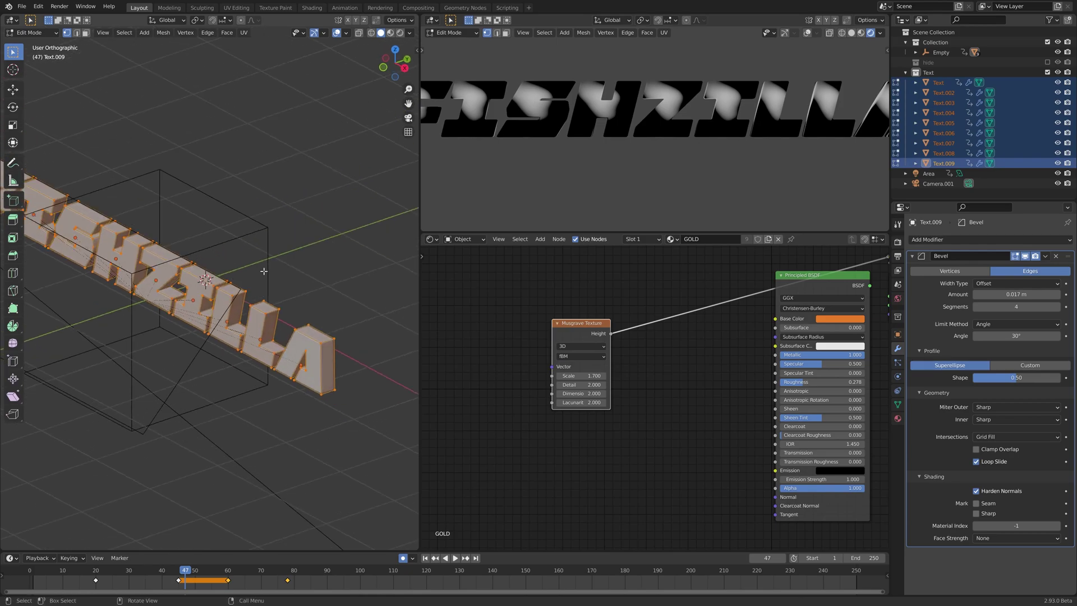
key(u)
click(253, 286)
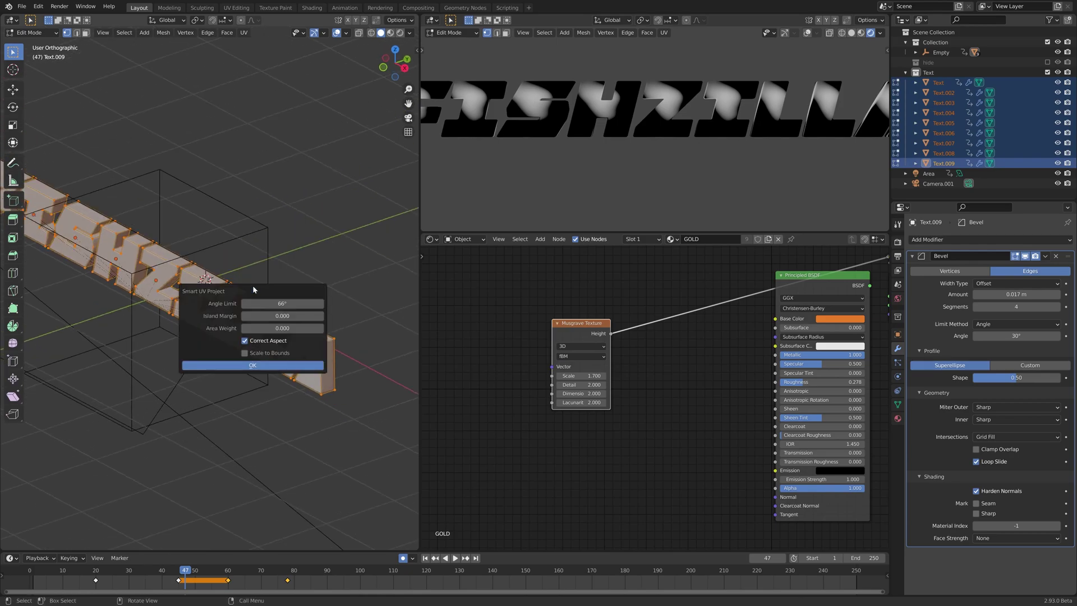
click(253, 366)
key(Tab)
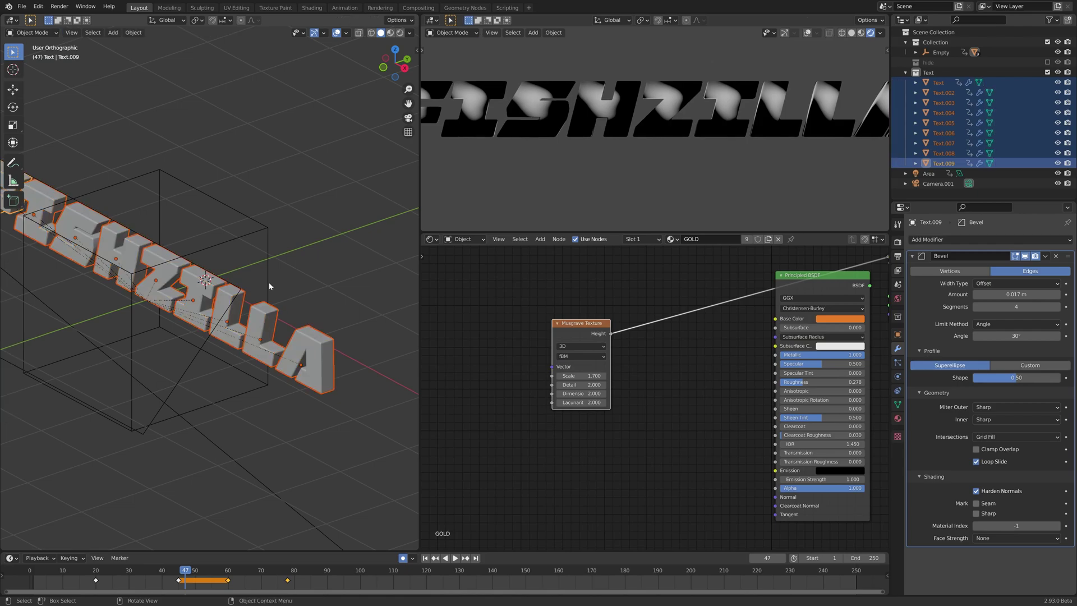
Add a Texture Coordinate node for the Musgrave Texture, link UV straight to its Vector input and delete the Mapping node
drag(581, 323, 626, 298)
click(528, 329)
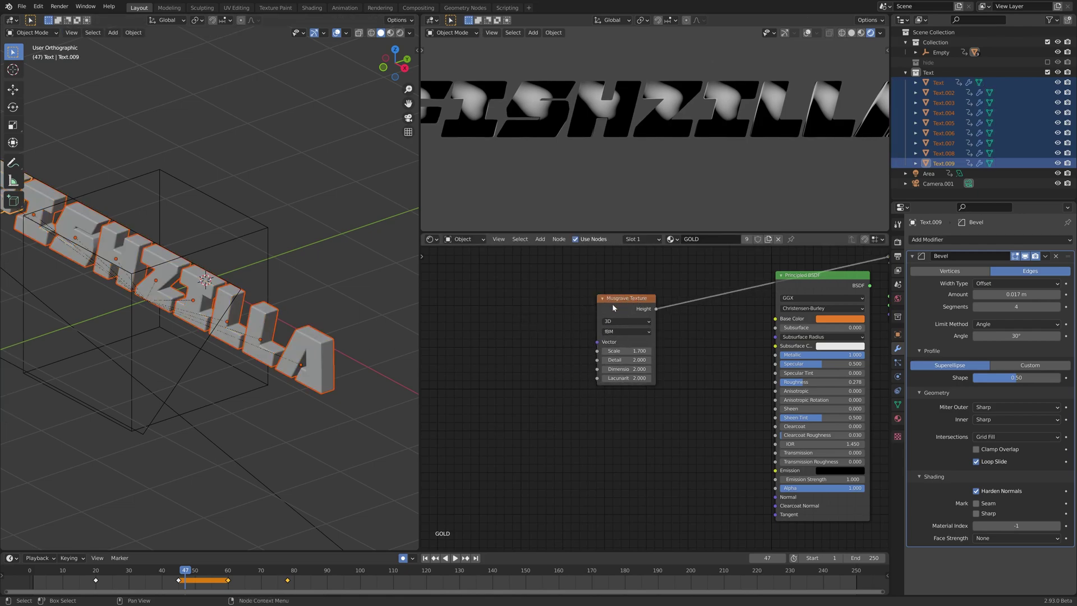
middle_drag(609, 294, 662, 309)
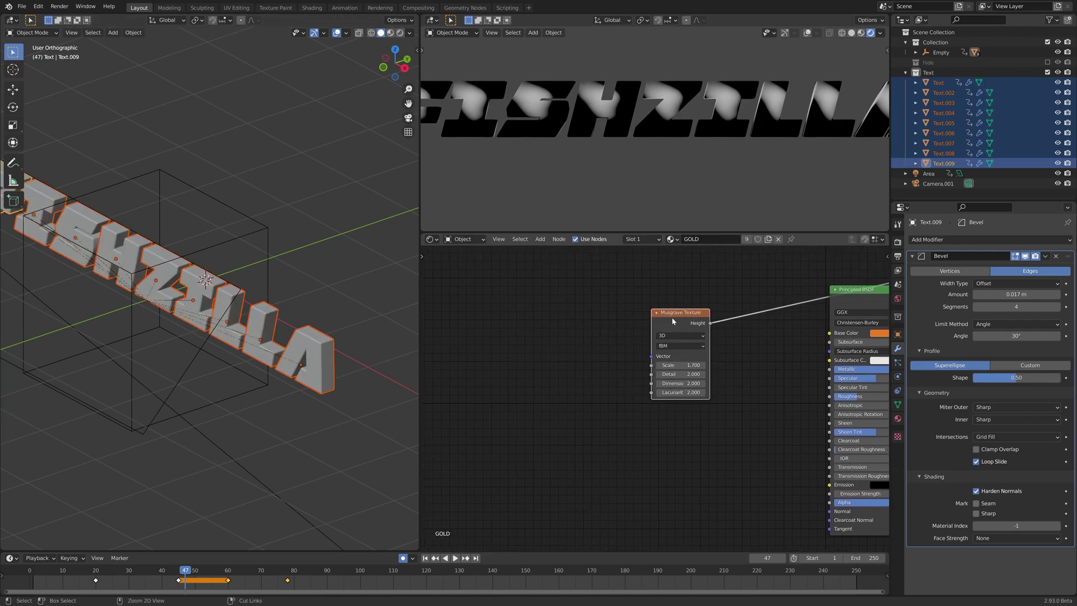
key(ctrl+t)
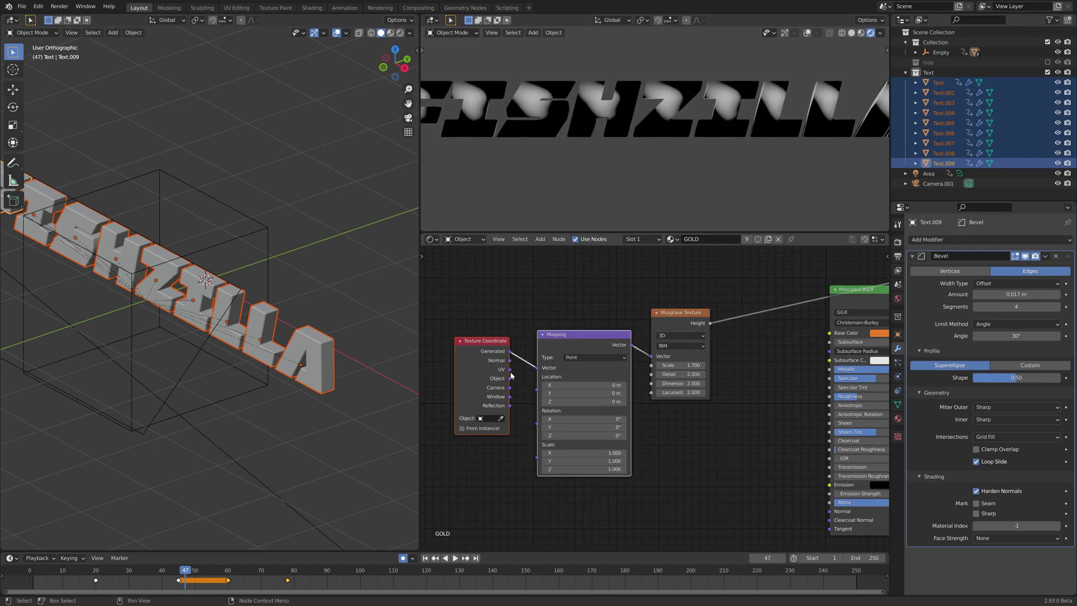
drag(510, 369, 651, 356)
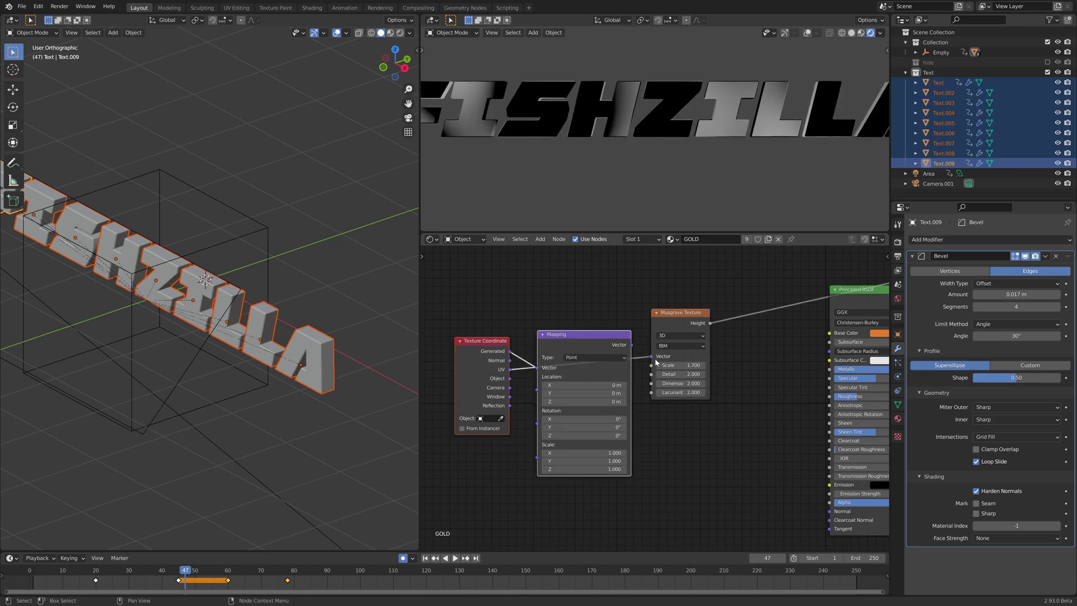
key(x)
Set the Musgrave Texture's Scale to 2.930 and move the node up, closer to the Texture Coordinate node
scroll(722, 147, down, 2)
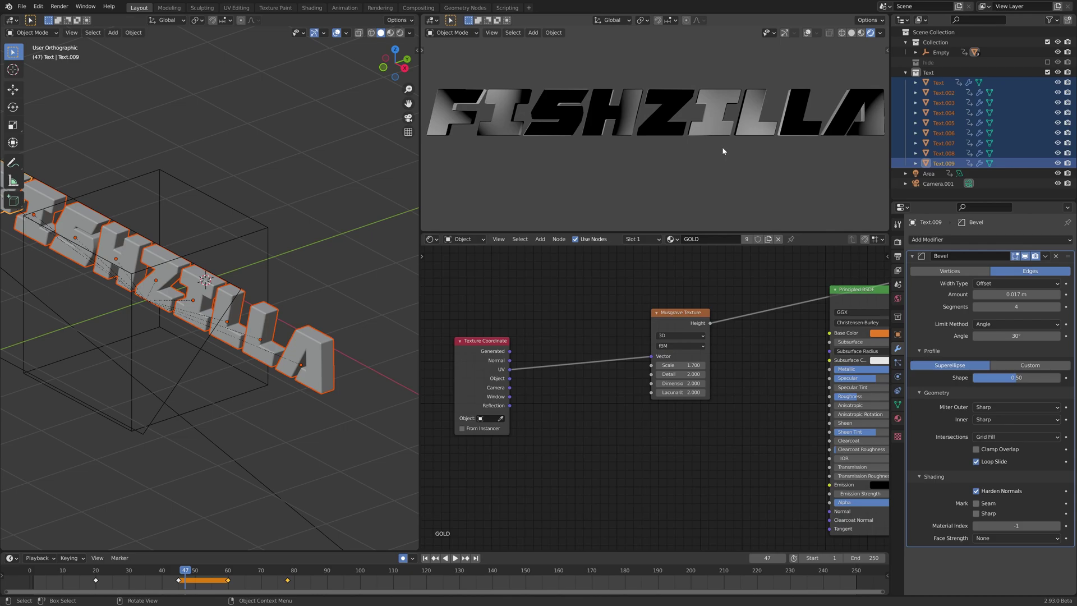
mouse_move(684, 364)
mouse_down()
mouse_move(645, 364)
mouse_move(718, 364)
mouse_move(688, 364)
mouse_move(697, 369)
mouse_up()
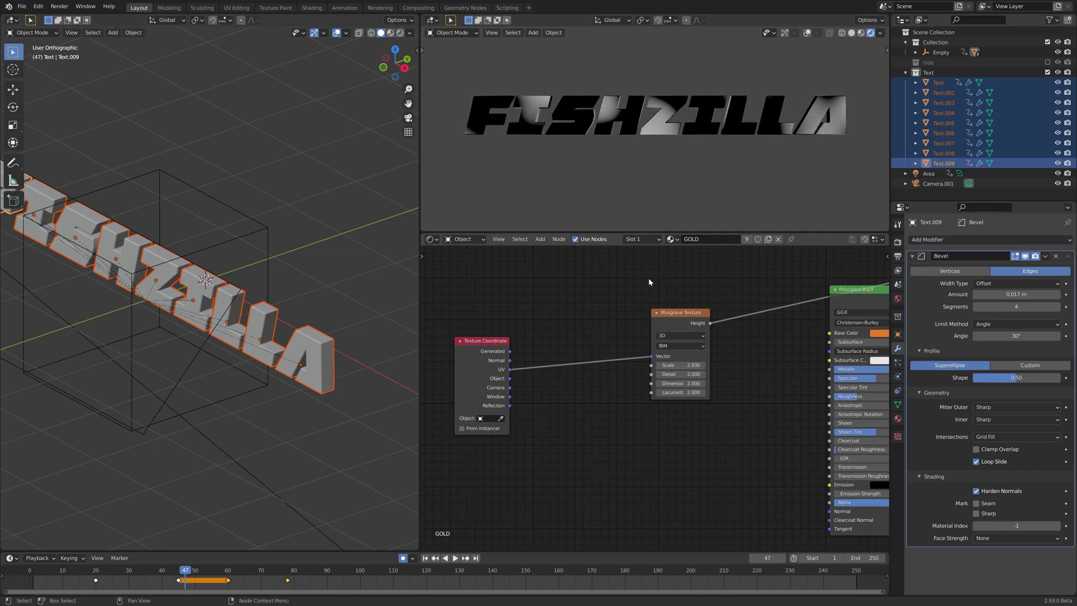
drag(676, 315, 639, 291)
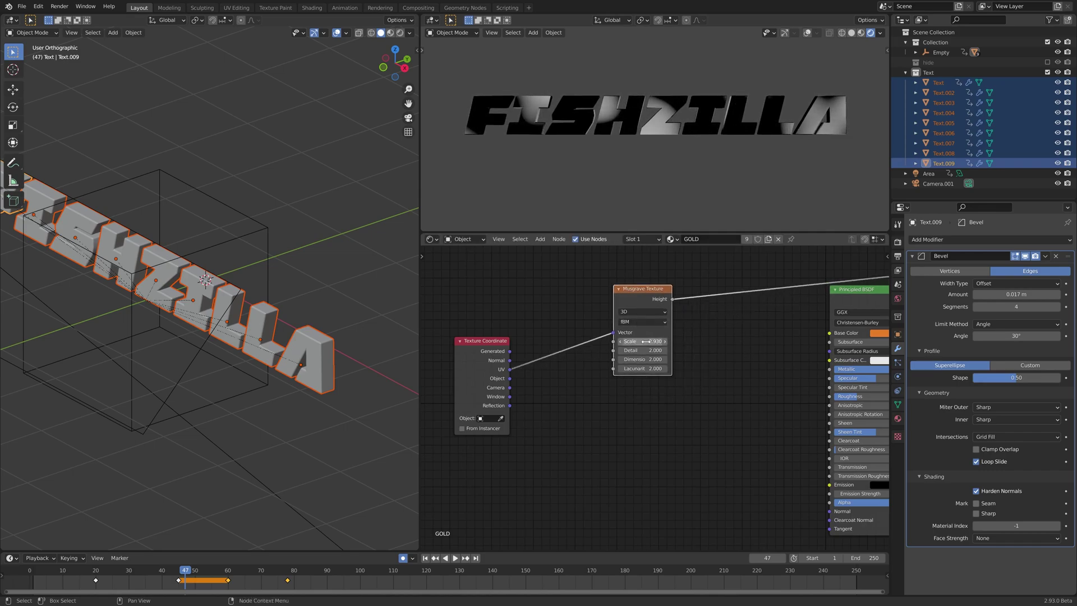
Set the Musgrave Texture's Detail to 16.000 and its Dimension to 0.230
drag(648, 349, 558, 345)
scroll(716, 361, up, 2)
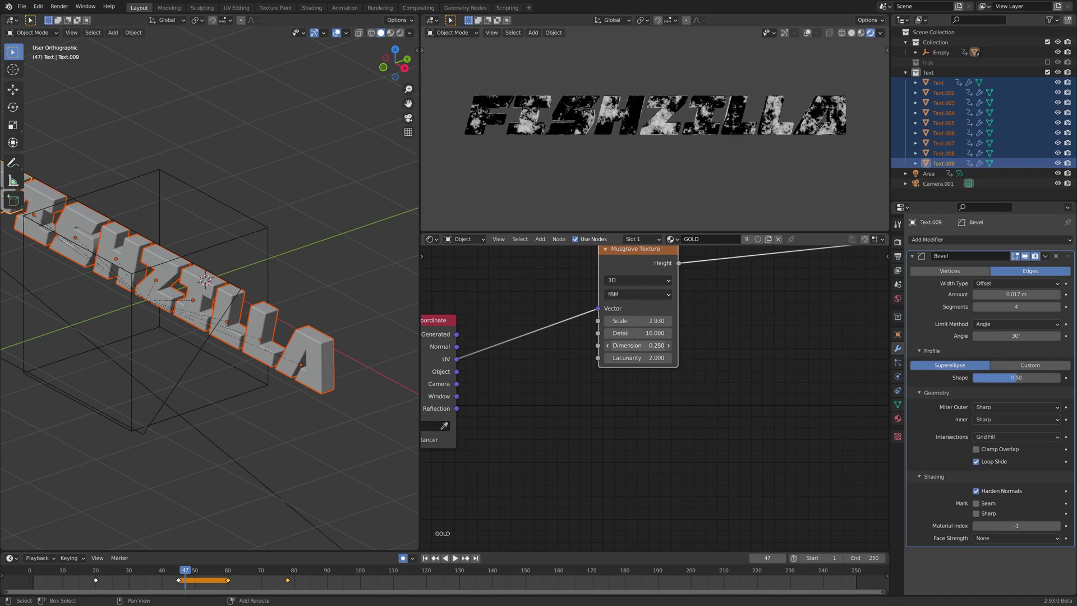
drag(634, 345, 623, 345)
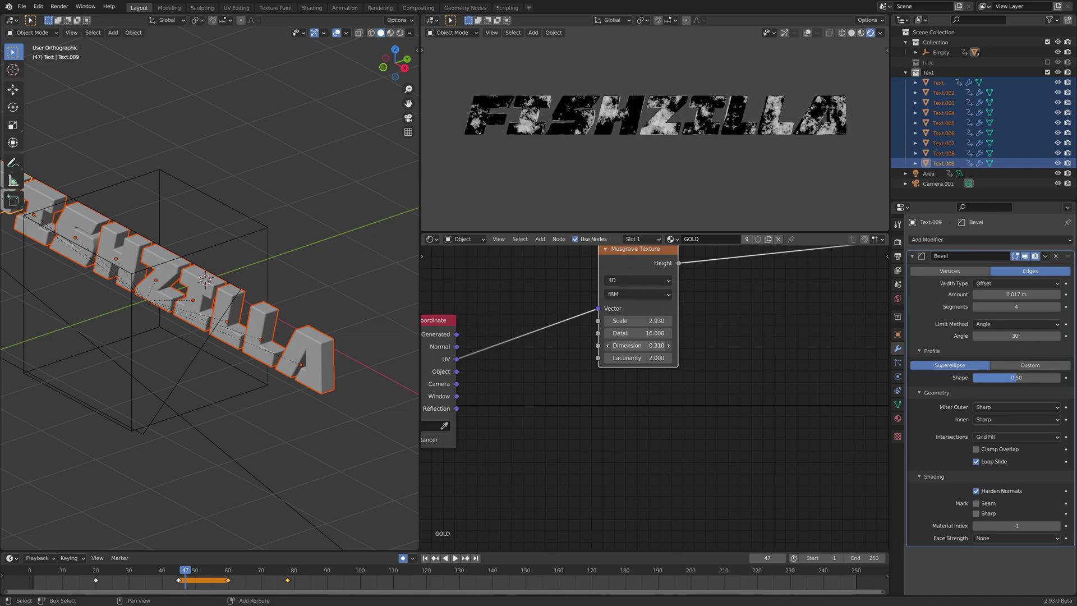
Insert a Map Range node on the Musgrave Texture's Height link, with From Min -2.130 and From Max 4.360
middle_drag(762, 290, 674, 381)
key(shift+a)
click(677, 383)
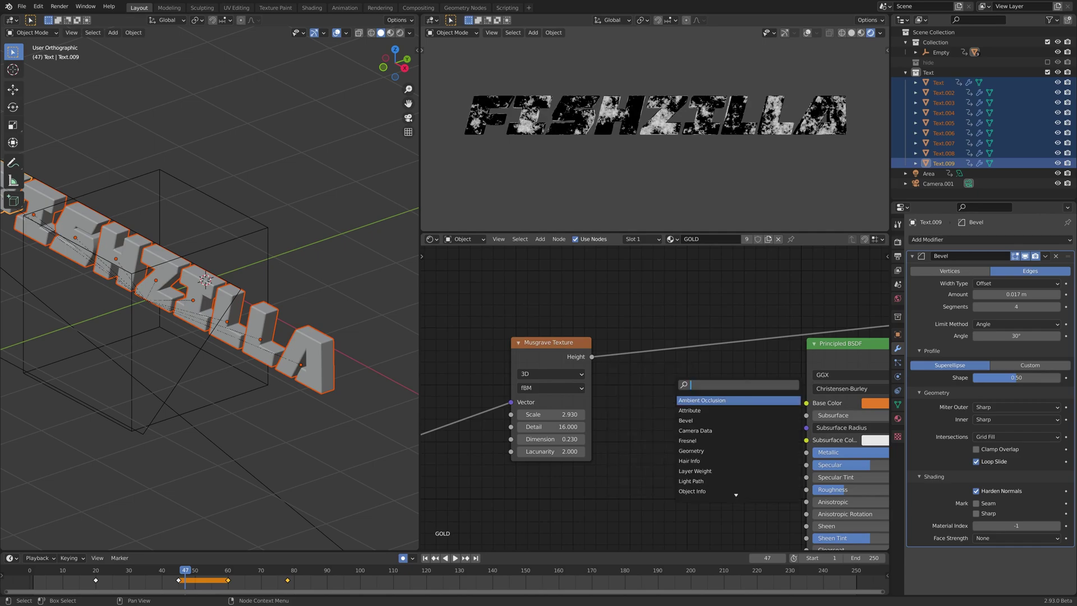
text(map)
key(Down)
key(Down)
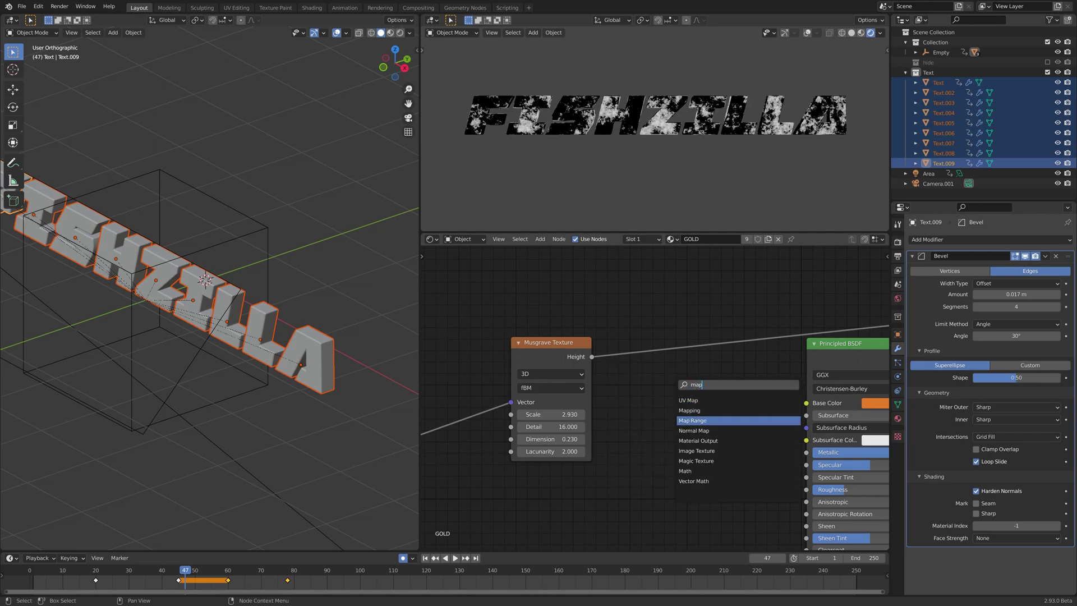
click(713, 421)
click(673, 344)
mouse_move(681, 380)
mouse_down()
mouse_move(614, 379)
mouse_move(679, 379)
mouse_move(696, 392)
mouse_up()
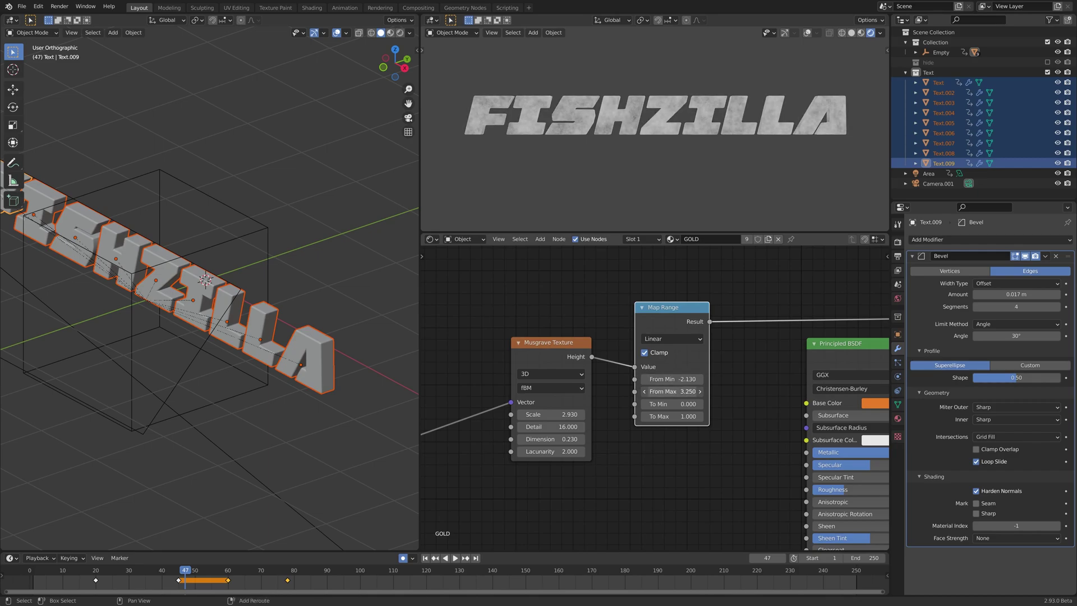
Link the Map Range Result to the Principled BSDF's Roughness and send the Principled BSDF to the material output
middle_drag(716, 324, 654, 280)
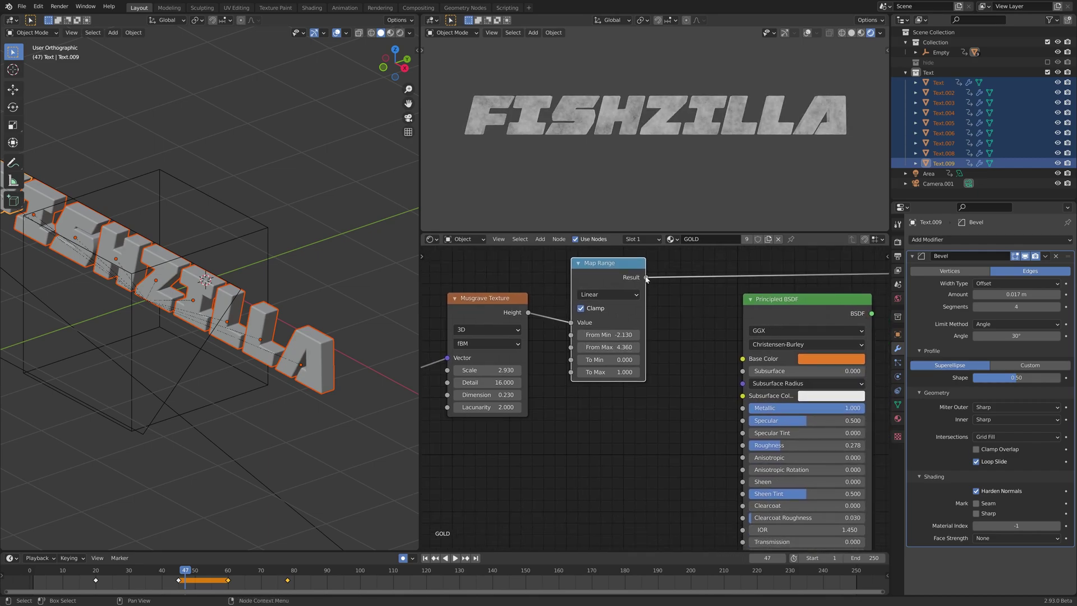
drag(646, 279, 743, 445)
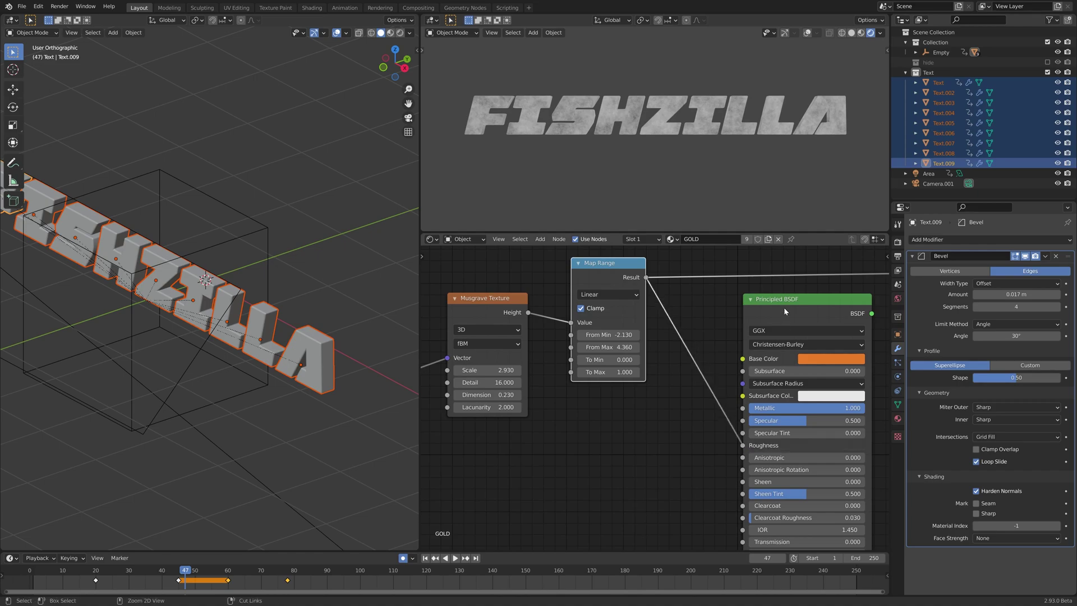
ctrl+shift+click(816, 306)
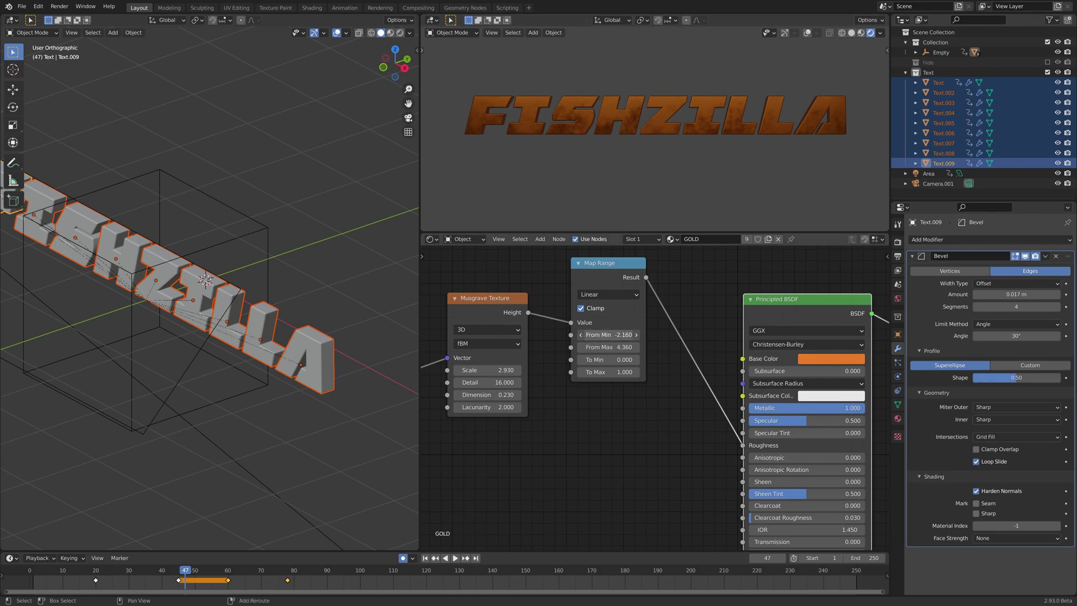
Set the Map Range's From Max to 7.780 and change the Base Color to golden yellow, hue 0.071 and saturation 0.998
drag(608, 348, 662, 347)
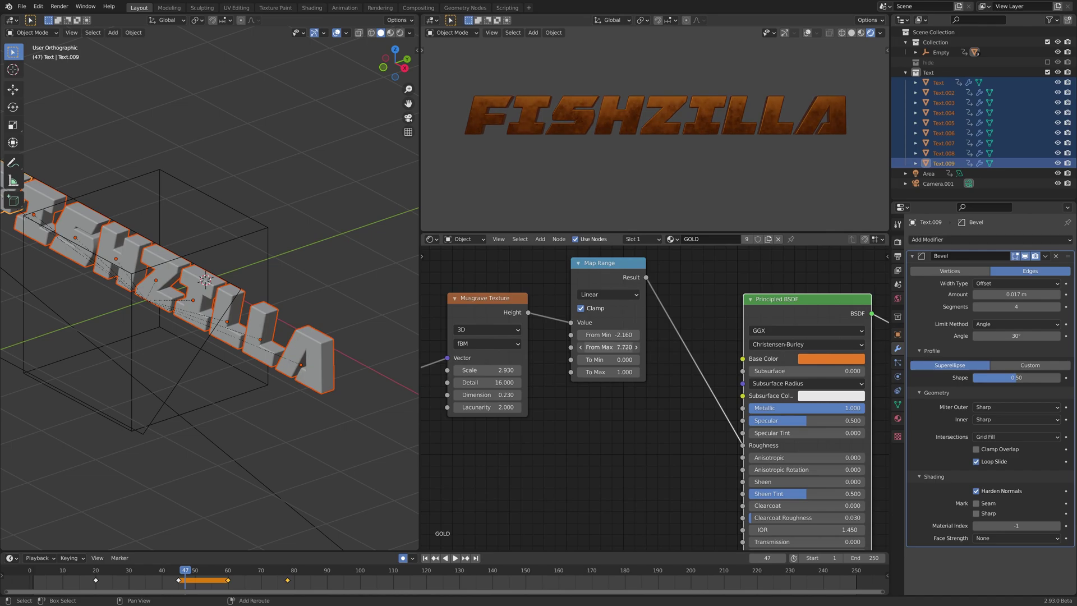
click(824, 362)
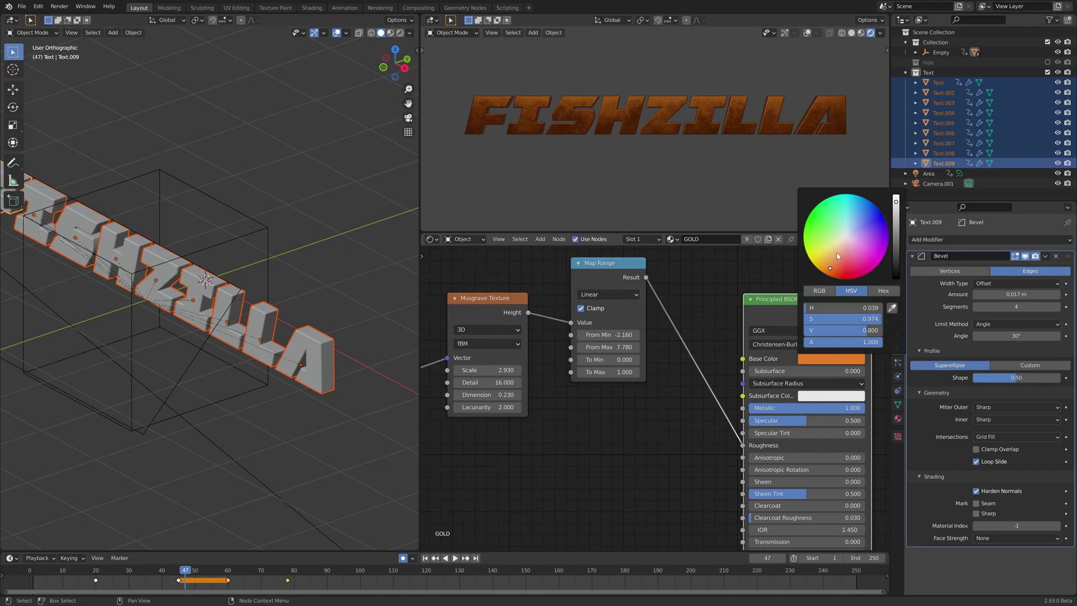
drag(835, 256, 819, 268)
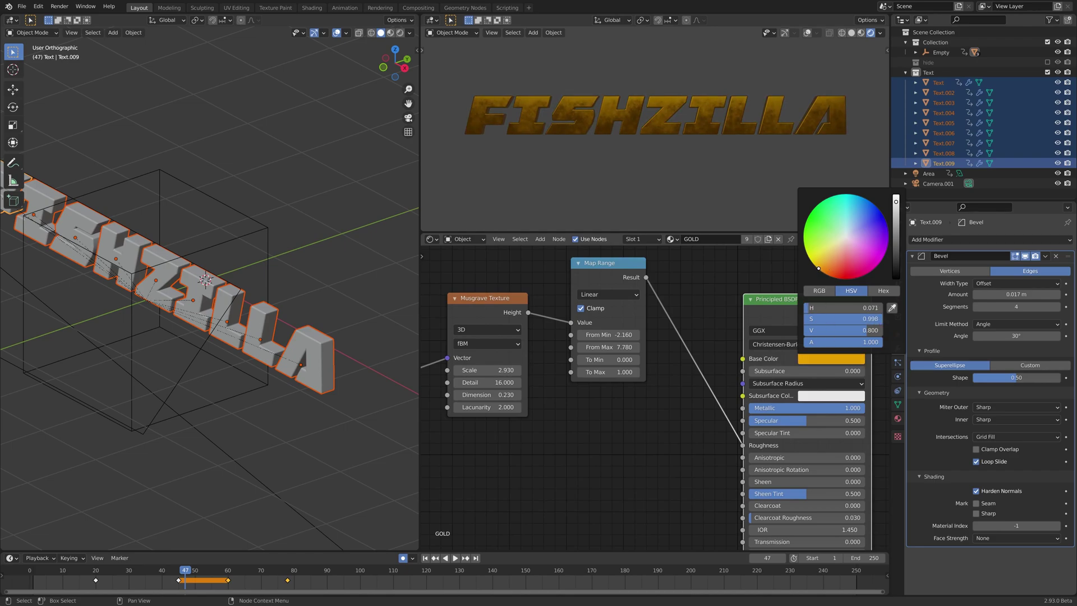
shift+middle_drag(213, 314, 329, 296)
mouse_move(611, 347)
mouse_down()
mouse_move(637, 348)
mouse_move(610, 334)
mouse_up()
Duplicate the Area light almost in place and scale the copy down uniformly, to about 0.318 in Y and Z
scroll(233, 309, down, 3)
click(272, 308)
middle_drag(273, 308, 227, 282)
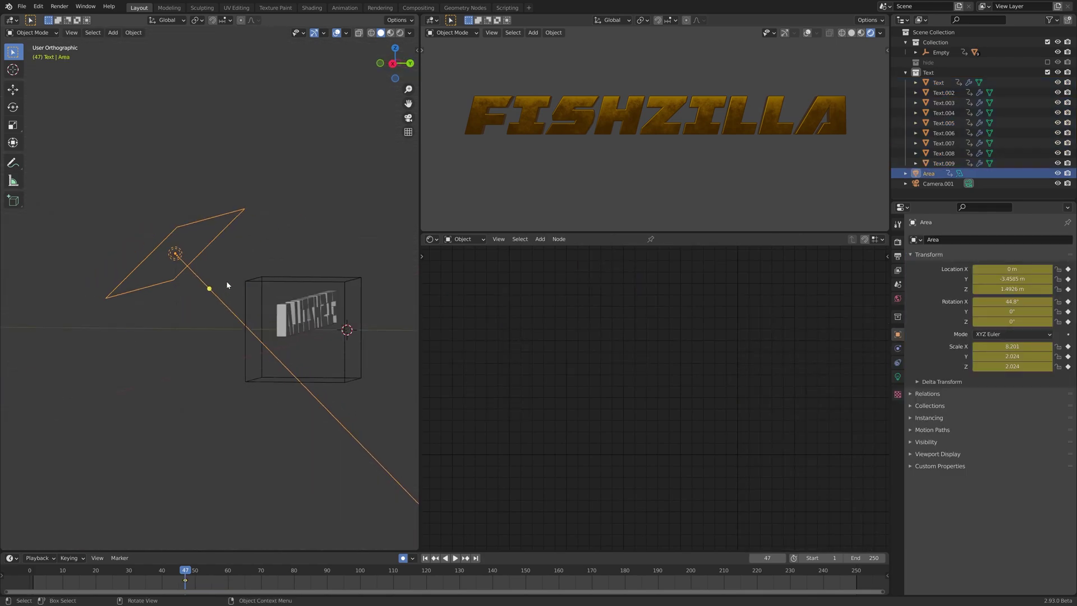
key(shift+d)
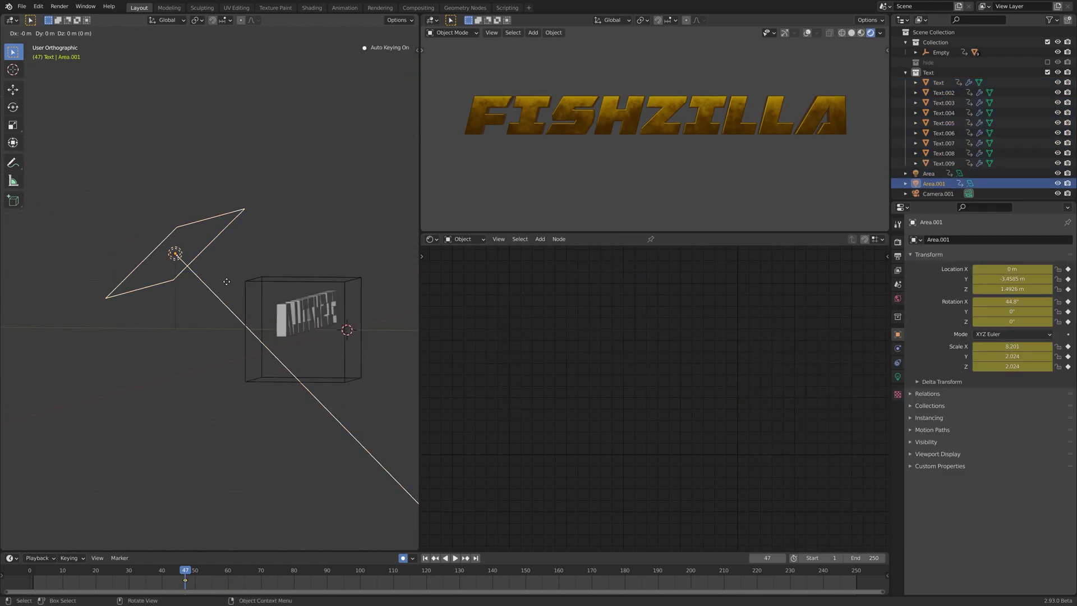
click(228, 287)
key(s)
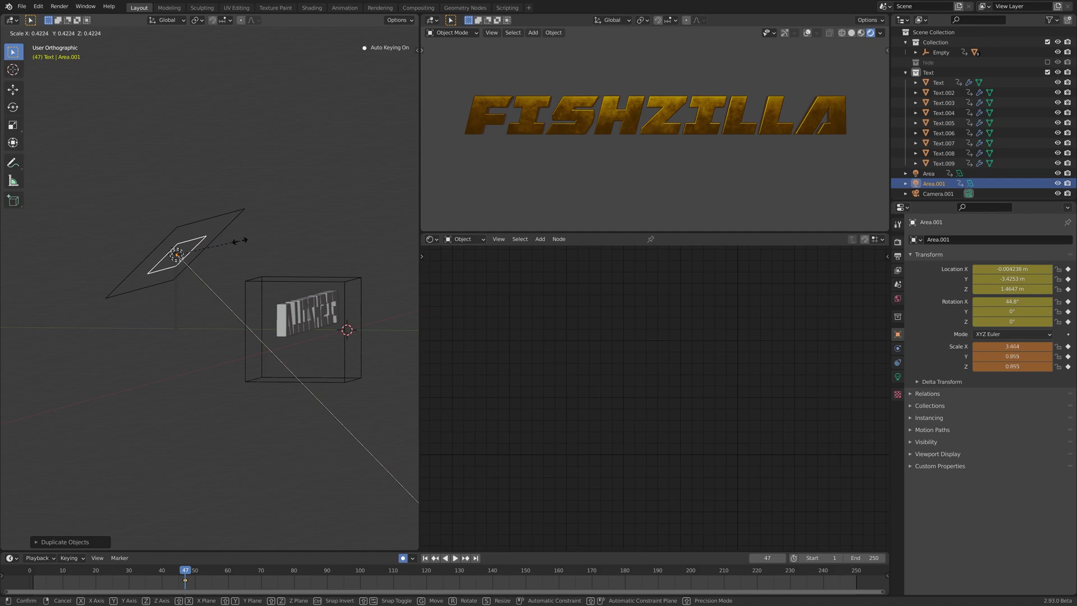
click(210, 250)
Shape the duplicated area light into a long thin strip, with Scale X 8.920 and Scale Y 0.199
key(s)
key(x)
click(416, 399)
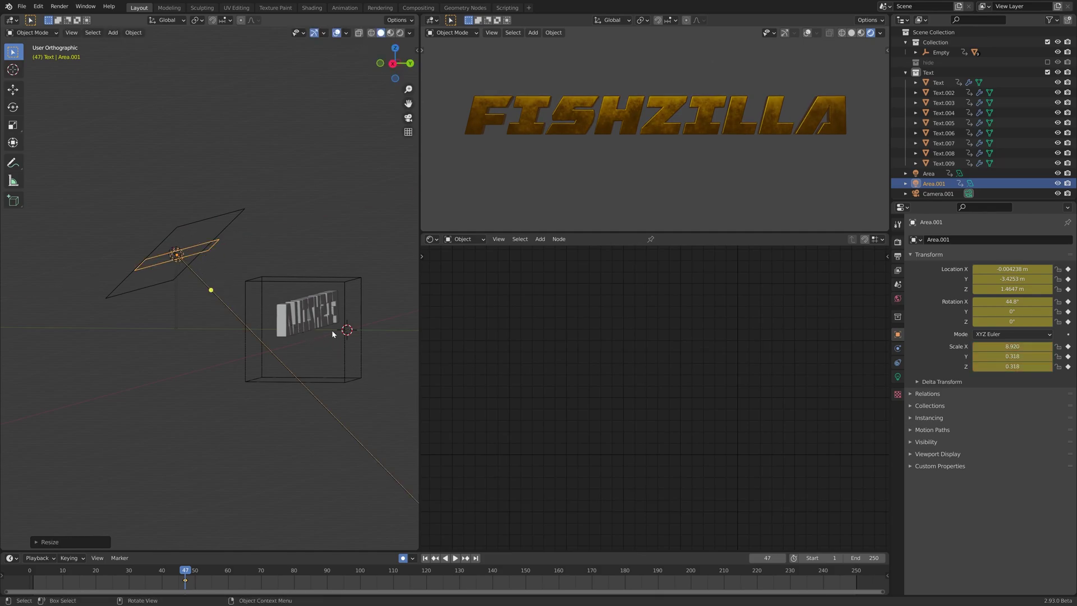
middle_drag(212, 280, 286, 290)
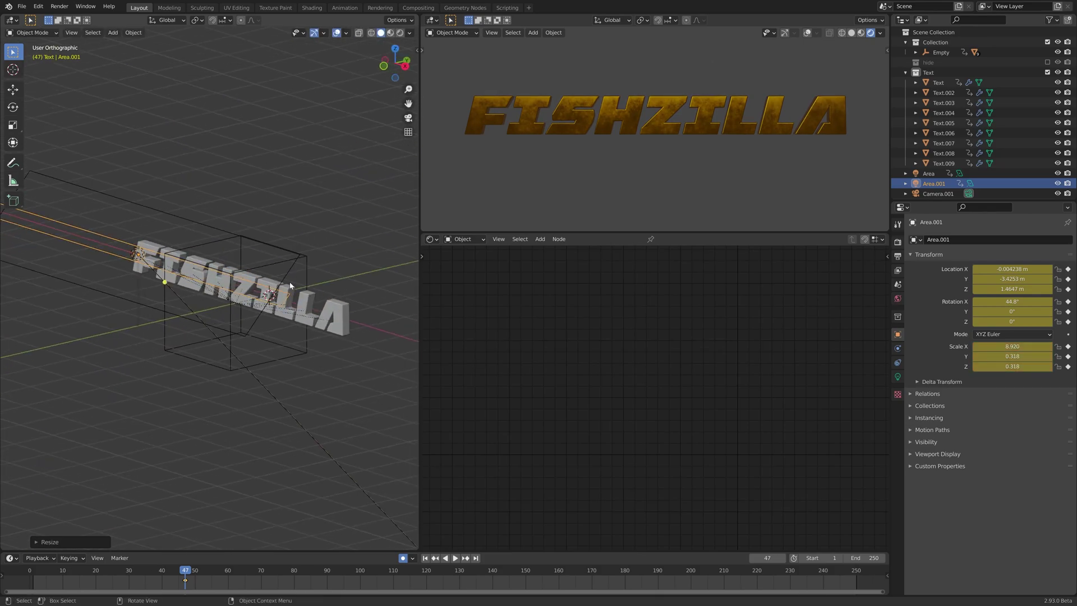
key(s)
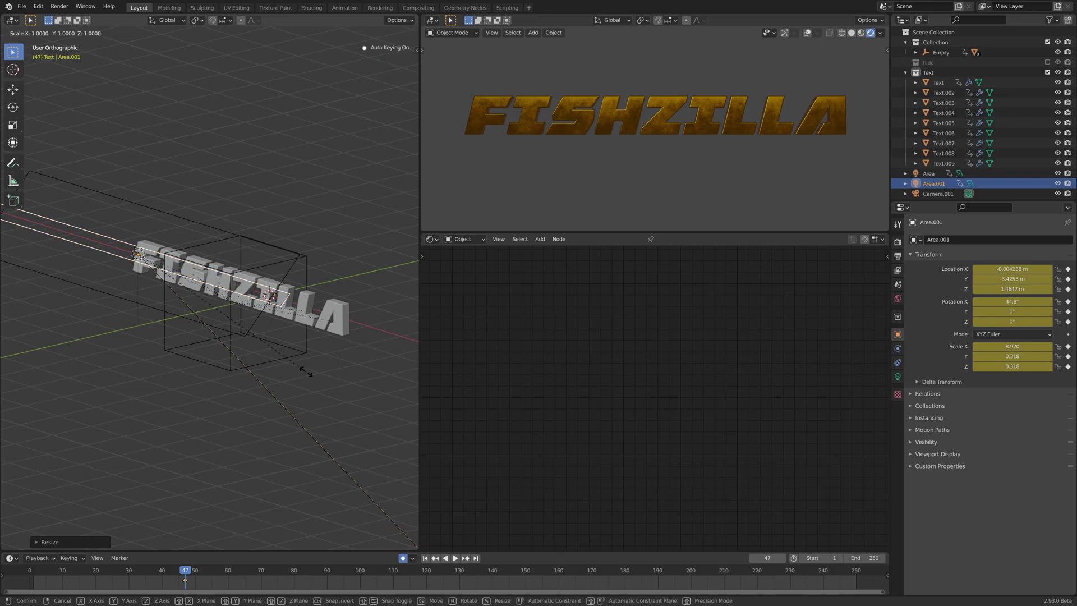
key(y)
click(239, 330)
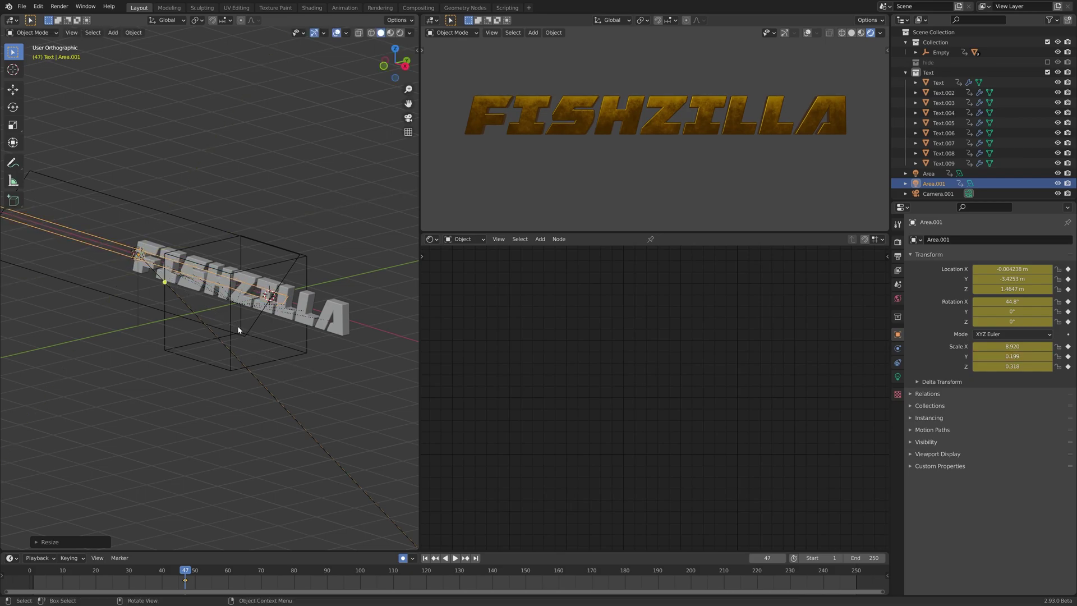
Move the strip light below the original light, to X 0.19977 m, Y -3.4801 m and Z 0.85129 m
key(g)
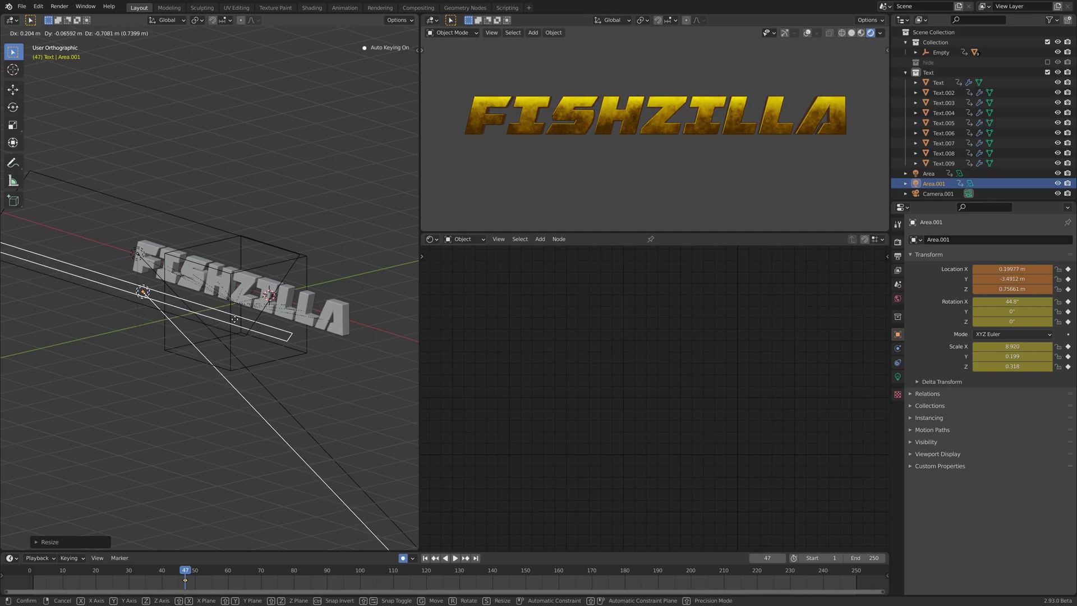
click(235, 319)
key(KP_3)
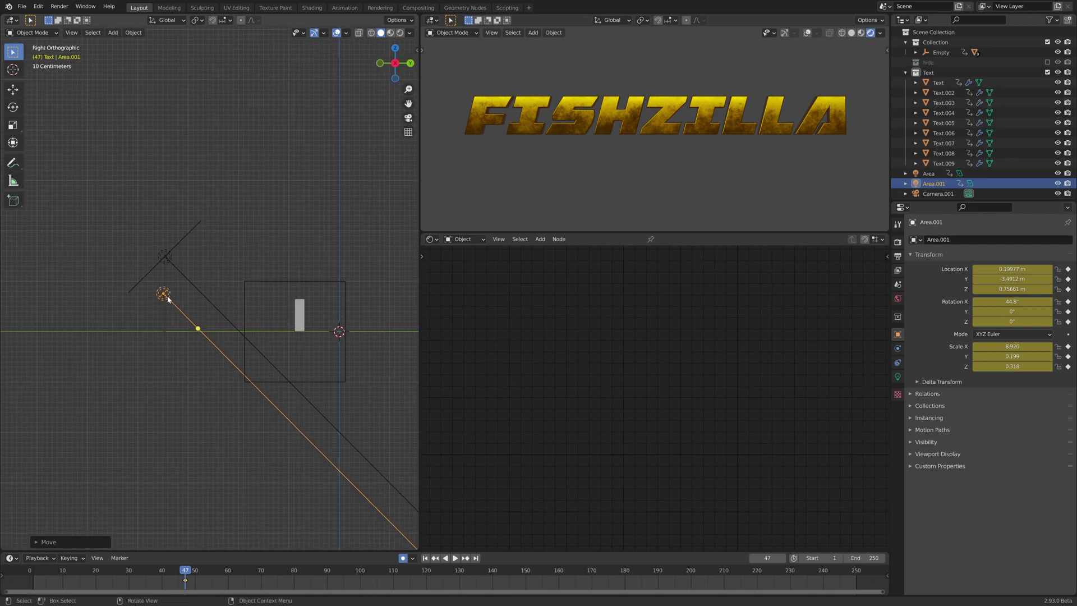
key(g)
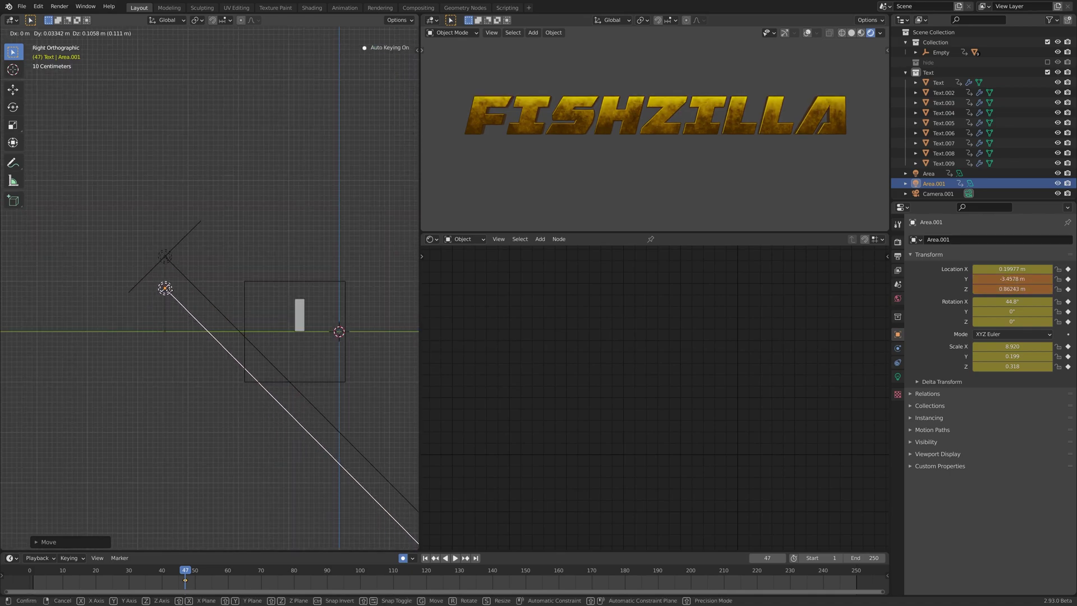
click(172, 295)
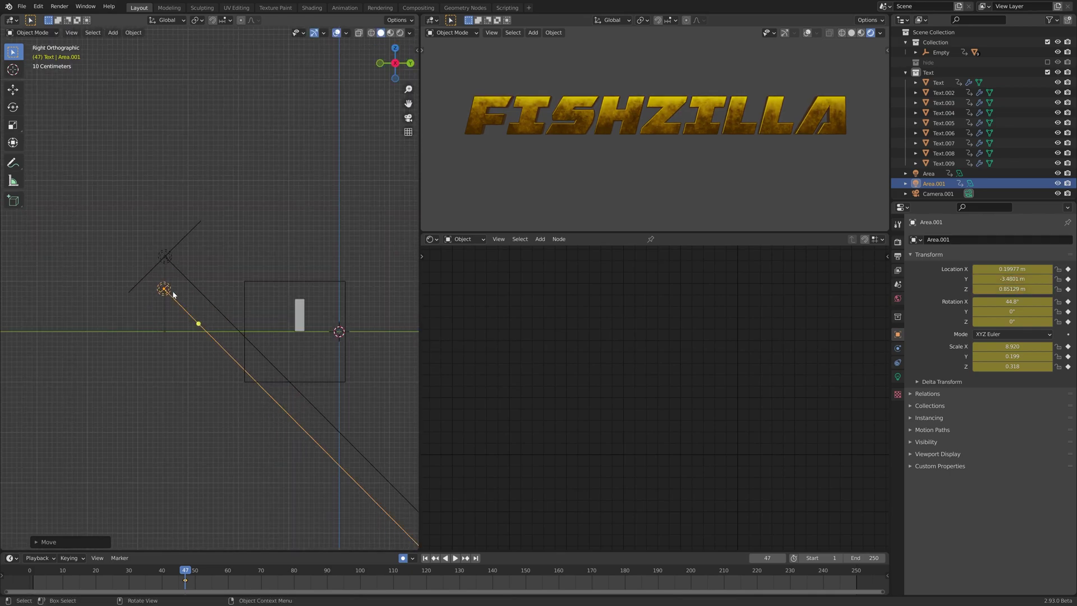
Set the GOLD material's Map Range to From Min -3.640 and From Max 16.530
click(624, 121)
drag(609, 335, 670, 347)
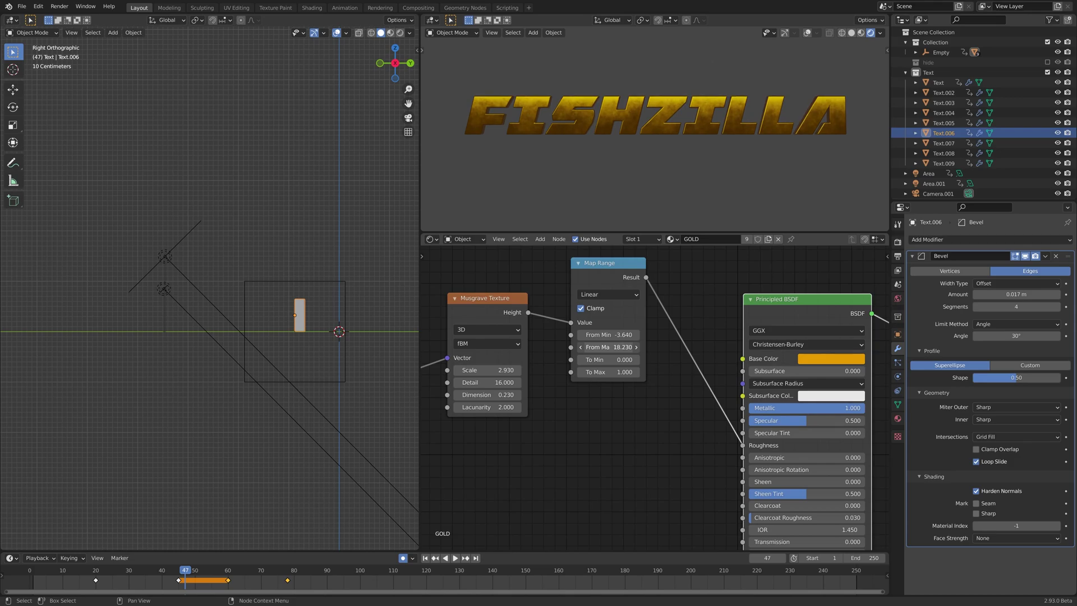
middle_drag(231, 279, 292, 264)
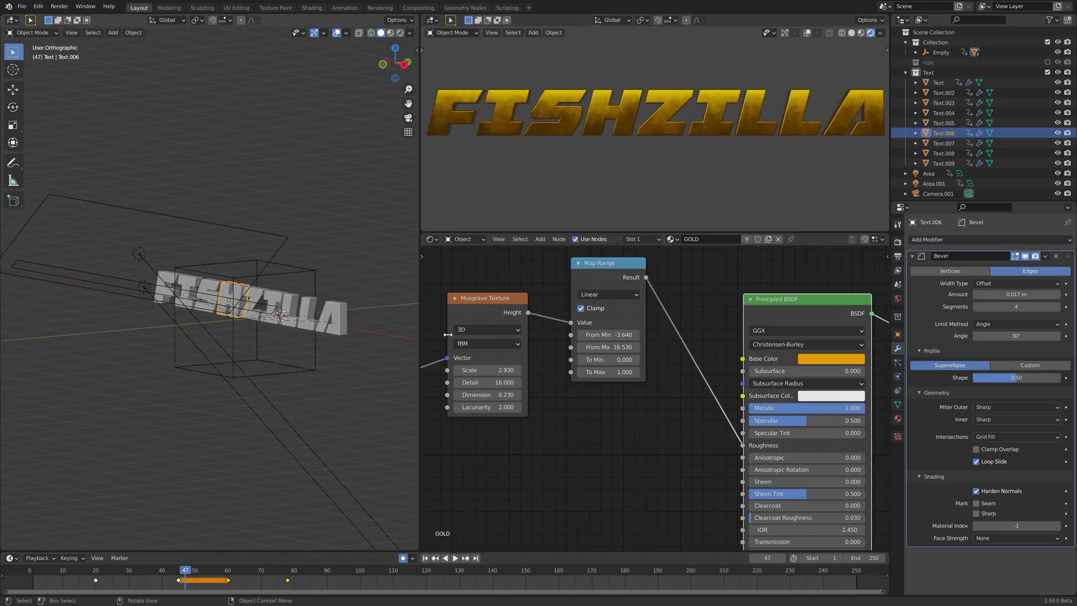
scroll(628, 133, down, 3)
scroll(636, 134, up, 2)
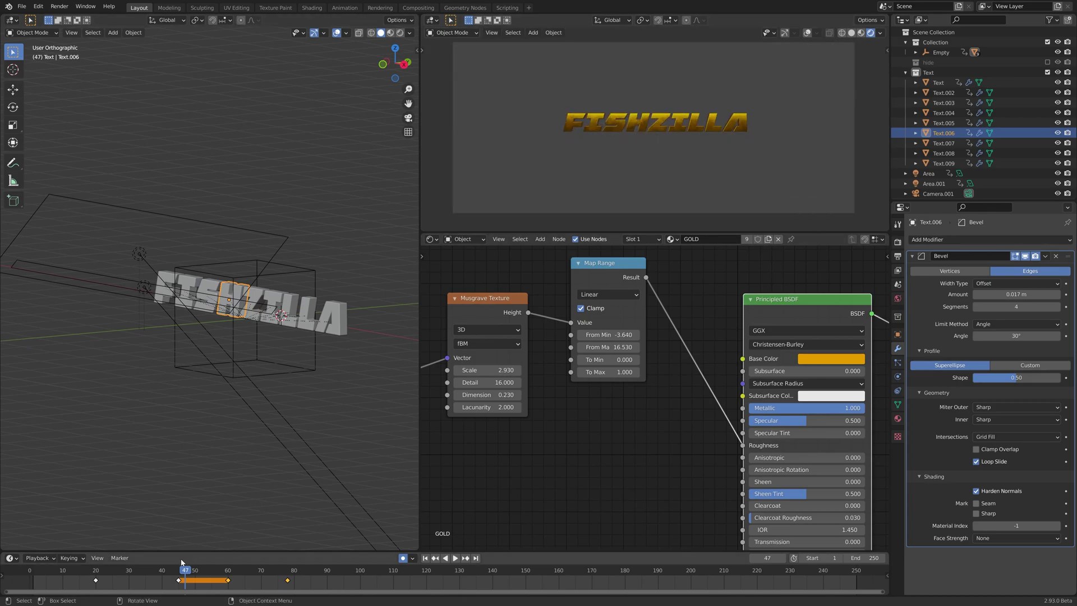
At frame 64, move both area lights together toward the scattered letters, about -2.79 m in Y and 1.14 m in Z
click(161, 573)
key(space)
drag(161, 572, 241, 584)
key(KP_3)
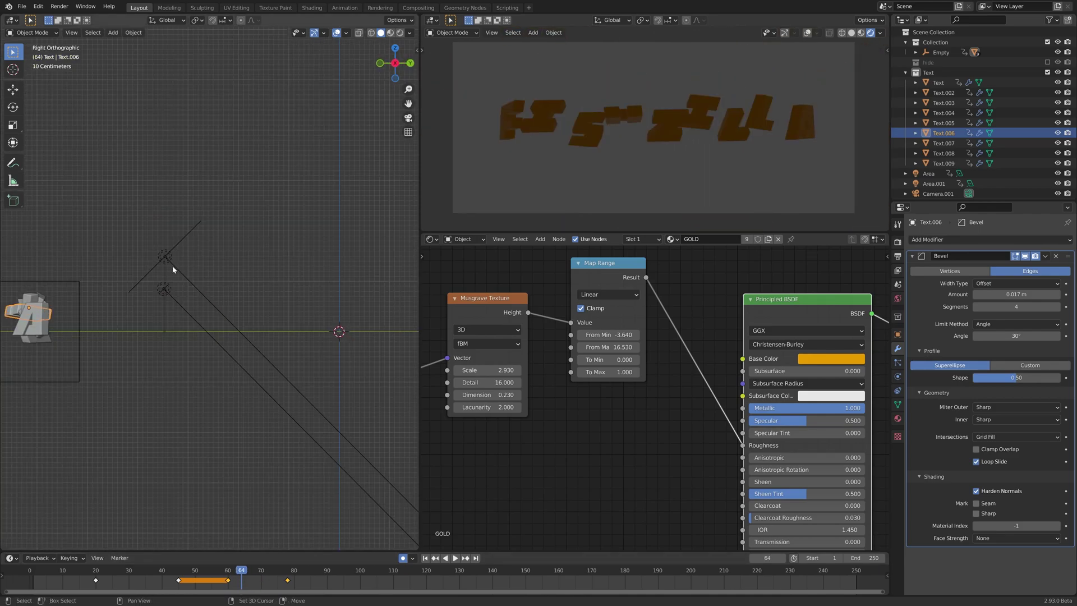
shift+middle_drag(174, 269, 240, 291)
click(229, 312)
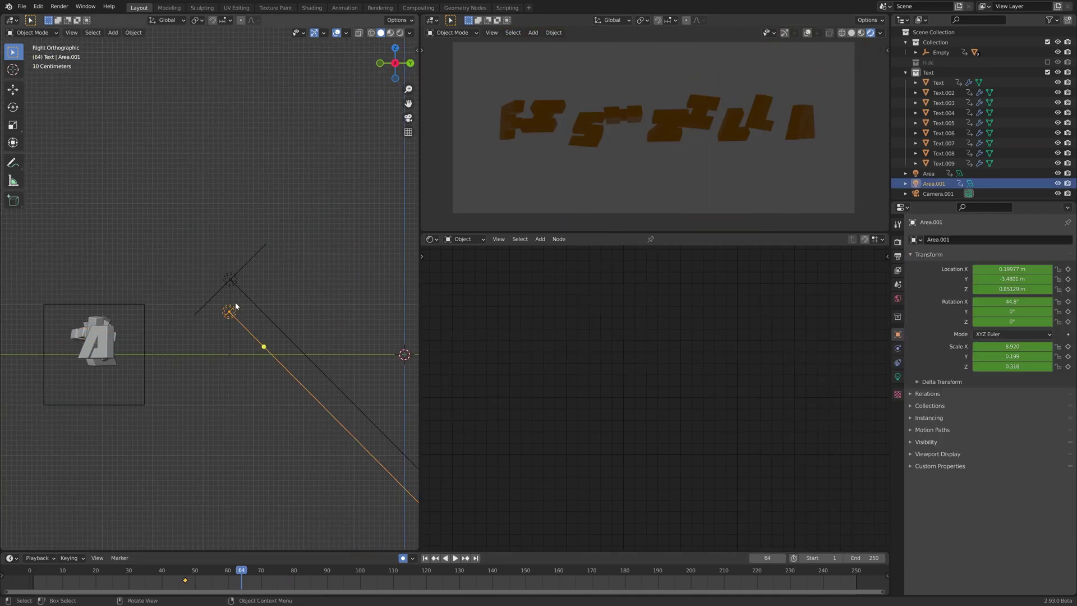
shift+click(247, 273)
key(g)
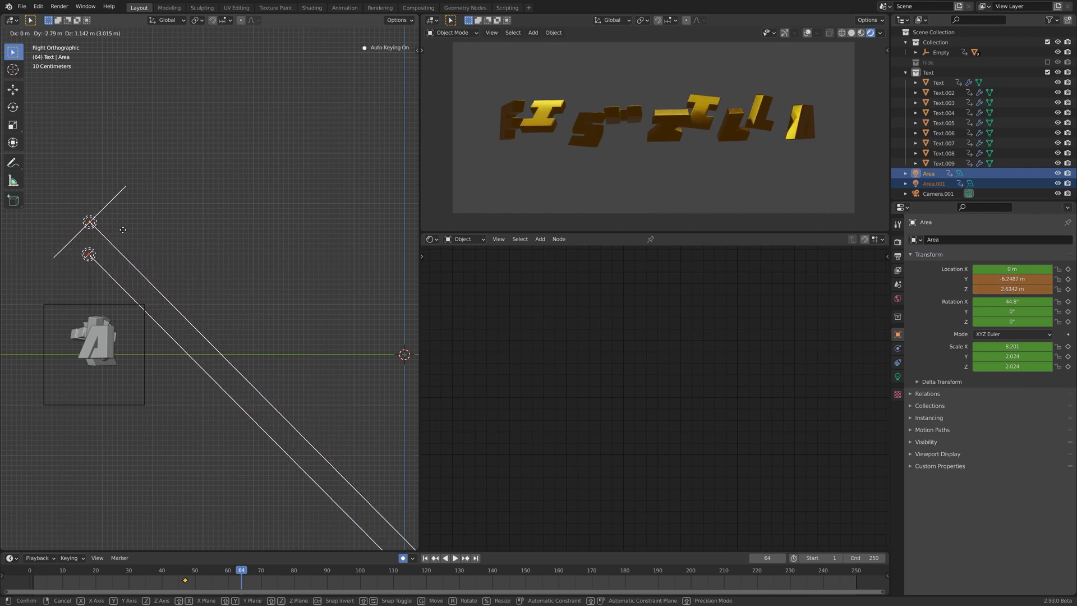
click(122, 230)
Move the large Area light to Y -5.9555 m and Z 1.8952 m, and go to frame 56
click(159, 286)
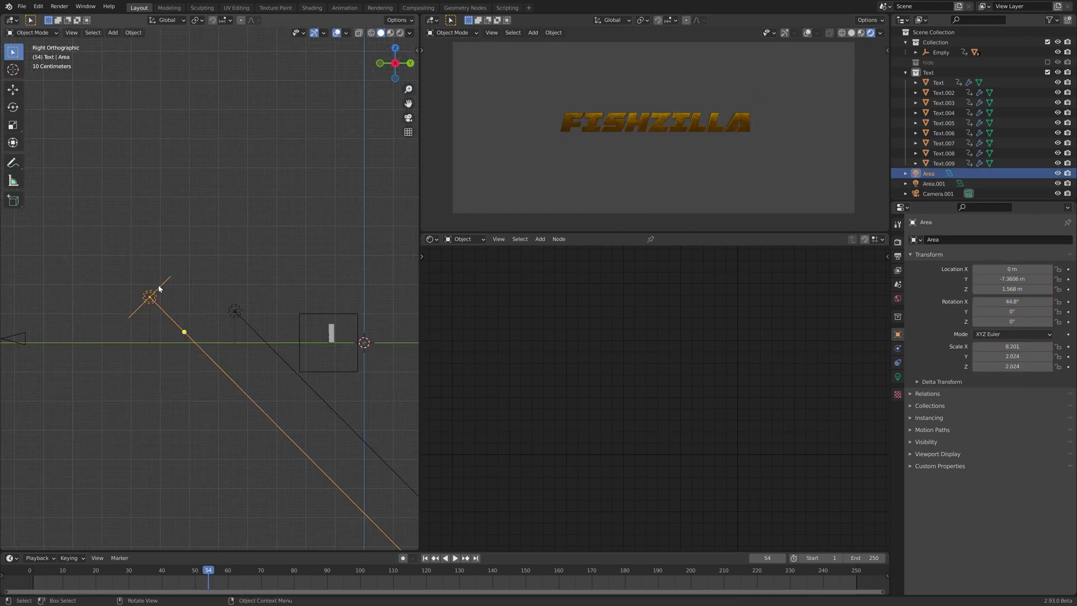
drag(159, 289, 201, 279)
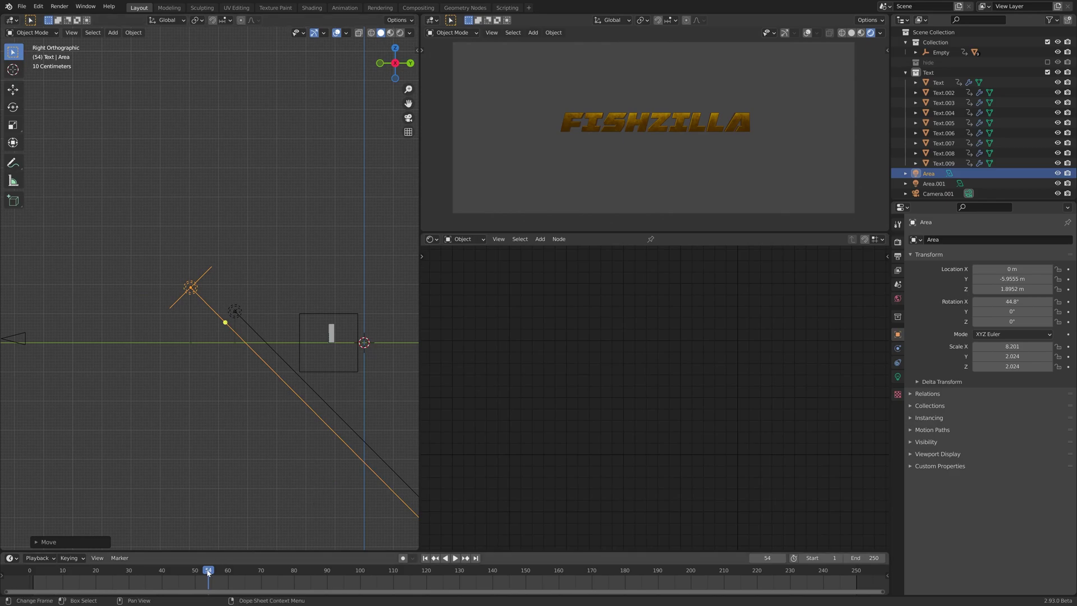
mouse_move(213, 571)
mouse_down()
mouse_move(237, 571)
mouse_move(215, 570)
mouse_up()
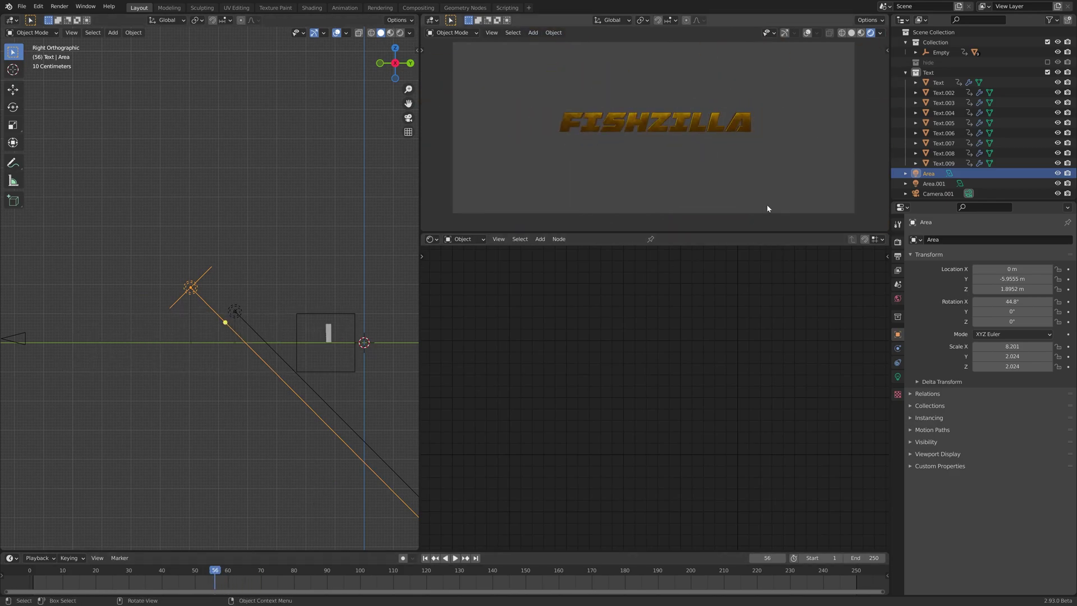
Examine the gold material and bevelled edges of the FISHZILLA letters up close in the rendered view
click(706, 129)
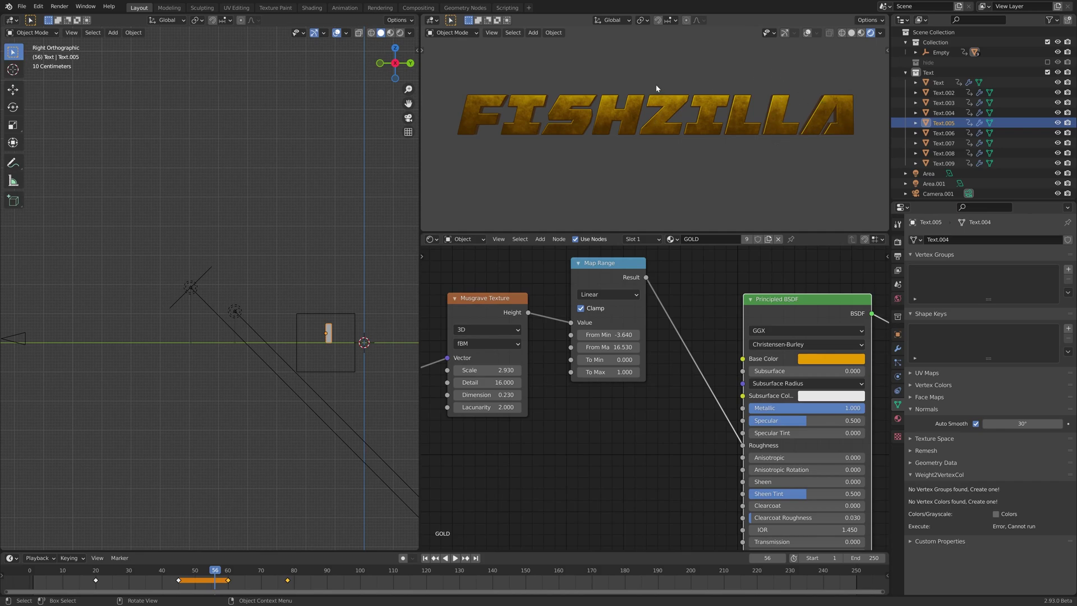
middle_drag(656, 88, 706, 113)
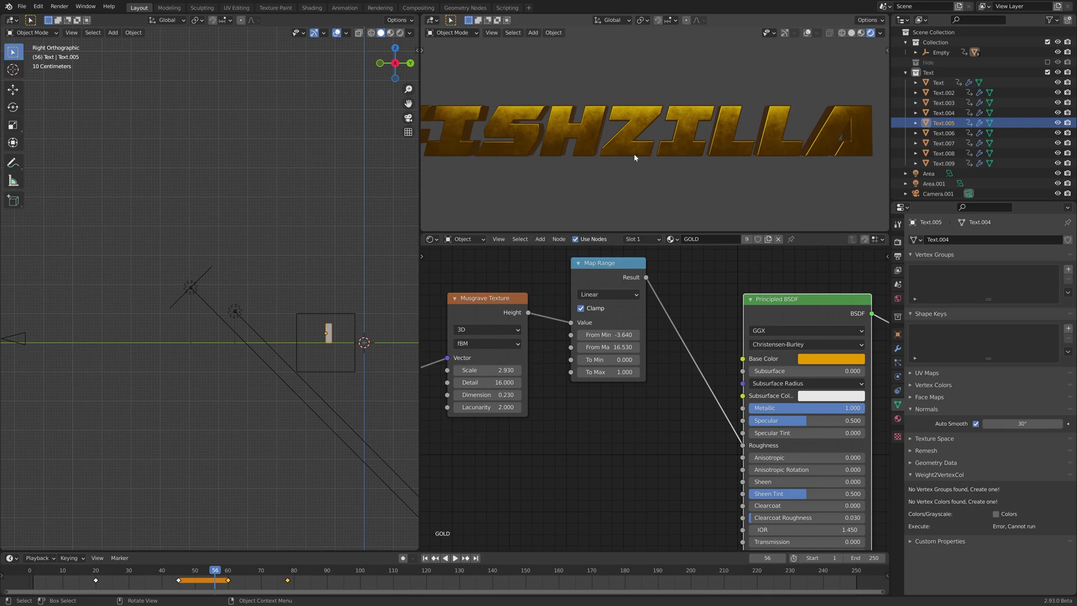
scroll(634, 158, up, 4)
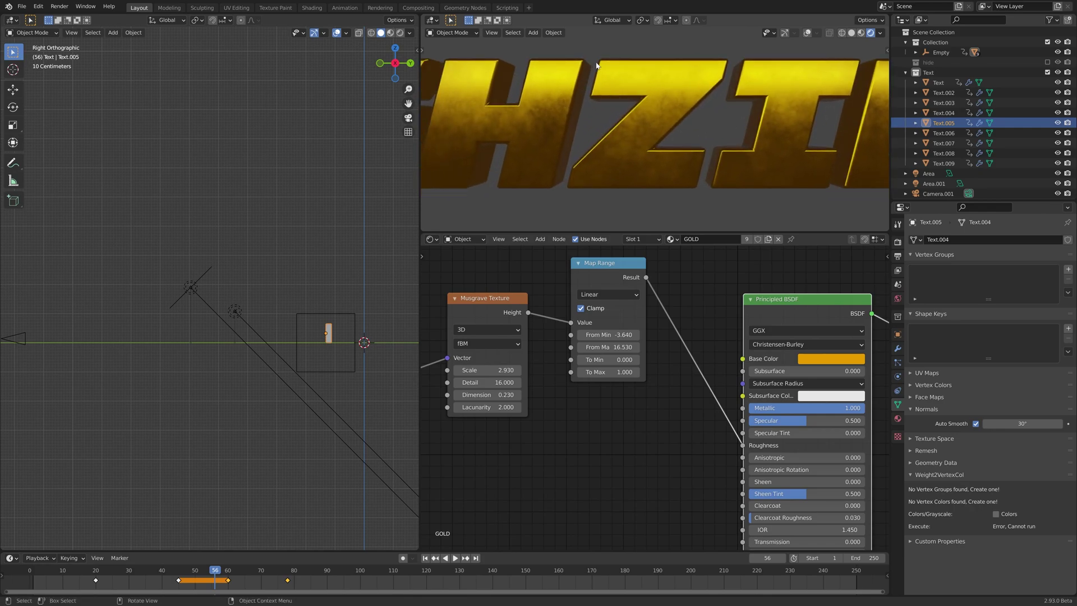
scroll(696, 112, down, 4)
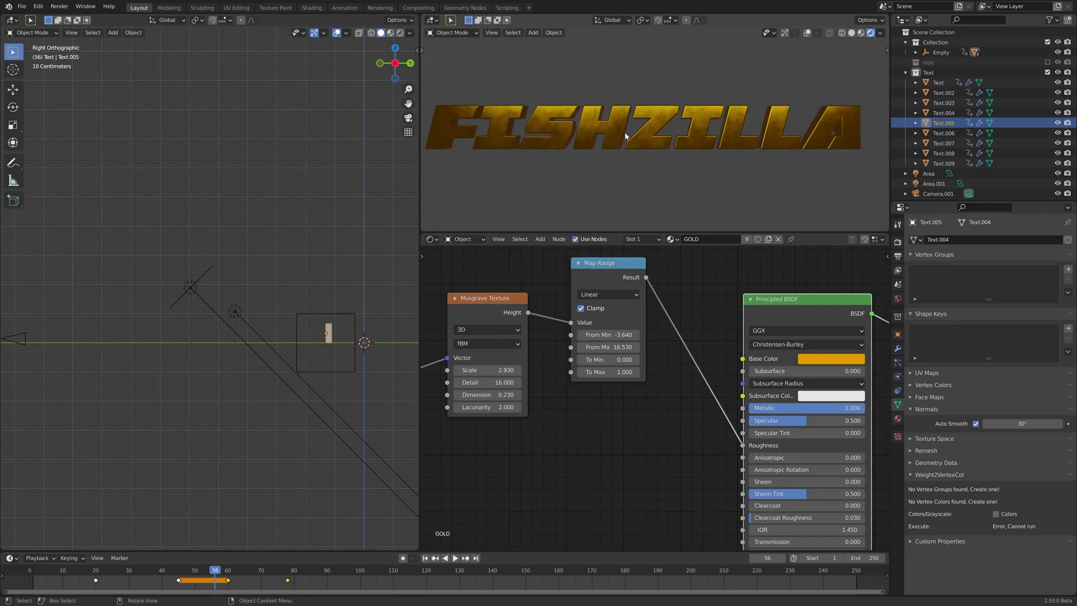
Add a Geometry node to the GOLD material and place it below the Texture Coordinate node
middle_drag(656, 396, 746, 258)
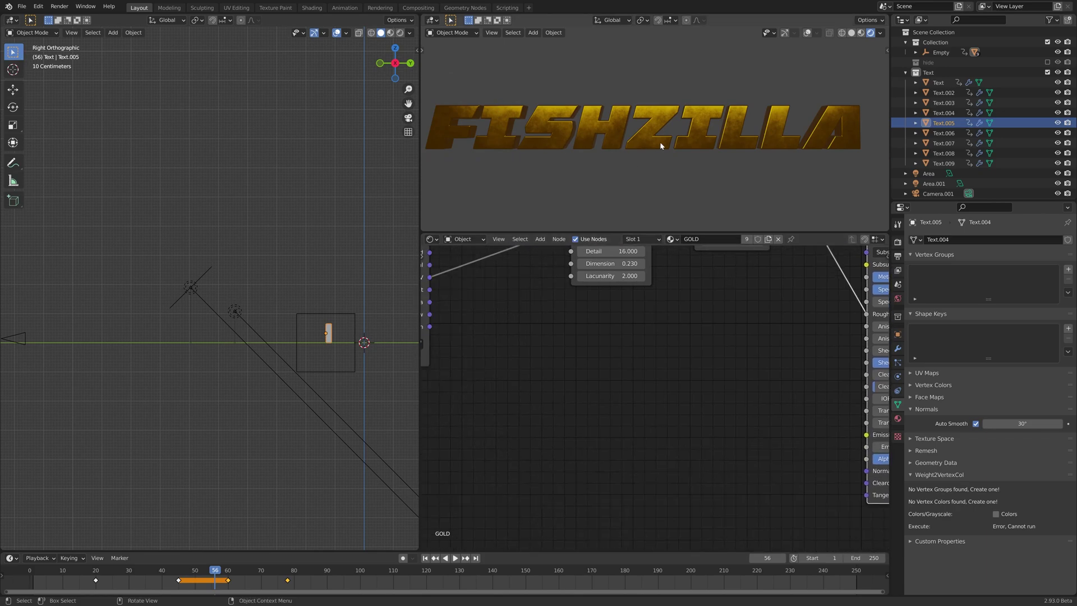
scroll(699, 308, down, 2)
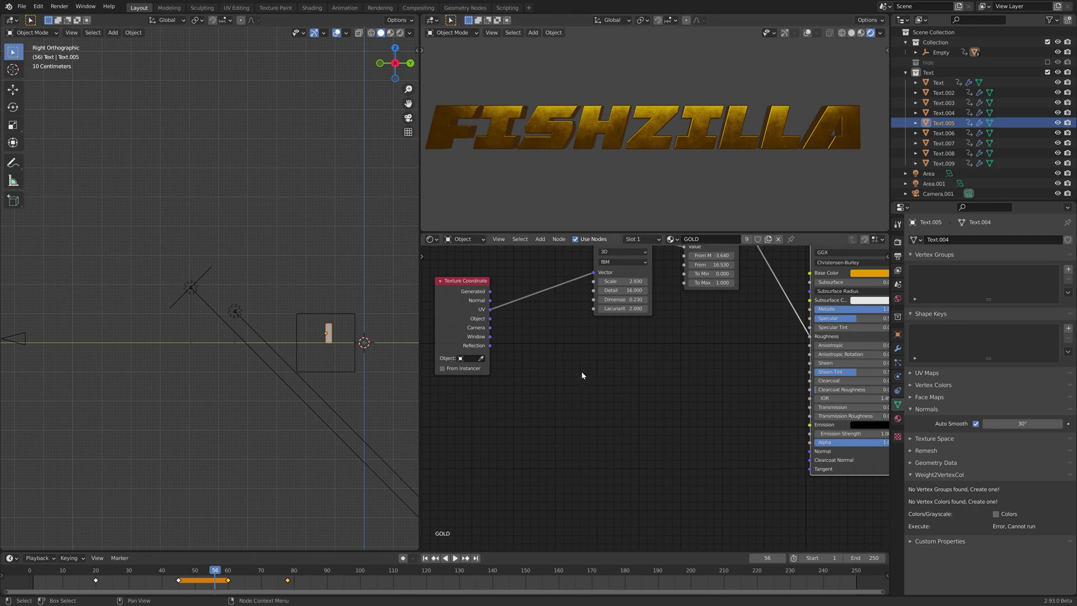
key(shift+a)
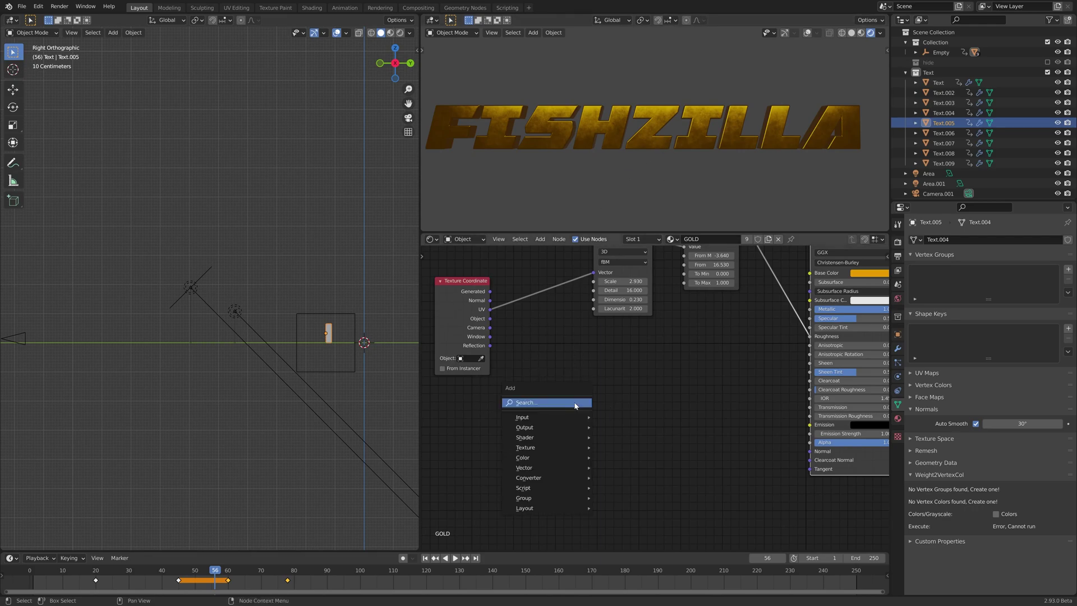
click(574, 403)
text(gem)
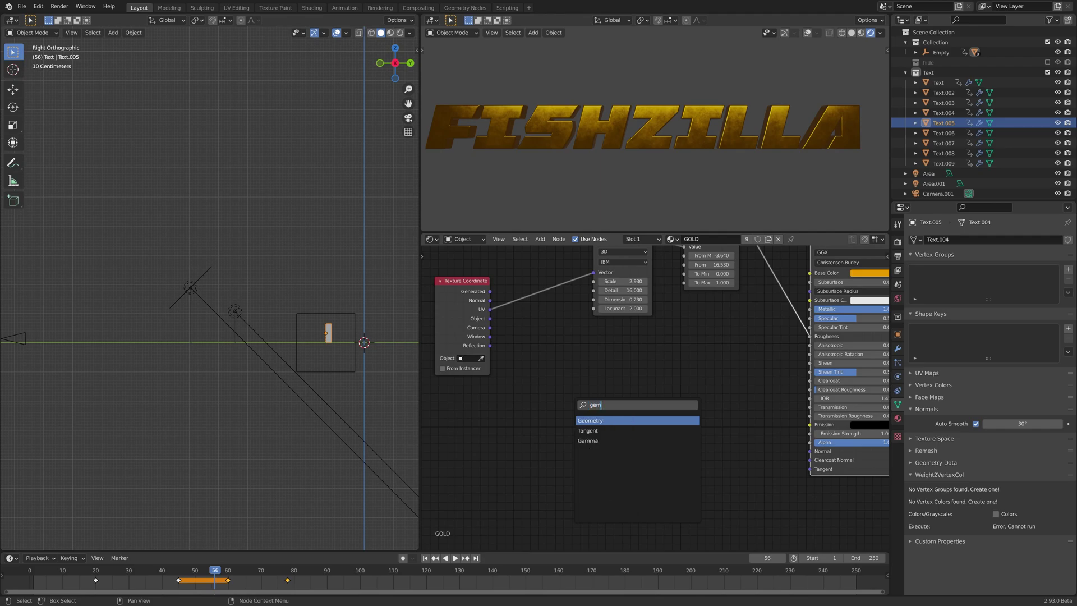
key(Return)
click(590, 478)
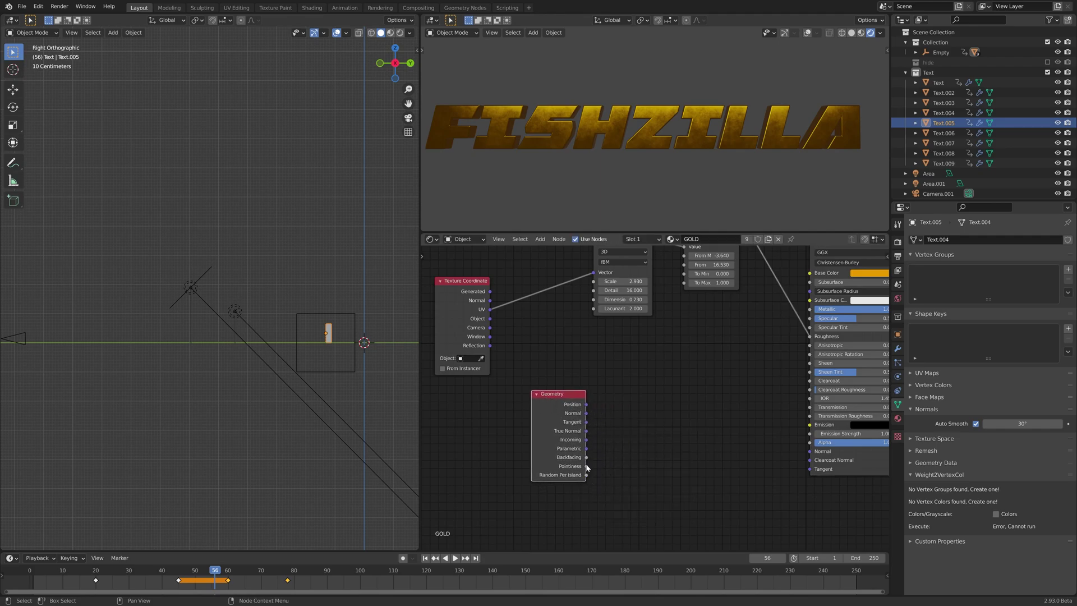
drag(586, 466, 684, 427)
drag(555, 434, 477, 487)
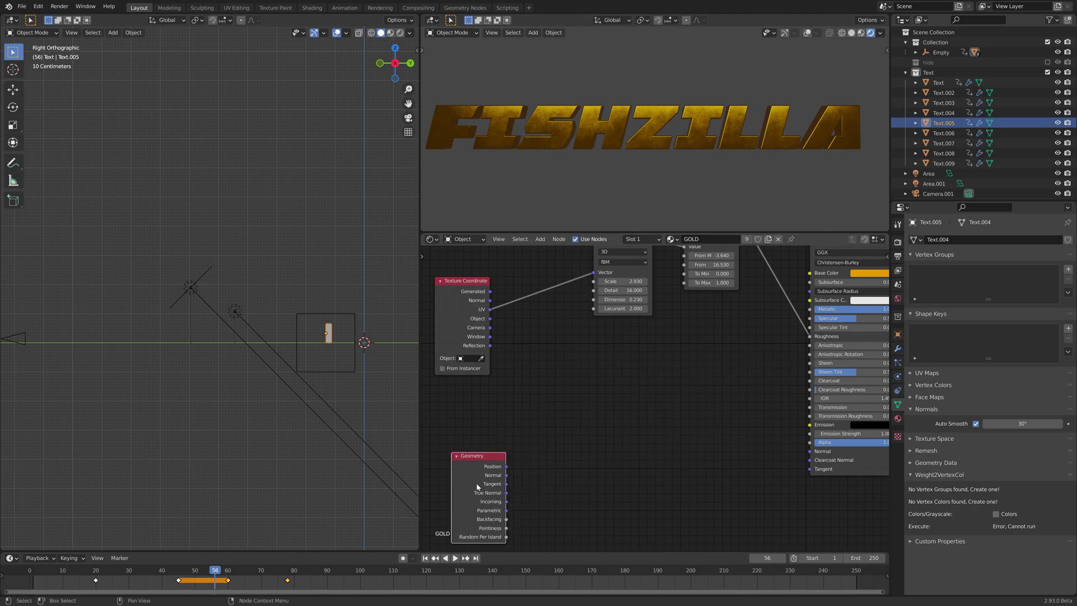
Add a Bevel node to the GOLD material and preview its Normal output on the letters
key(shift+a)
click(632, 399)
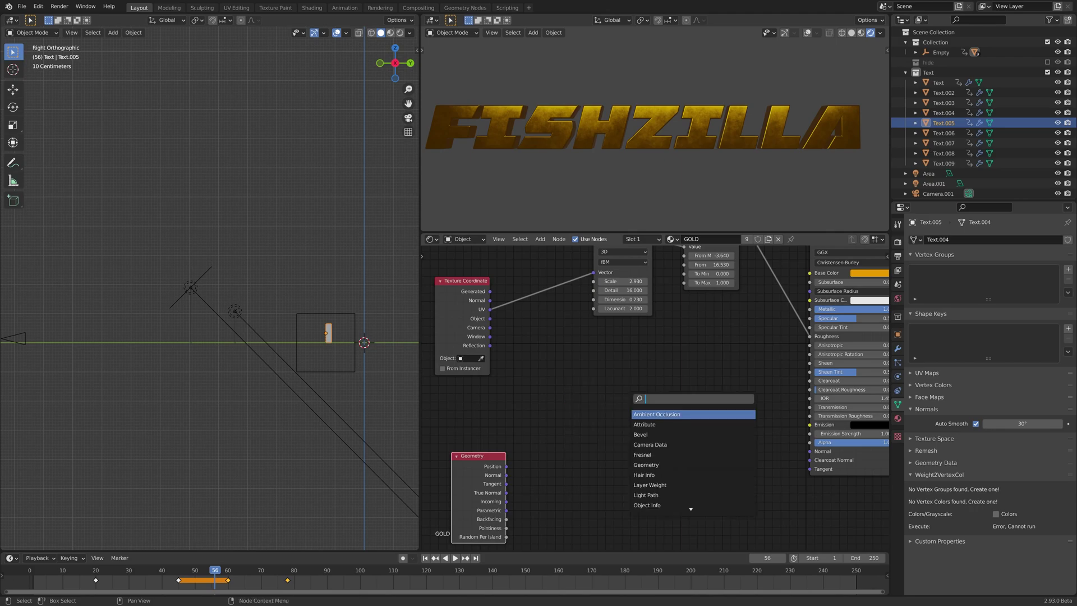
text(bevel)
key(Return)
click(671, 411)
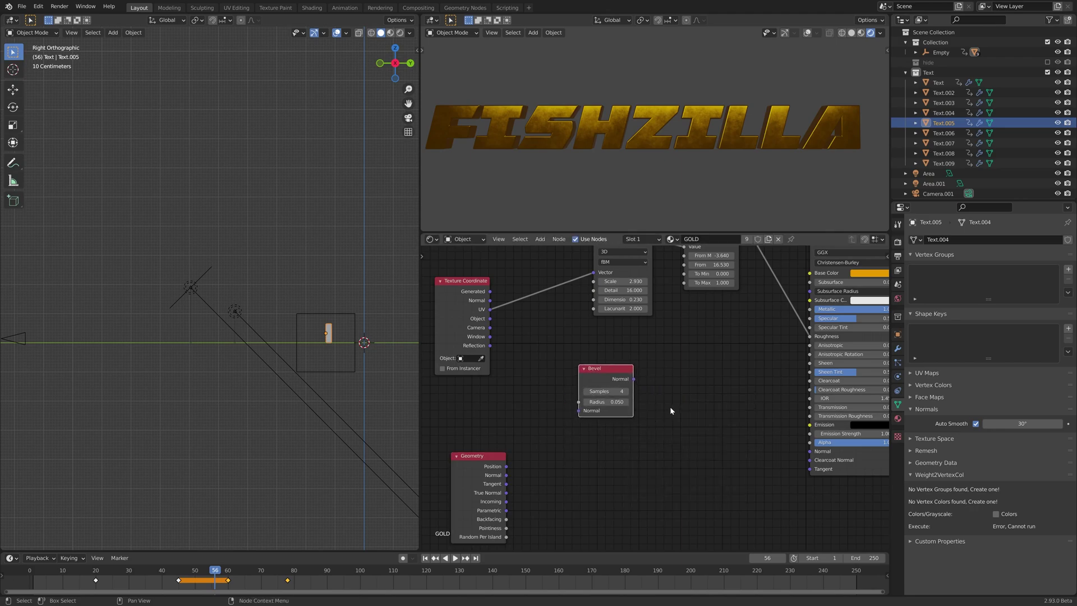
drag(633, 379, 810, 273)
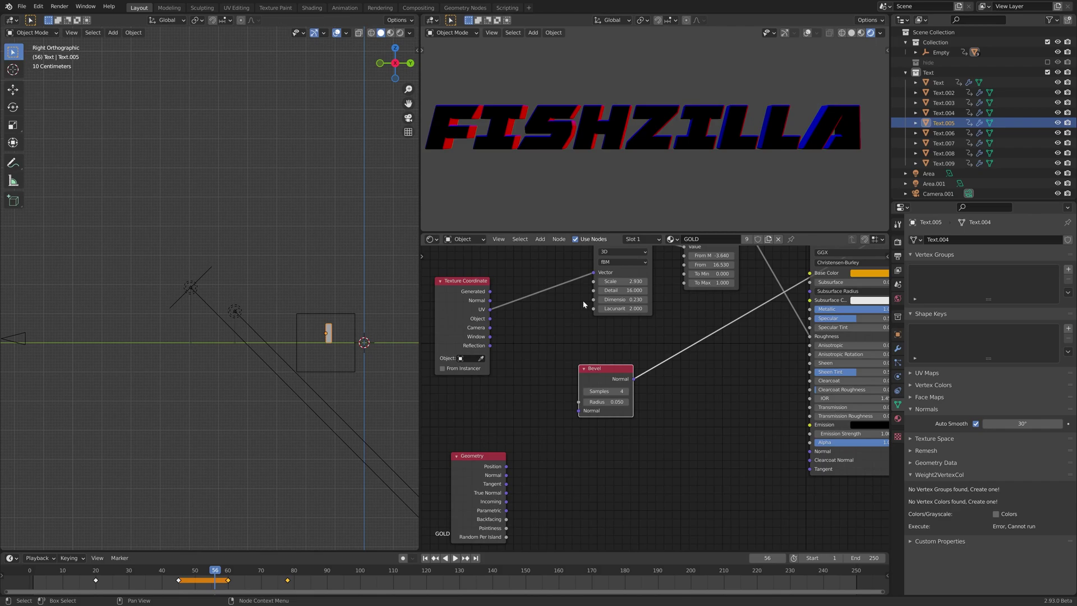
Insert a Vector Math node after the Bevel node and set its operation to Subtract
middle_drag(593, 442, 664, 409)
drag(545, 425, 556, 449)
key(shift+a)
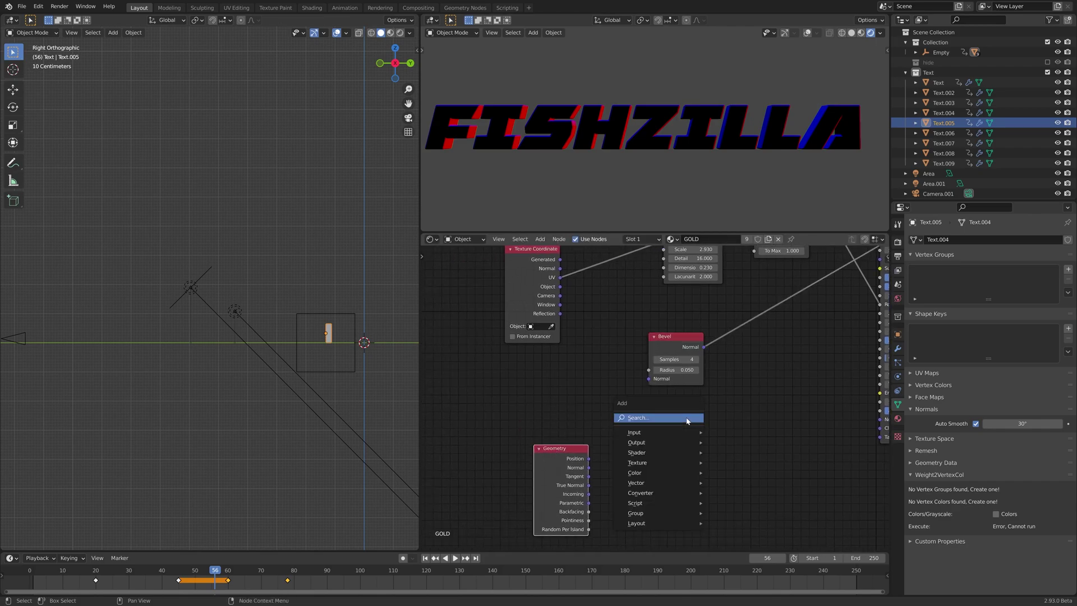
click(688, 420)
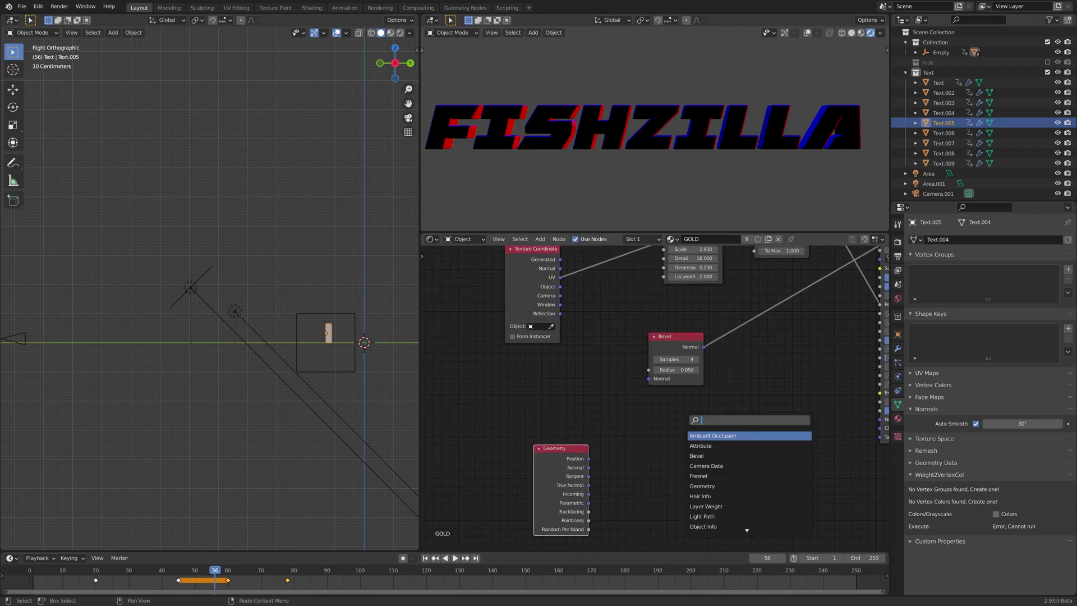
text(math)
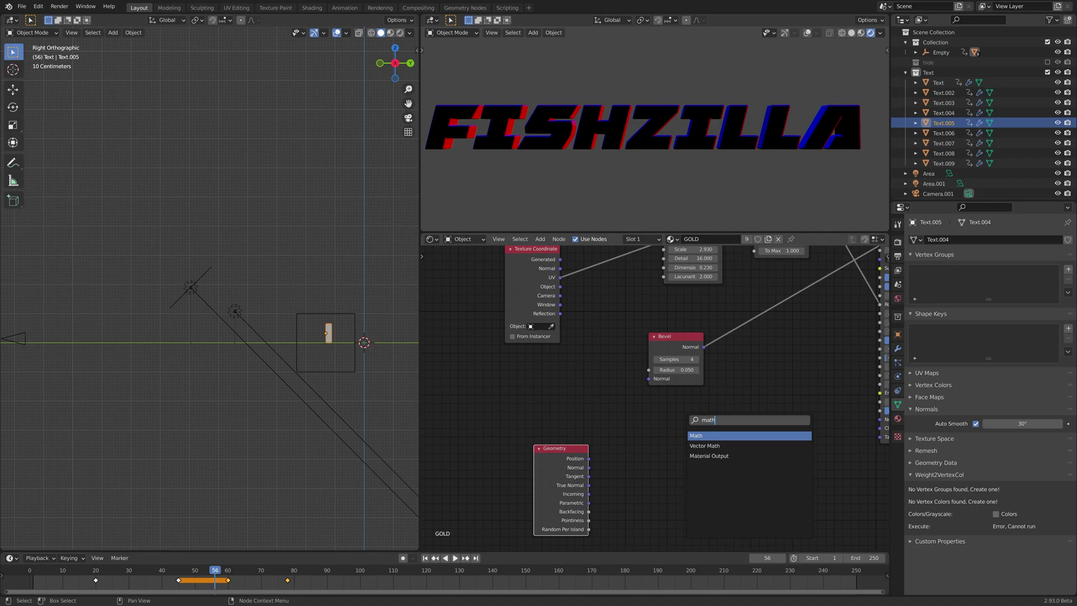
click(705, 446)
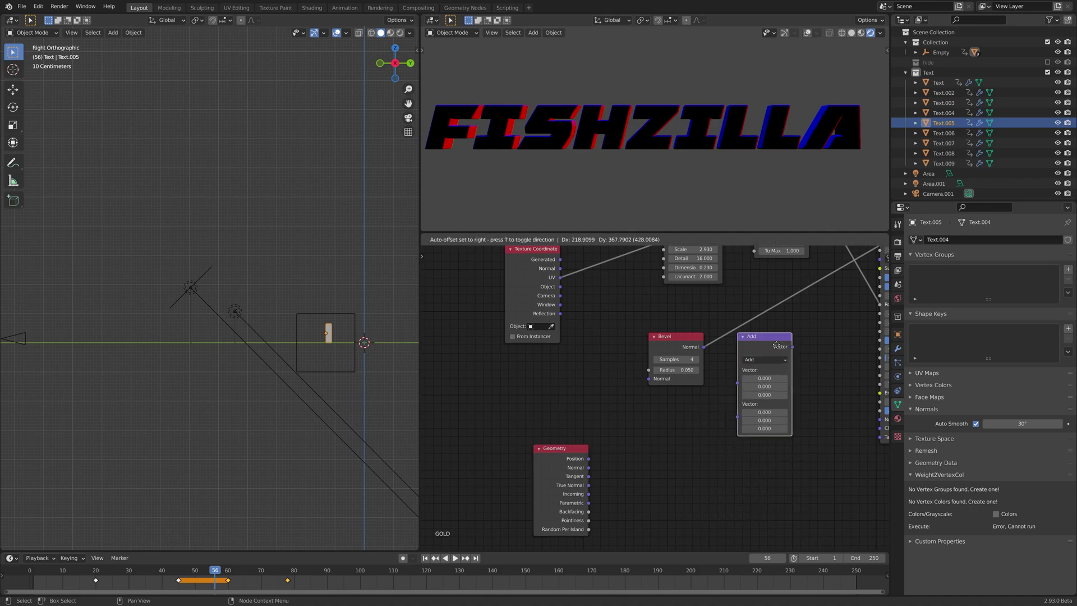
click(761, 335)
click(761, 336)
click(751, 353)
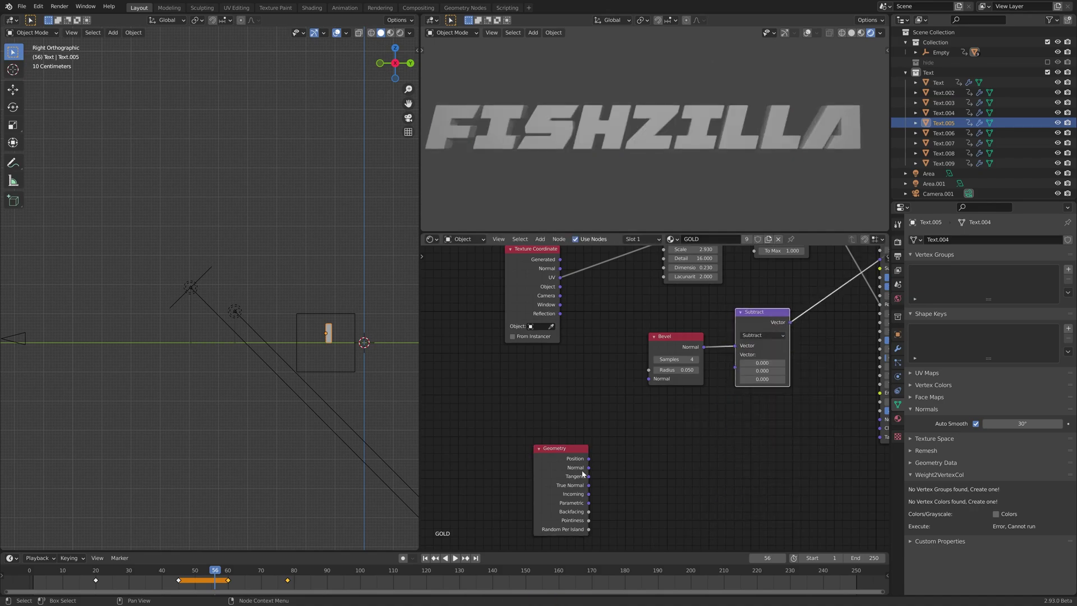
Feed the Geometry node's True Normal into Subtract's second vector and set the Bevel node to 3 samples and a 0.650 radius
drag(588, 468, 735, 354)
middle_drag(703, 185, 717, 144)
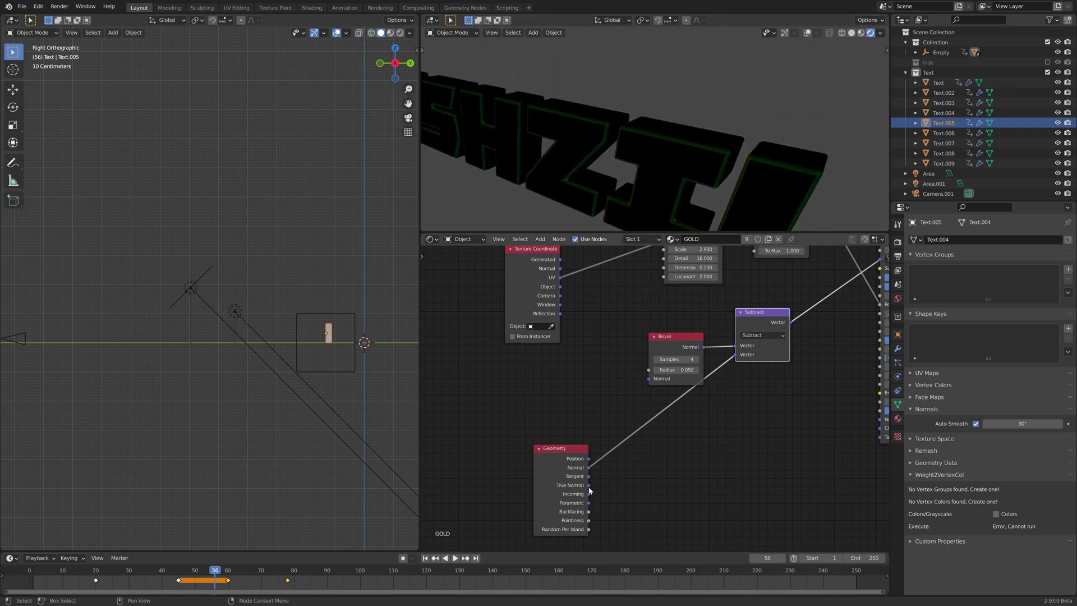
drag(589, 485, 737, 358)
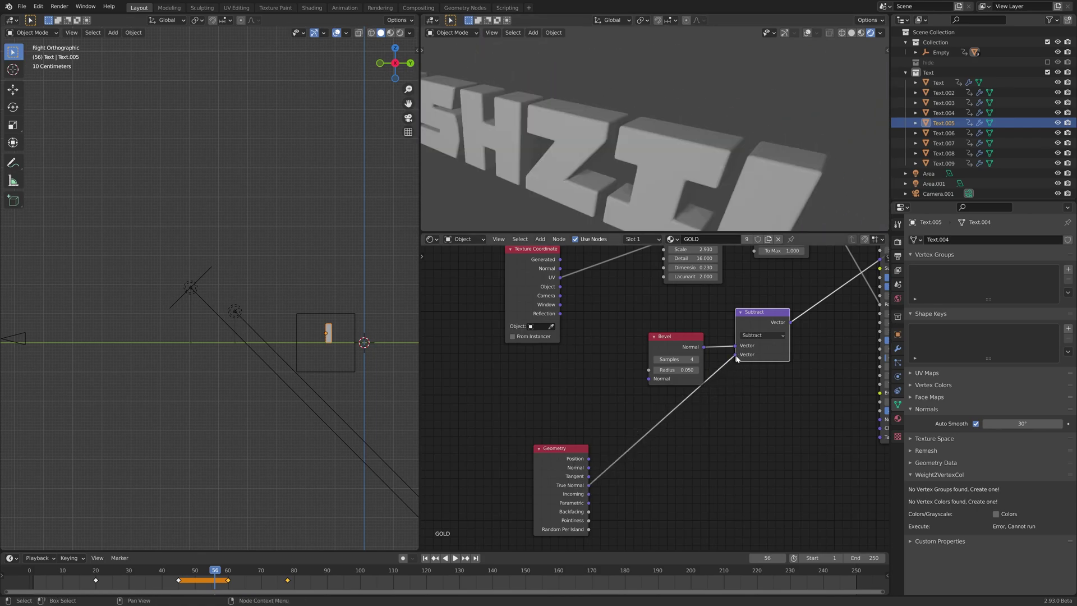
middle_drag(598, 180, 708, 213)
drag(689, 381, 610, 362)
click(607, 352)
Shift the Subtract node back and insert a ColorRamp on its output
middle_drag(785, 327, 601, 362)
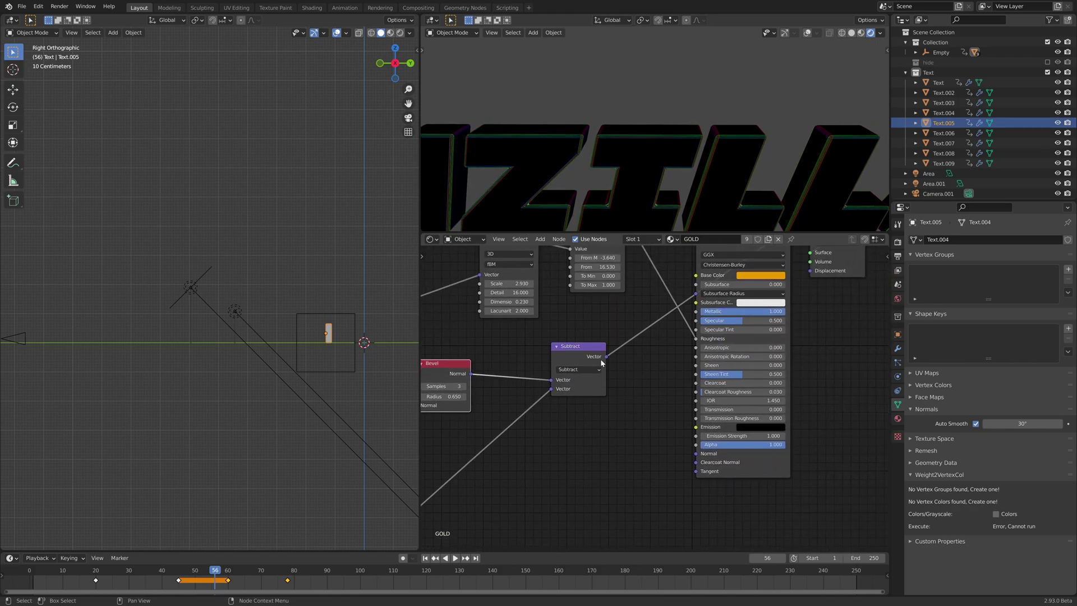
drag(601, 362, 539, 391)
click(565, 448)
key(shift+a)
click(565, 447)
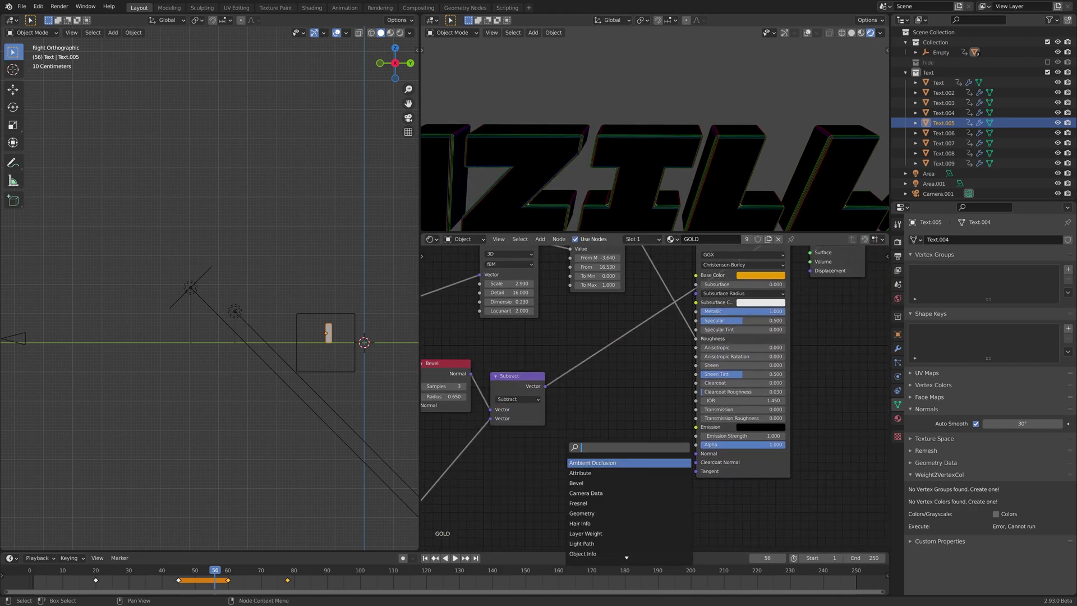
text(color ramp)
key(Return)
click(631, 381)
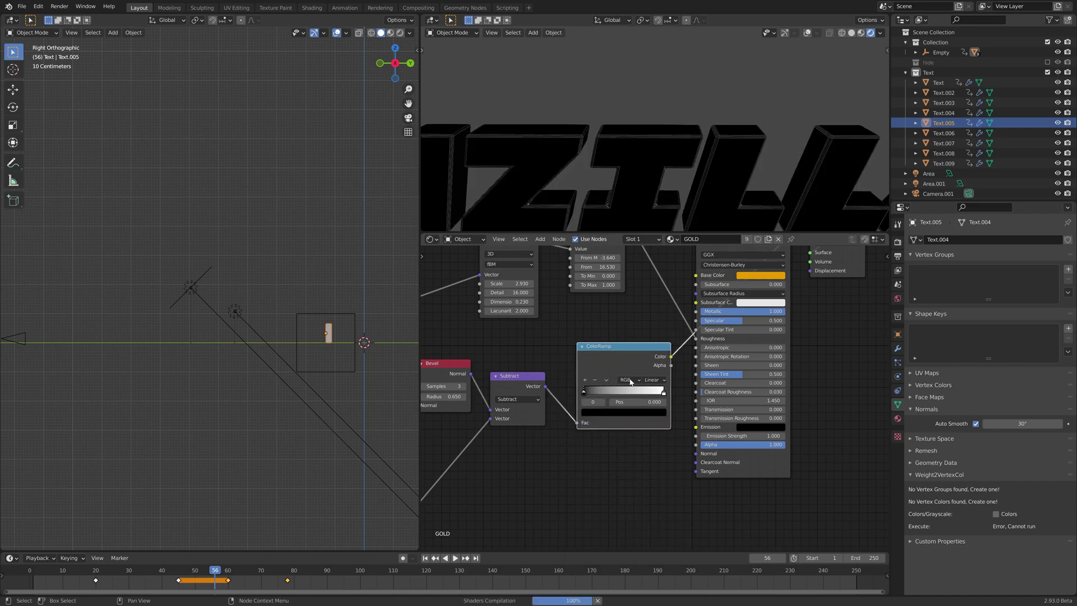
Refine the edge mask with a Bevel radius of 1.150 and the ColorRamp's white stop at 0.098
drag(664, 392, 591, 392)
scroll(663, 104, down, 5)
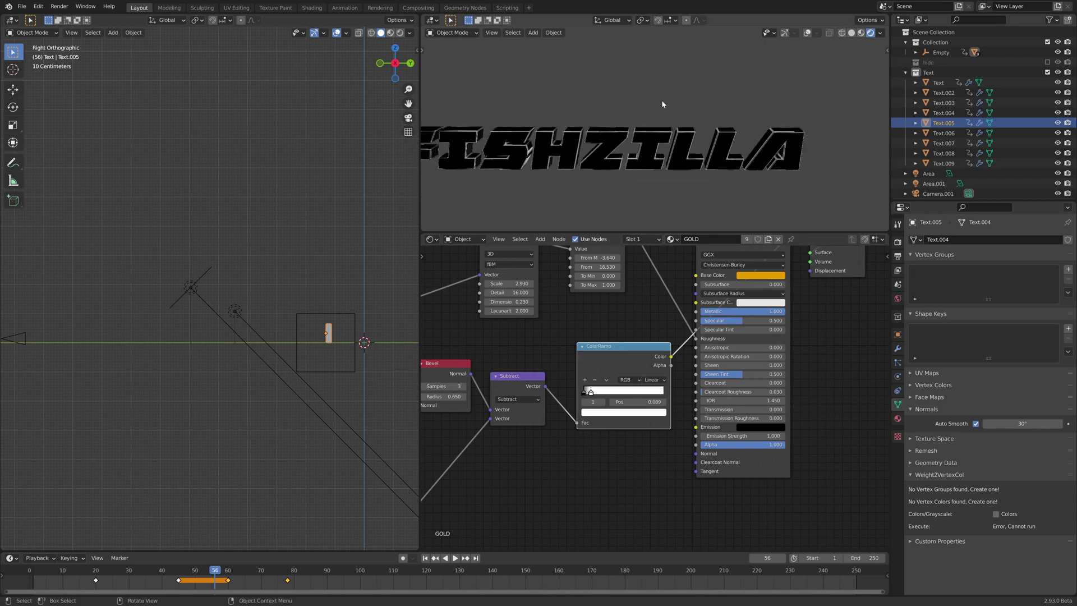
middle_drag(663, 105, 624, 244)
key(Home)
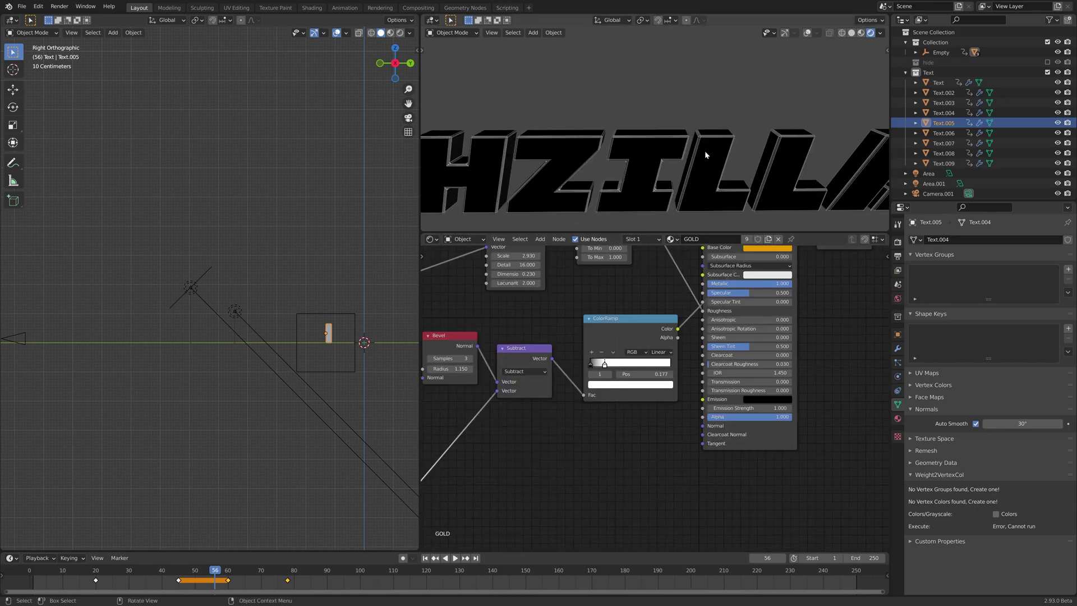
middle_drag(678, 159, 703, 163)
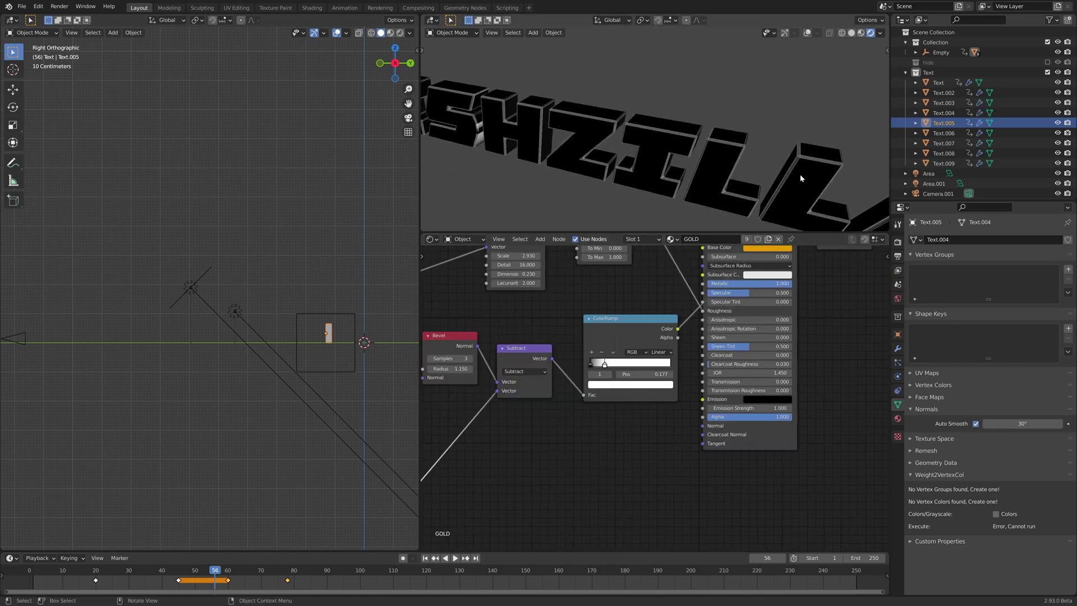
middle_drag(800, 179, 751, 191)
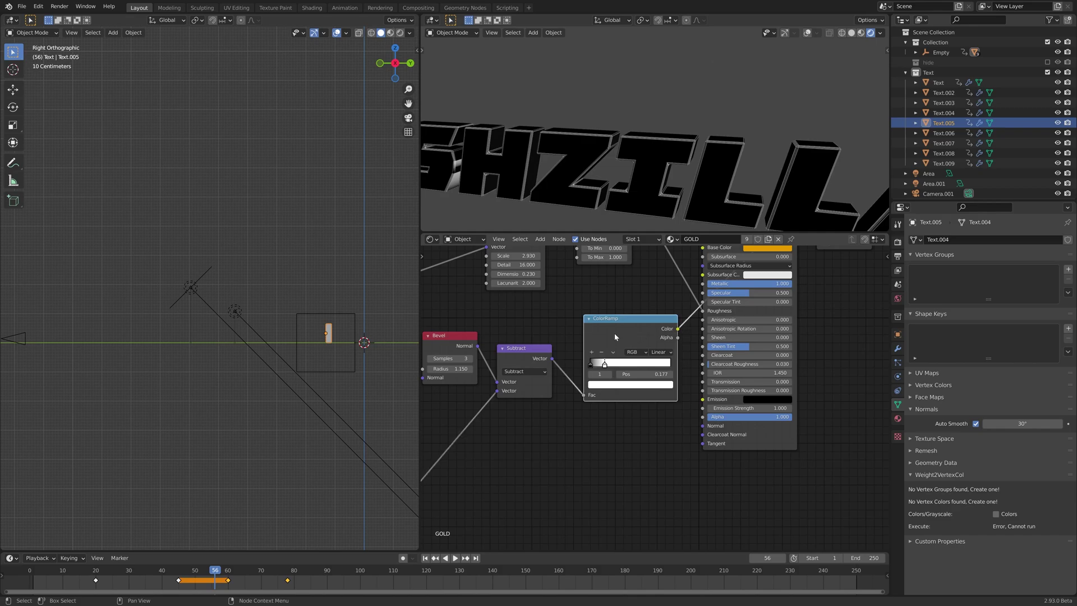
mouse_move(615, 334)
mouse_down()
mouse_move(605, 326)
mouse_move(590, 359)
mouse_up()
Move the edge-mask nodes back and insert a Math node set to Multiply after the ColorRamp
middle_drag(653, 372, 797, 347)
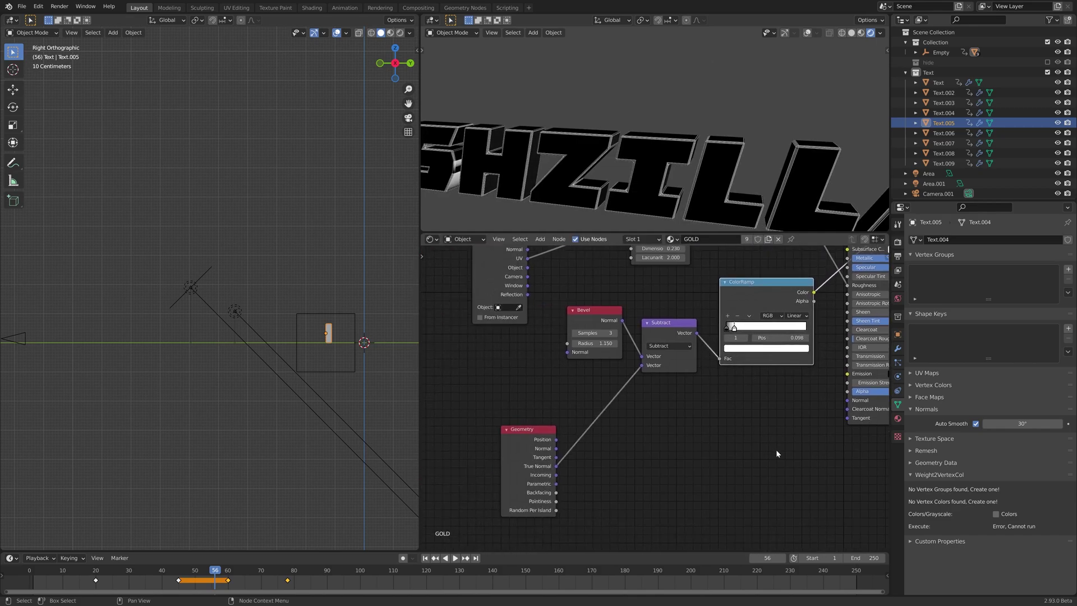
drag(755, 300, 683, 336)
key(shift+a)
text(add)
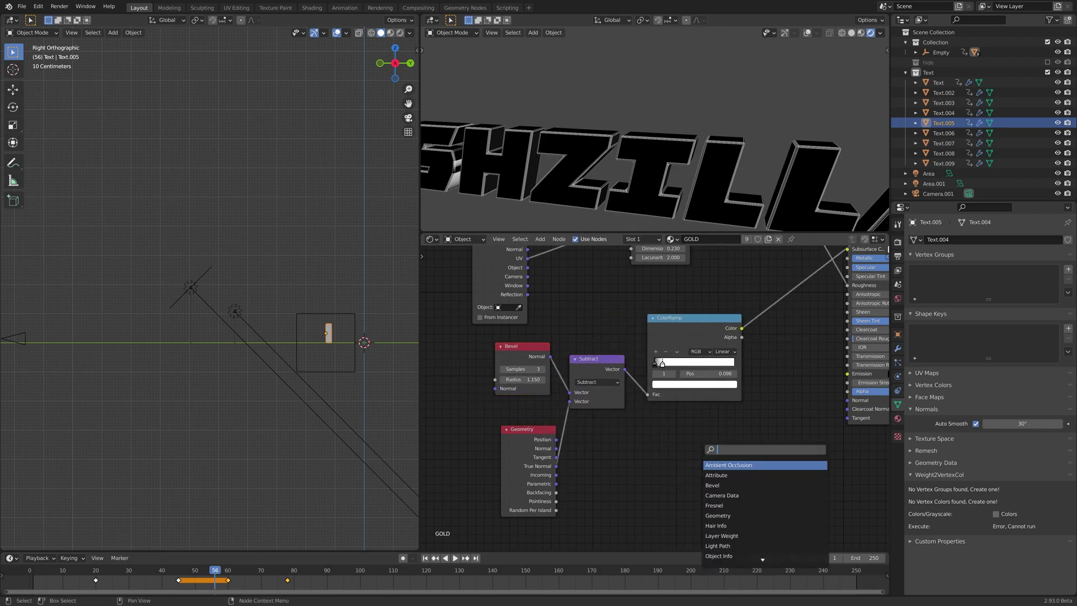
key(Return)
click(814, 287)
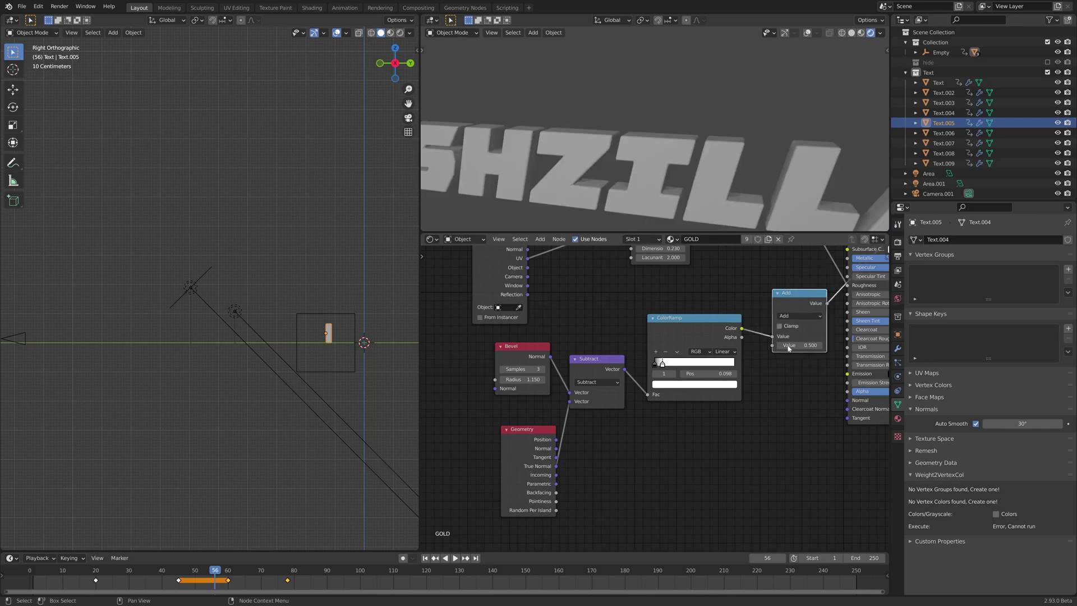
click(800, 316)
click(579, 359)
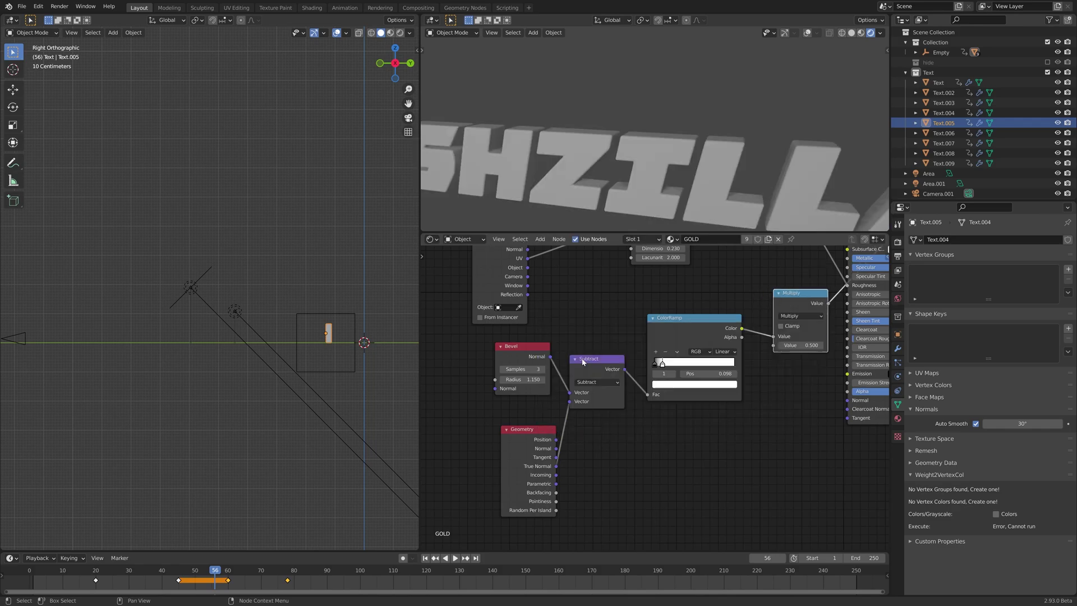
Add a Noise Texture, connect its Fac to Multiply's second value, and preview the noise on the letters
key(shift+a)
click(654, 450)
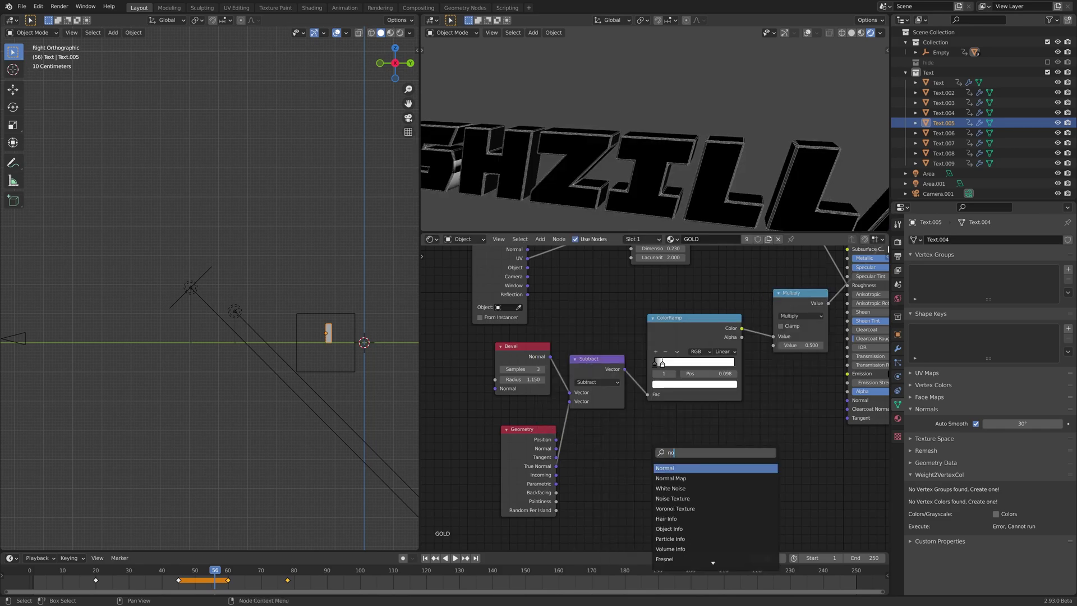
text(noise)
key(Return)
click(663, 463)
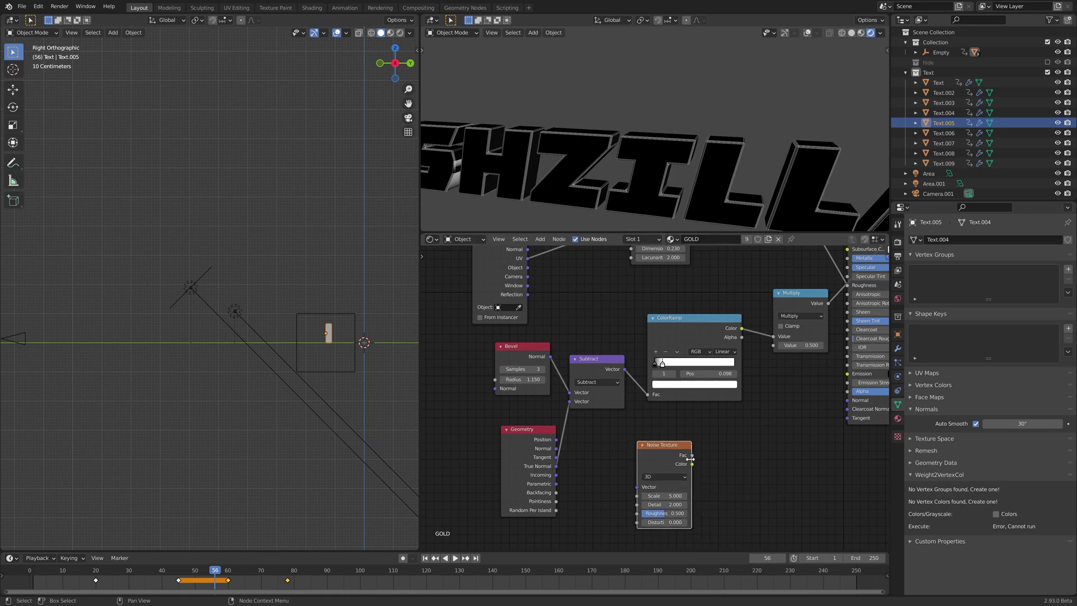
drag(693, 457, 777, 347)
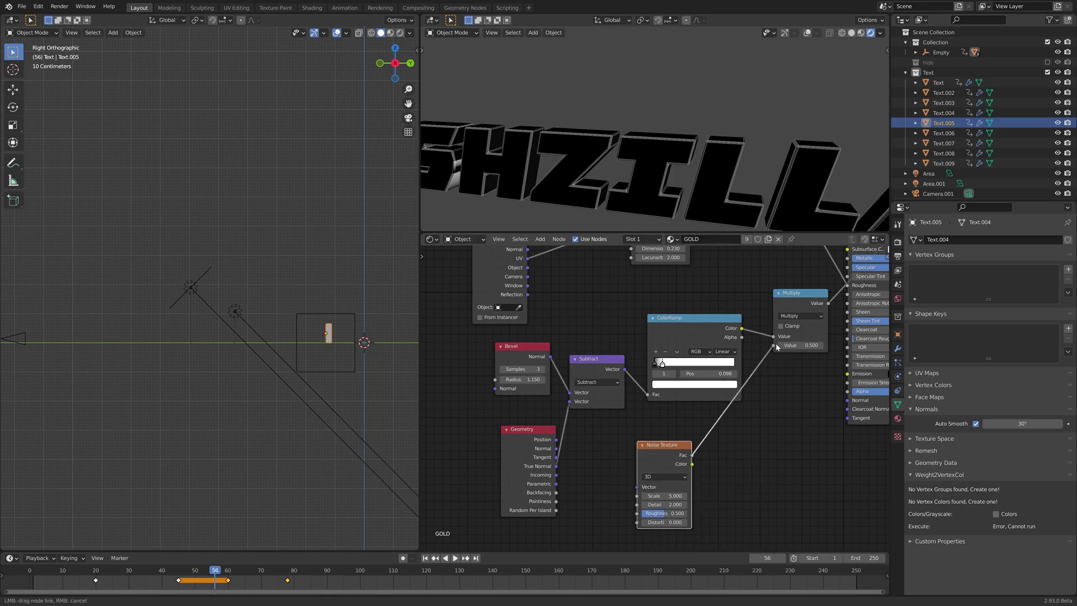
ctrl+shift+click(663, 461)
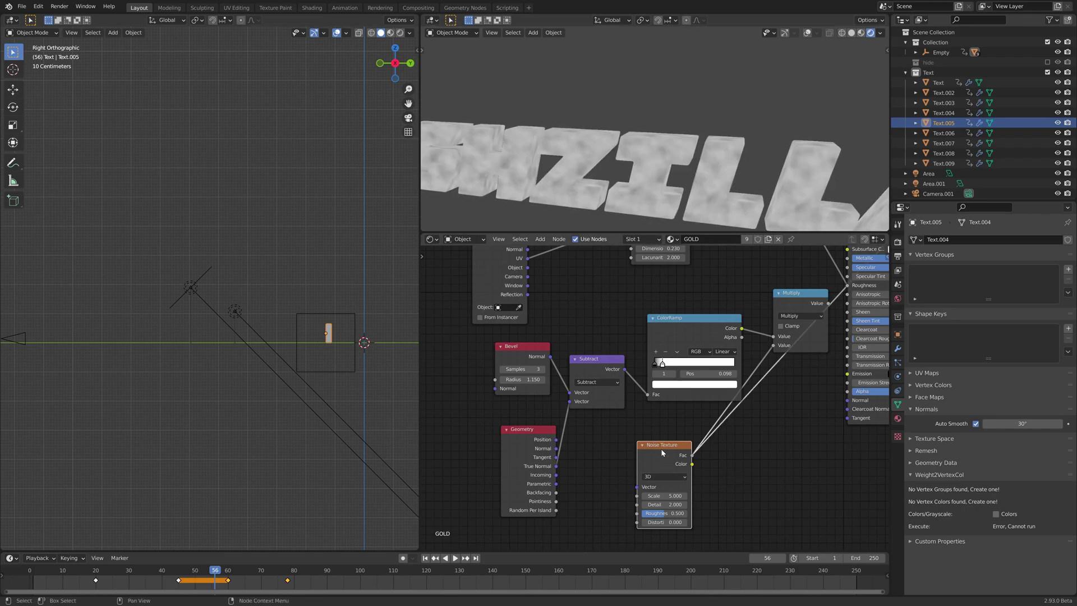
Duplicate the ColorRamp onto the Noise Texture's preview link, raising its black stop and setting its white stop to 0.874
middle_drag(772, 379, 710, 294)
middle_drag(610, 284, 600, 343)
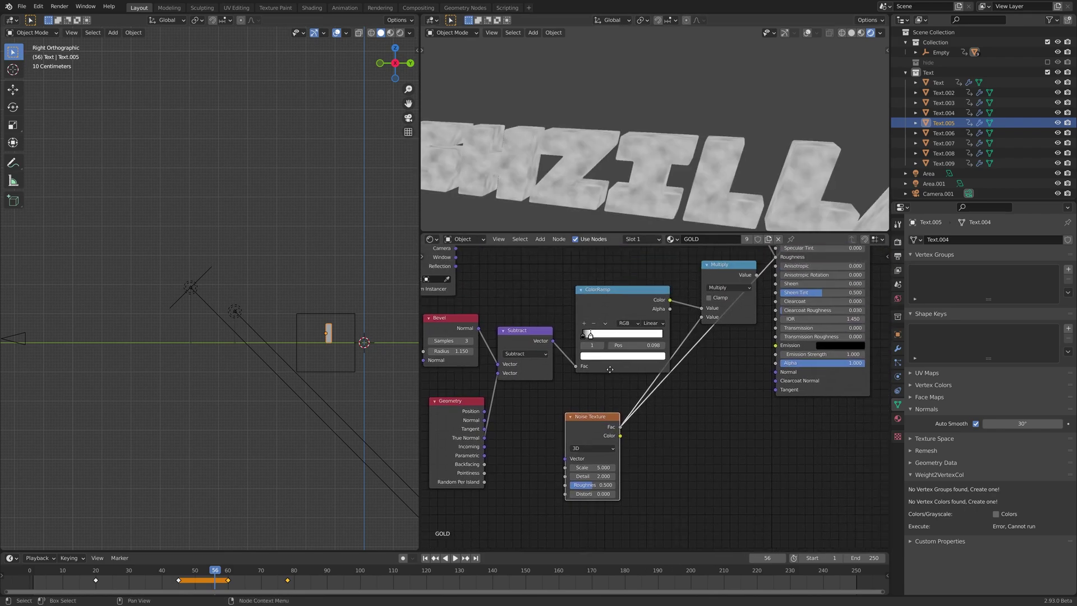
key(shift+d)
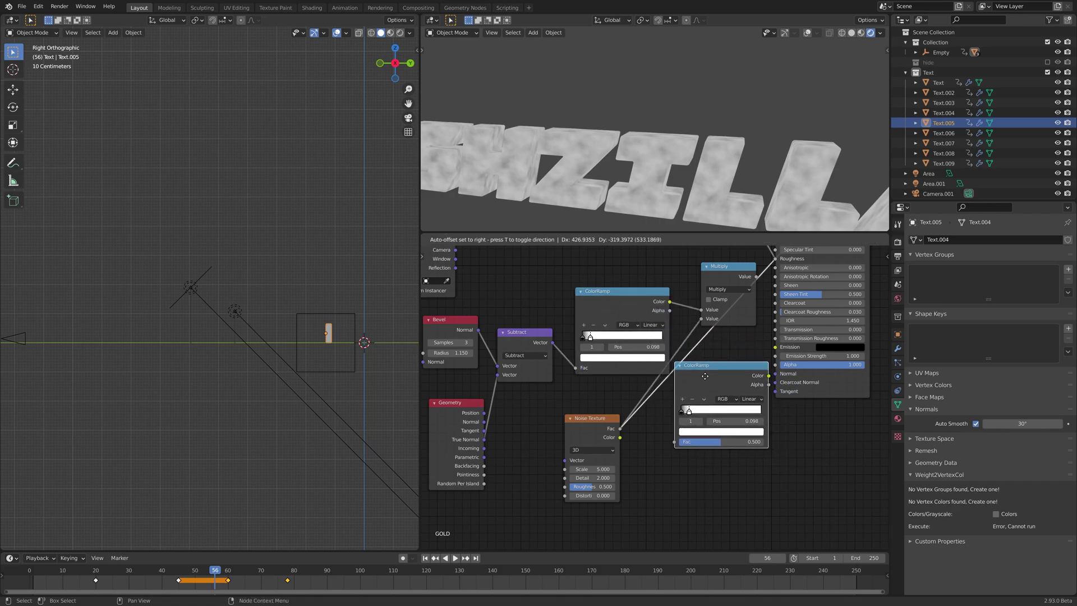
click(702, 375)
drag(685, 412, 750, 412)
Map the Noise Texture with the Texture Coordinate's UV output at scale 12.700, and preview the Multiply node's result
middle_drag(525, 317, 596, 307)
scroll(644, 333, down, 3)
drag(567, 277, 677, 458)
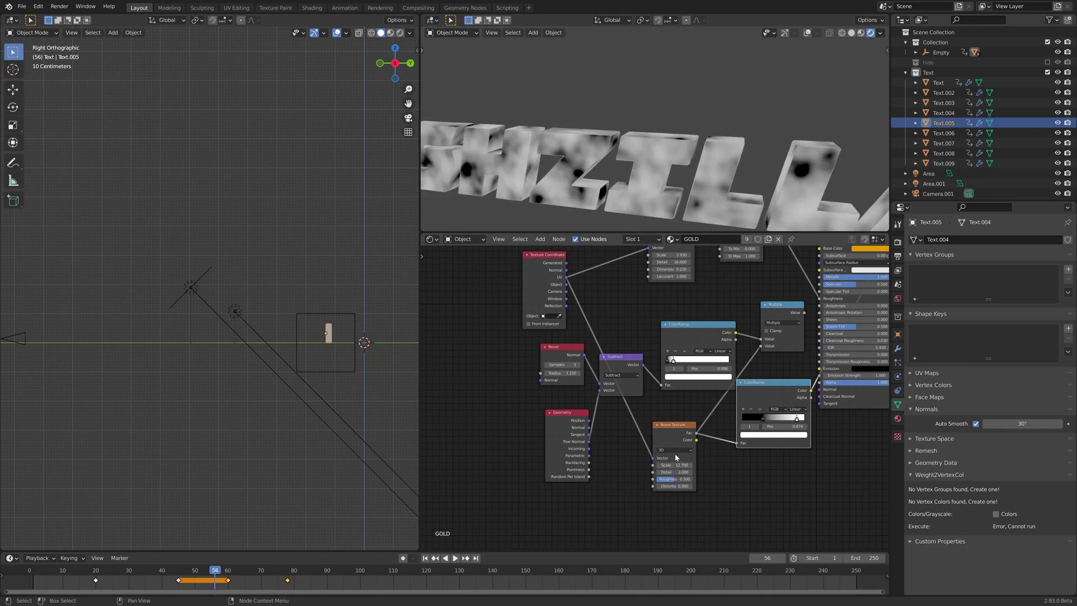
middle_drag(791, 377, 676, 397)
ctrl+shift+click(670, 336)
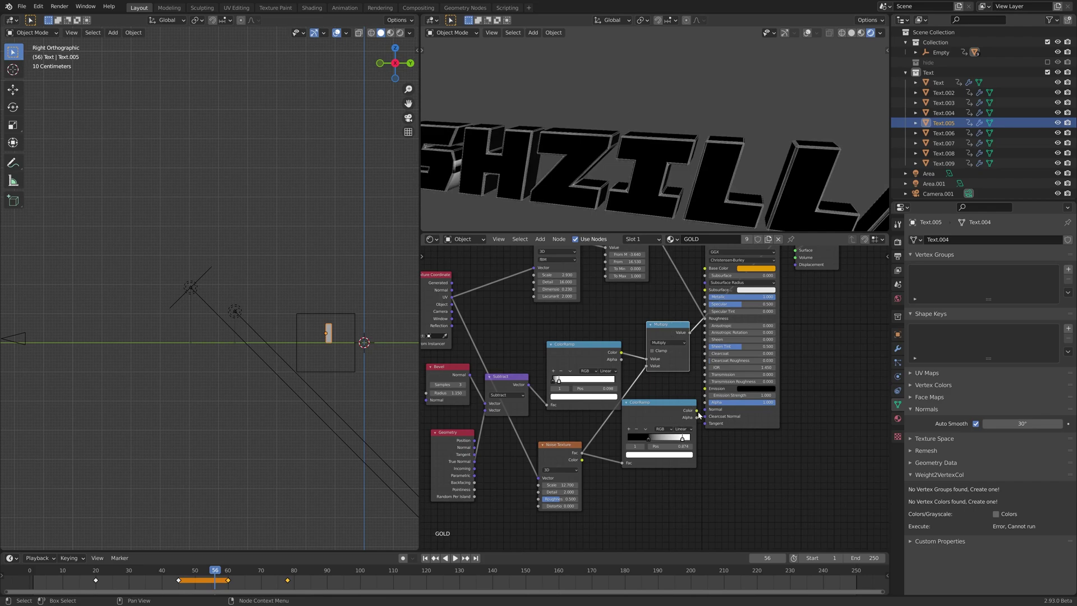
Connect the noise ColorRamp's Color to Multiply's second value, push its white stop further out, and set the Noise Texture scale to 18.300
drag(698, 415, 687, 399)
drag(646, 370, 647, 366)
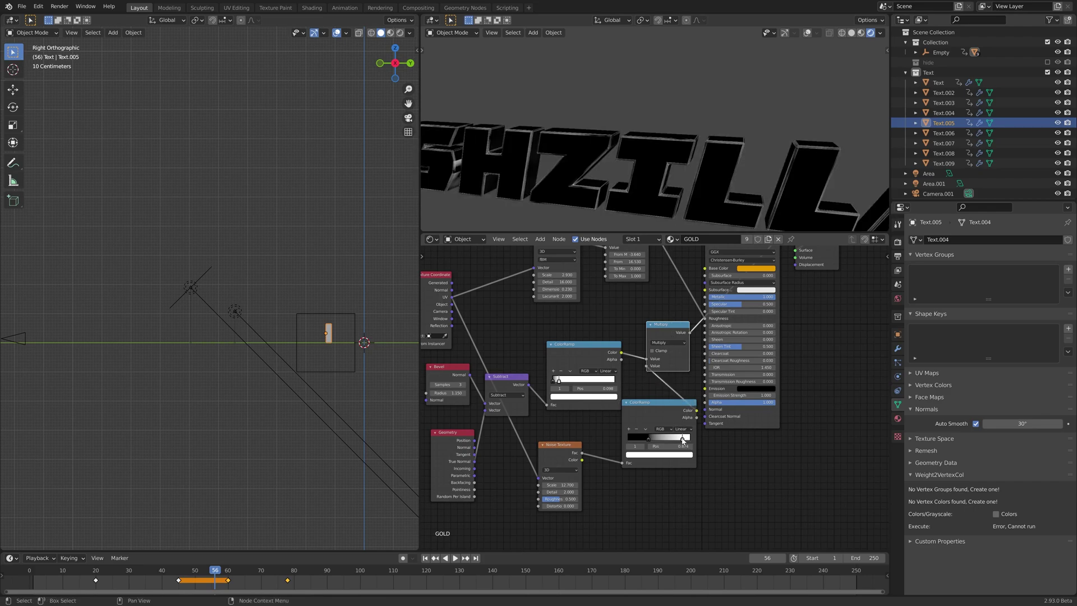
drag(682, 437, 685, 439)
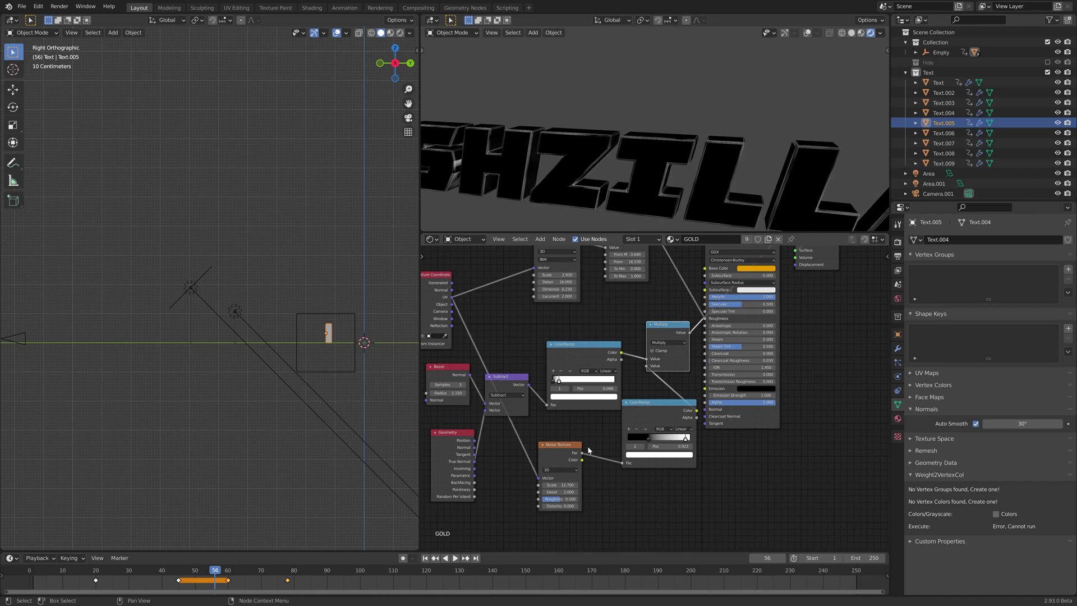
mouse_move(562, 485)
mouse_down()
mouse_move(596, 485)
mouse_move(550, 485)
mouse_up()
Reposition the gold Principled BSDF and send its shader to the Material Output in place of the mask preview
middle_drag(663, 356, 769, 284)
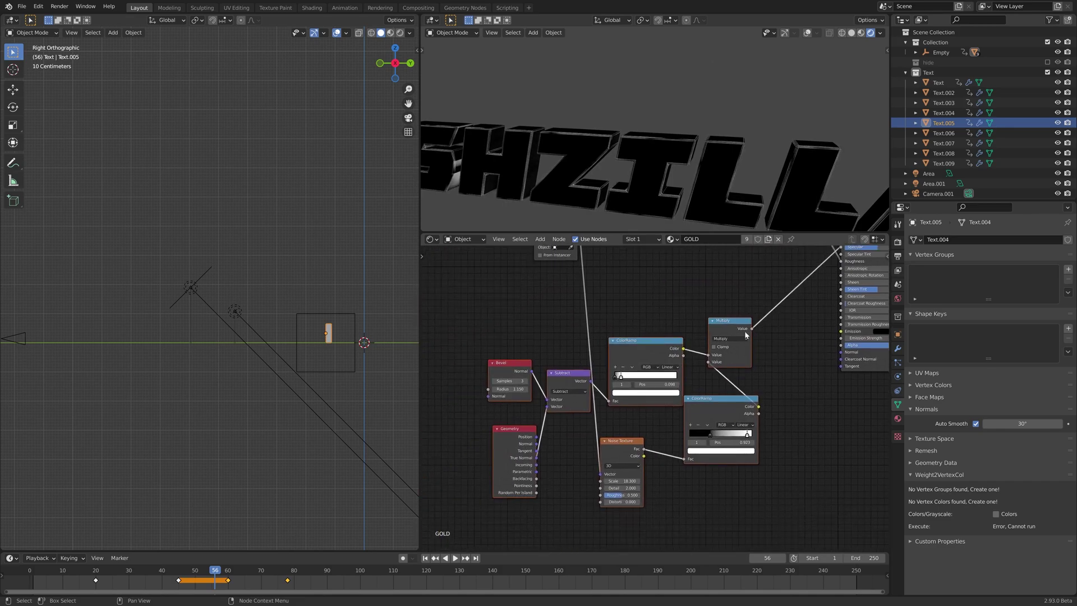
middle_drag(700, 310, 701, 362)
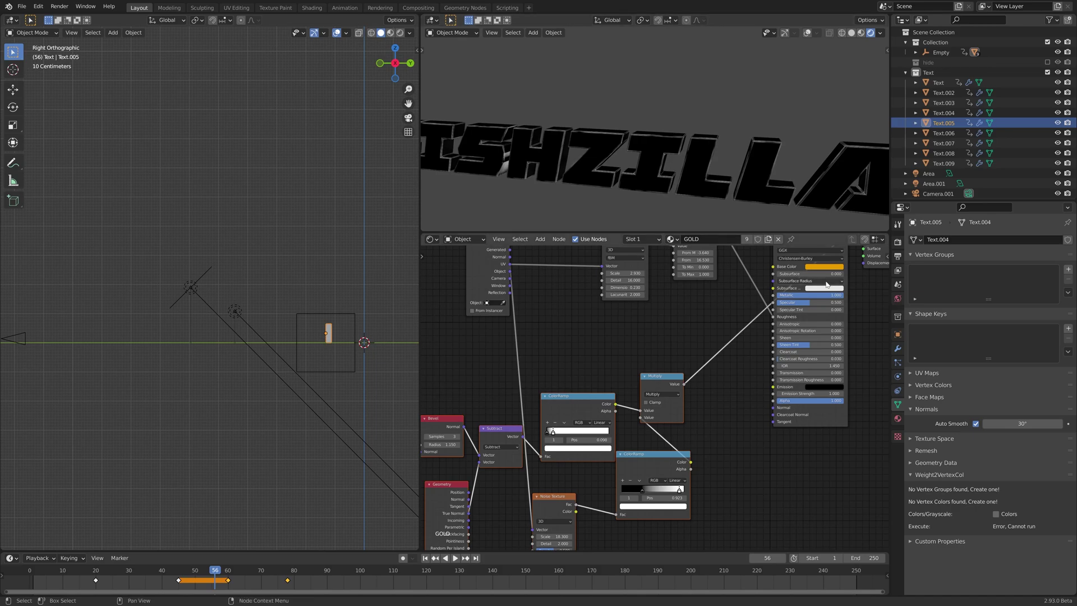
middle_drag(817, 248, 707, 333)
drag(700, 328, 665, 274)
ctrl+shift+click(664, 274)
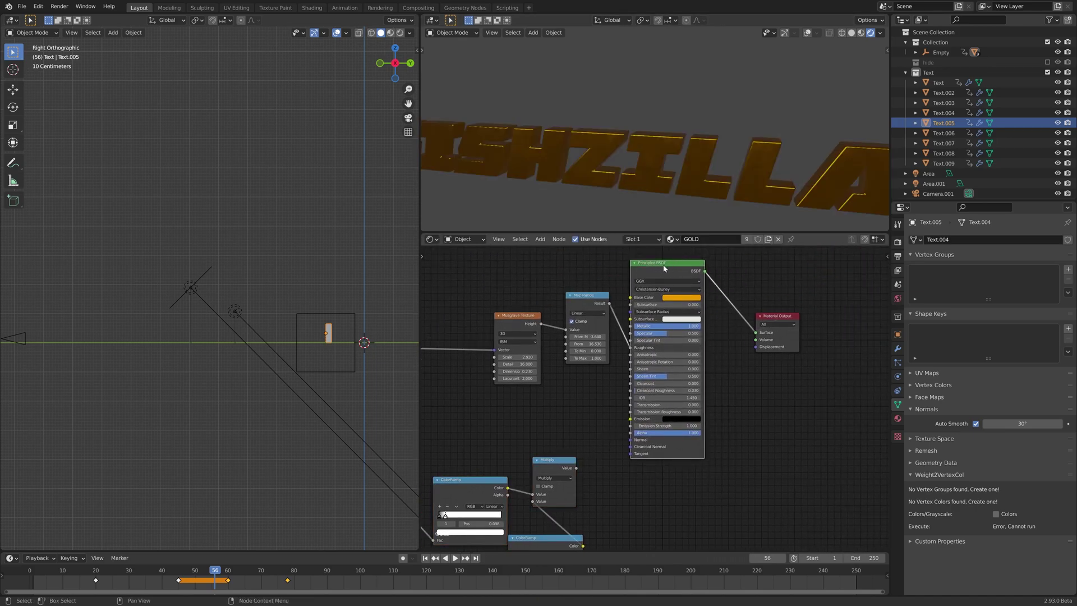
Duplicate the Principled BSDF, place the copy below, and change its base color to a pale, nearly white metal tone
key(shift+d)
click(753, 407)
click(768, 440)
mouse_move(807, 379)
mouse_down()
mouse_move(807, 364)
mouse_move(777, 367)
mouse_move(806, 350)
mouse_up()
middle_drag(798, 406, 767, 311)
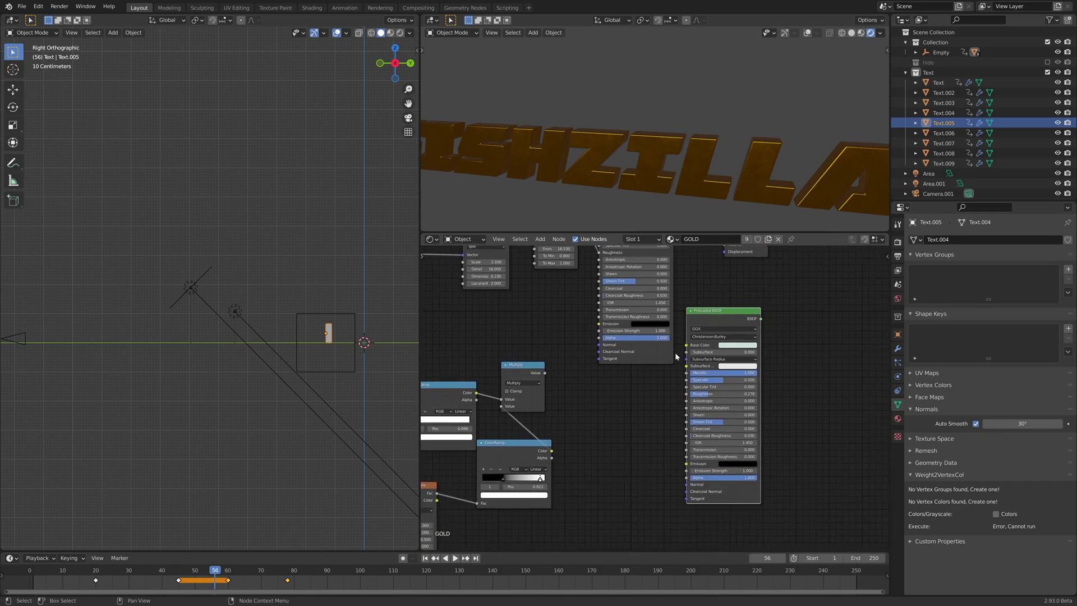
Add a Mix Shader node and insert it between the gold Principled BSDF and the Material Output
key(shift+a)
click(813, 322)
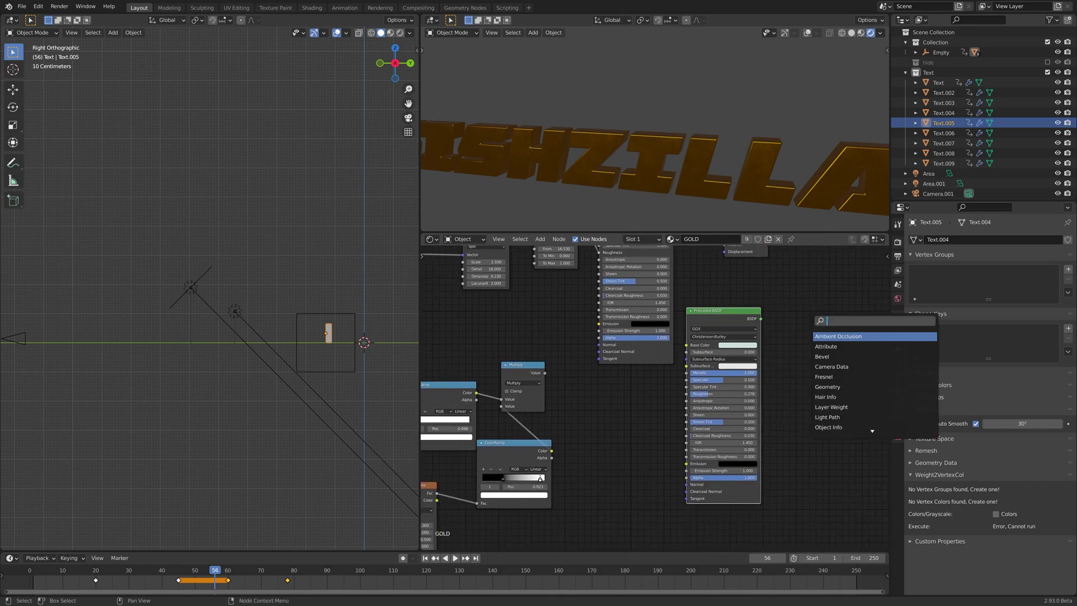
text(mix)
click(839, 346)
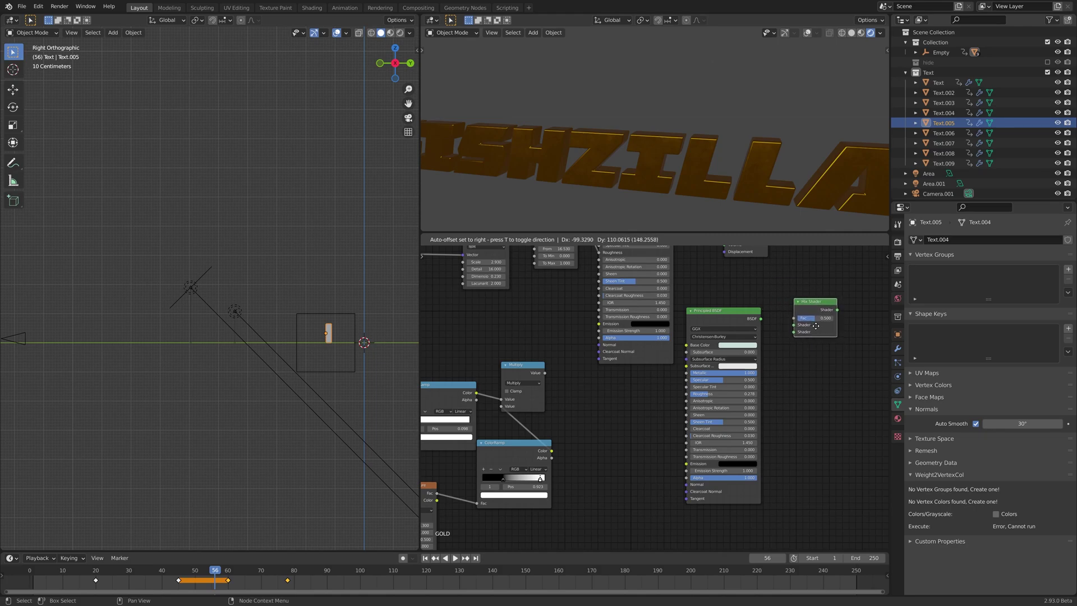
click(820, 320)
middle_drag(820, 321, 798, 386)
drag(798, 365, 687, 273)
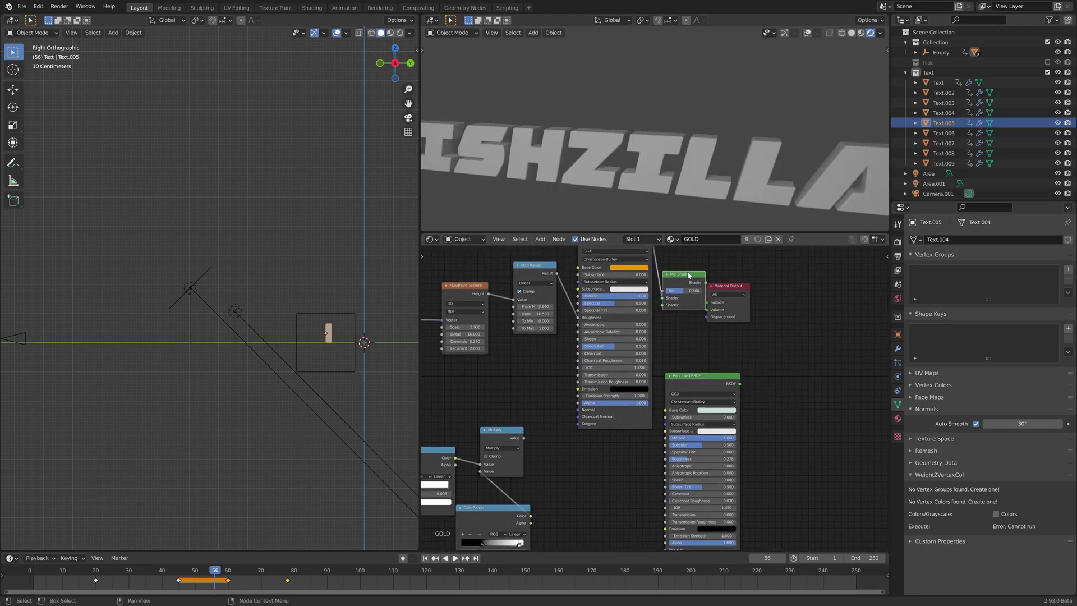
Connect the pale Principled BSDF to the Mix Shader's second shader input and the Multiply value to its Fac
drag(740, 383, 678, 305)
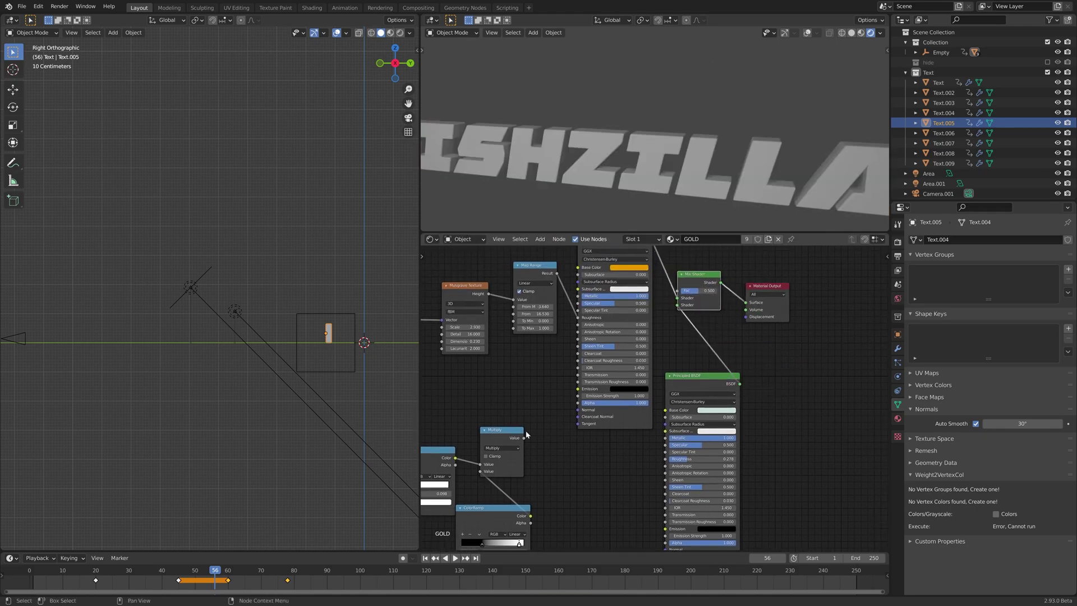
drag(524, 438, 681, 293)
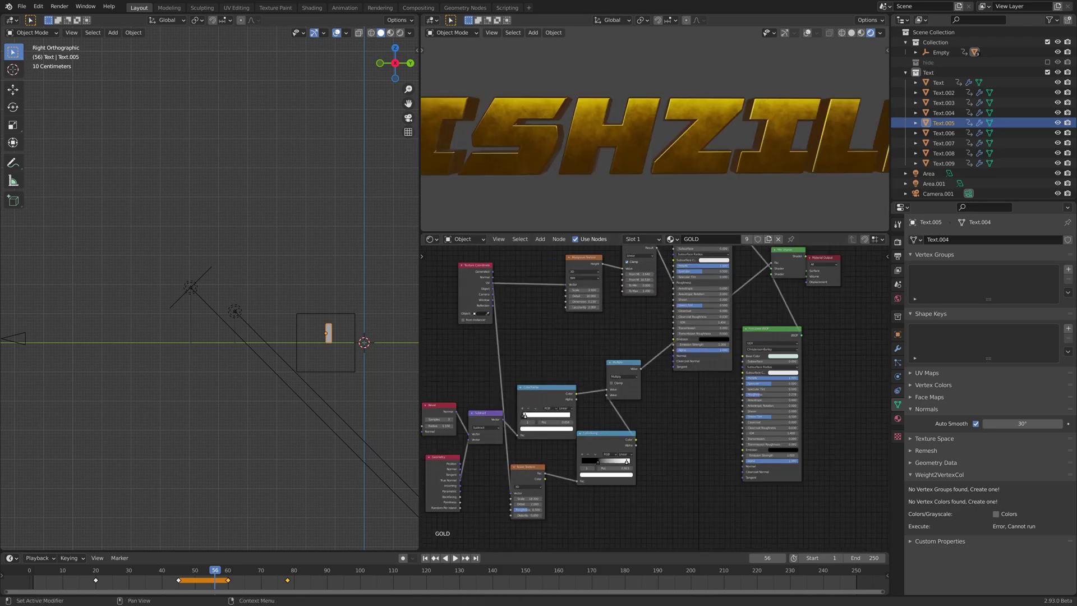
middle_drag(682, 115, 702, 129)
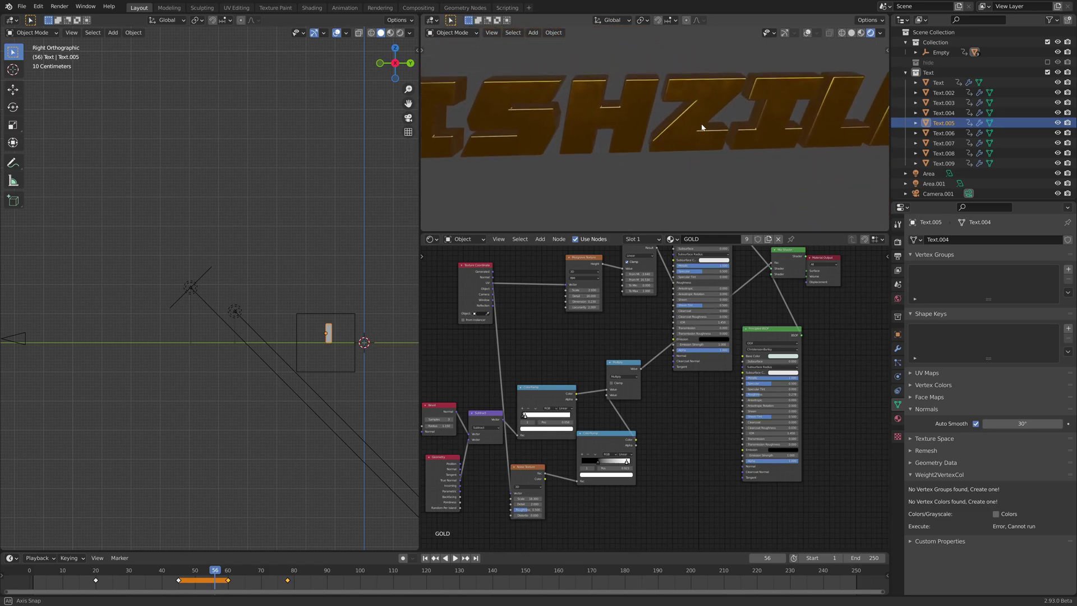
Duplicate the Subtract vector math node, place it after the original, and set the copy's operation to Length
click(481, 422)
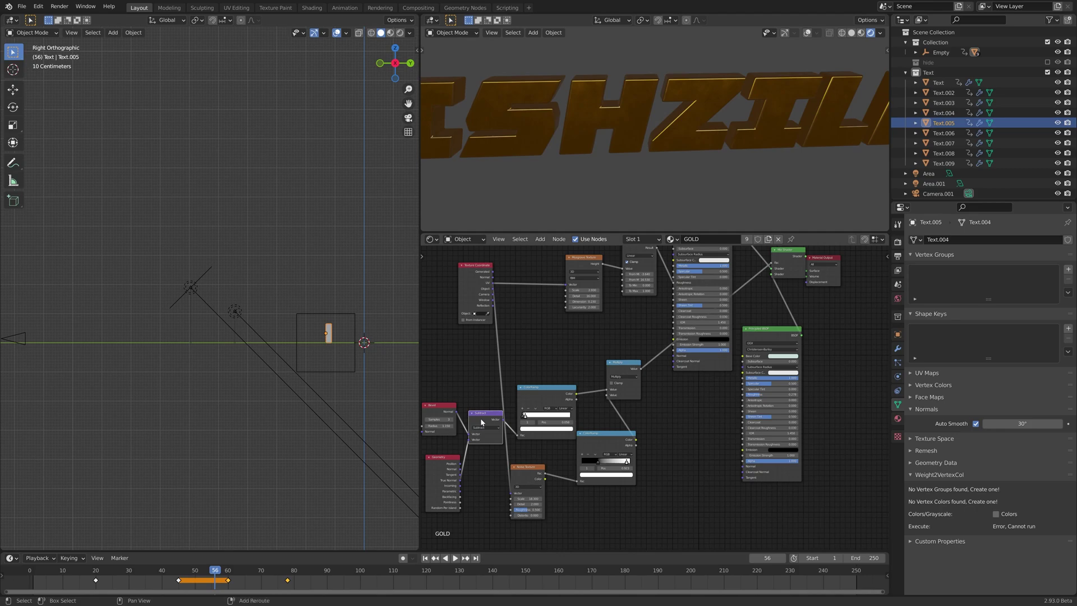
key(shift+d)
click(535, 438)
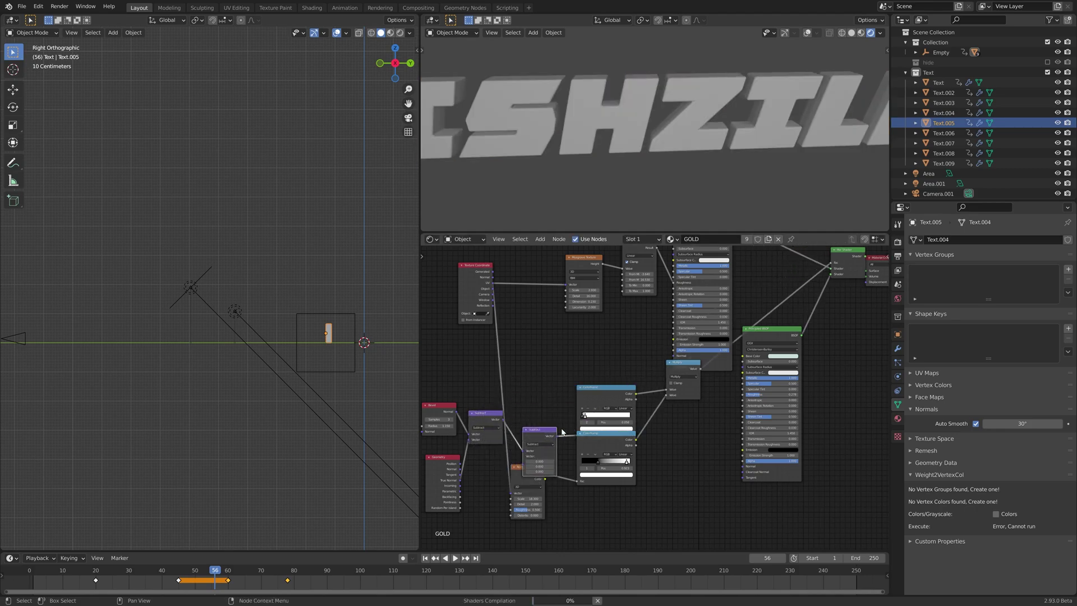
drag(540, 431, 551, 388)
click(550, 402)
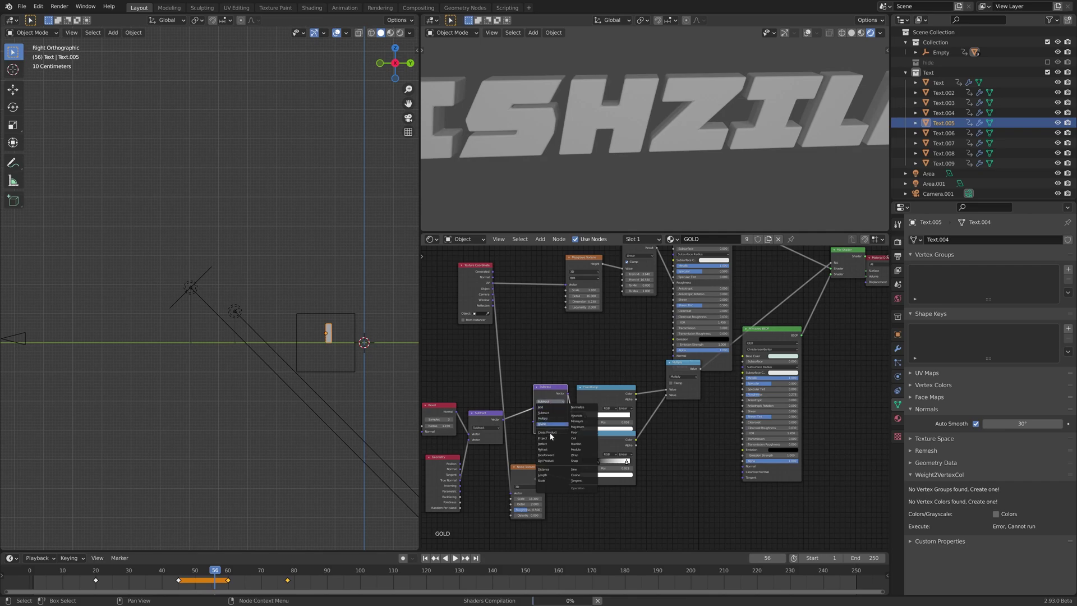
click(553, 476)
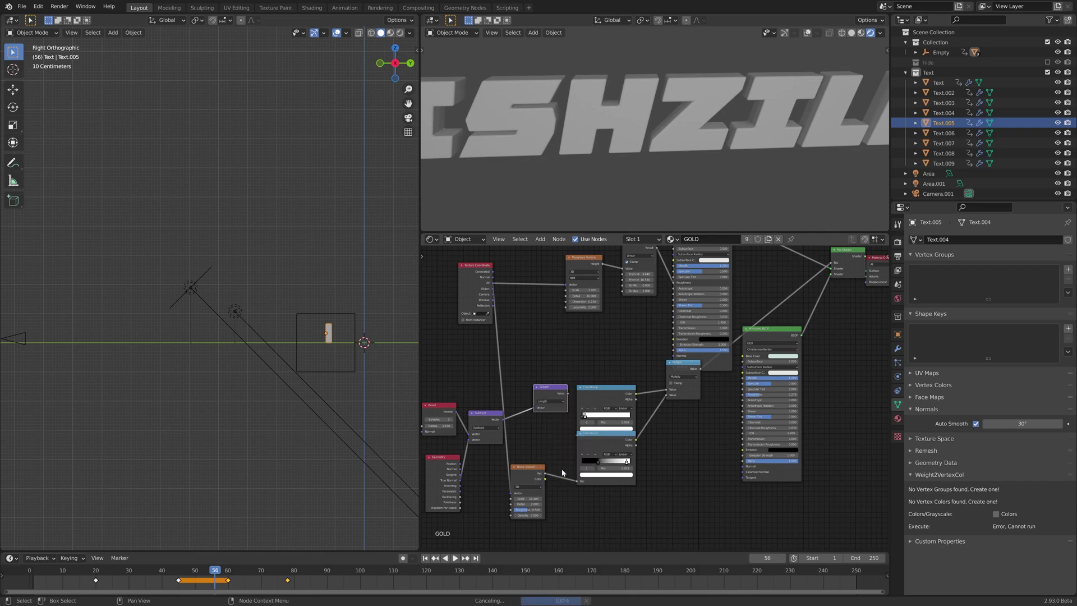
Move the noise ColorRamp down and connect Length's Value to the edge ColorRamp's Fac
middle_drag(591, 396, 593, 354)
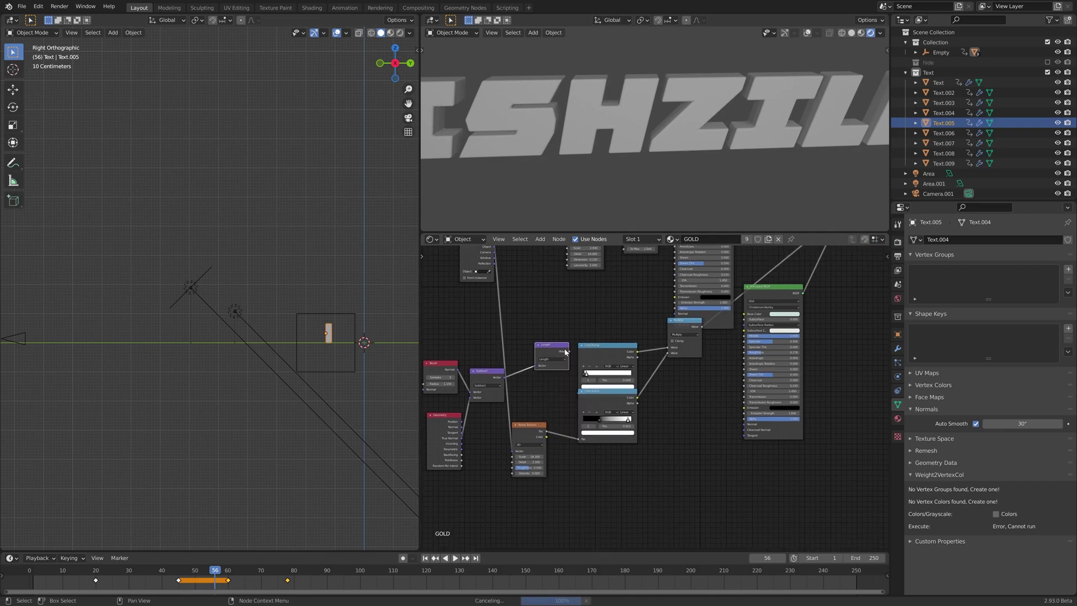
drag(598, 397, 606, 430)
drag(569, 352, 580, 397)
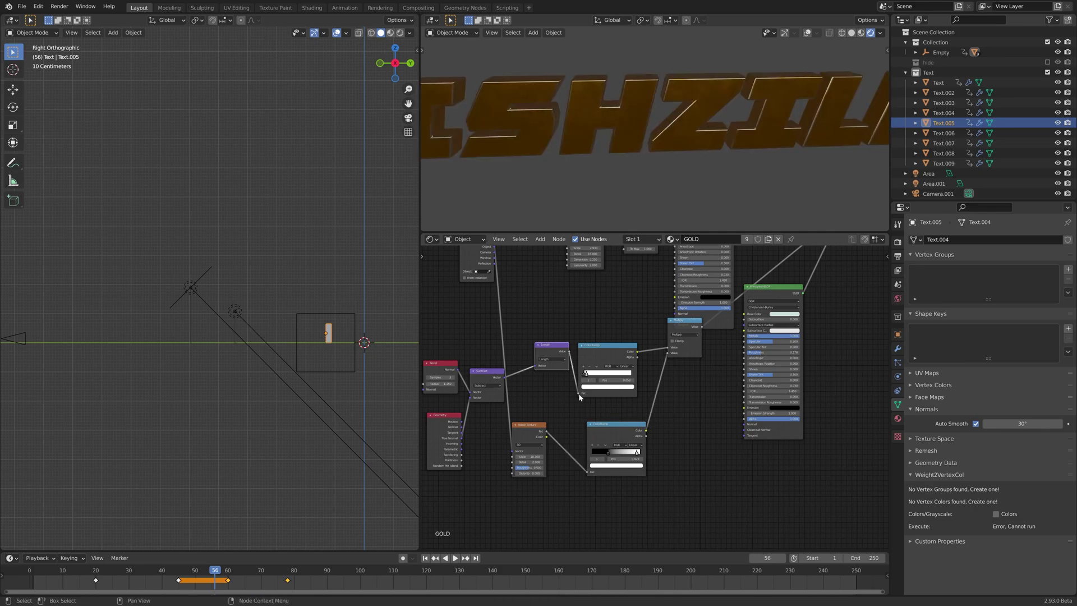
Add a Bump node that takes the Noise Texture's Fac as height and feeds the pale Principled BSDF's Normal
scroll(681, 99, up, 3)
scroll(657, 115, down, 6)
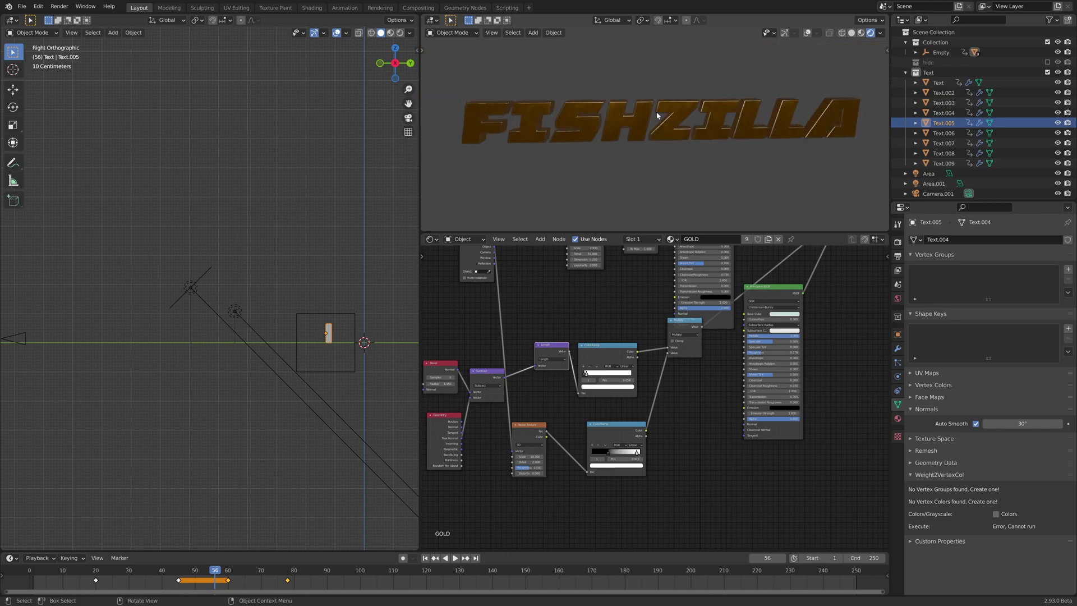
middle_drag(657, 115, 636, 122)
scroll(637, 122, up, 3)
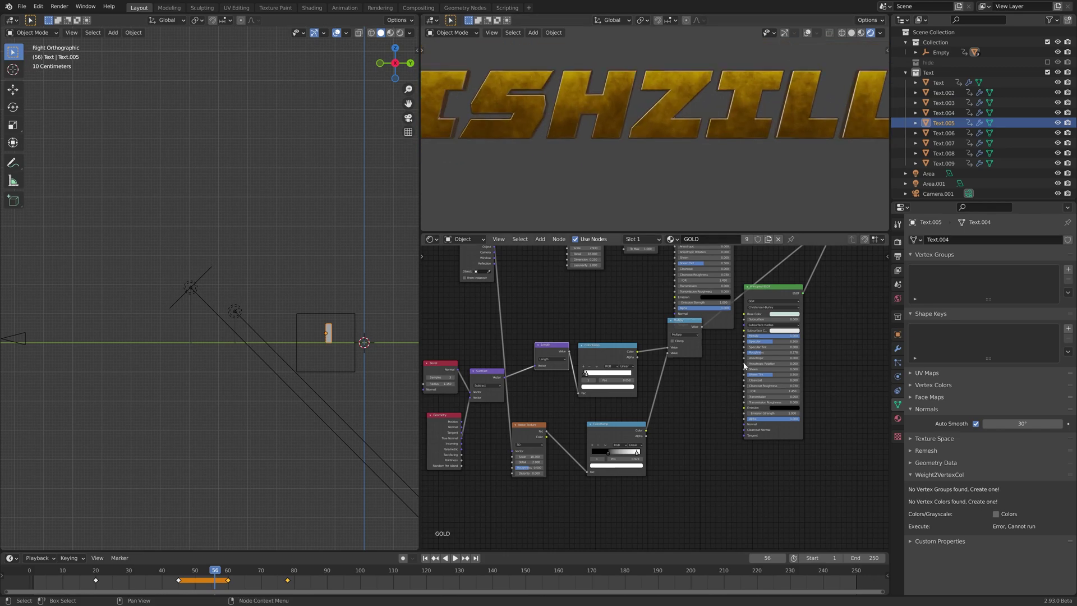
middle_drag(617, 438, 591, 379)
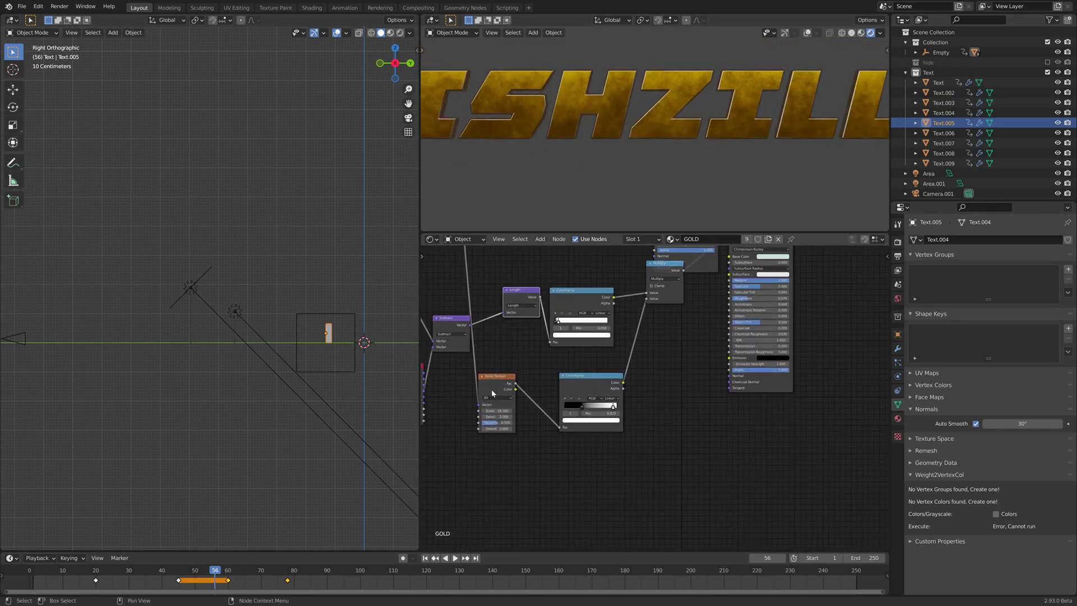
key(shift+a)
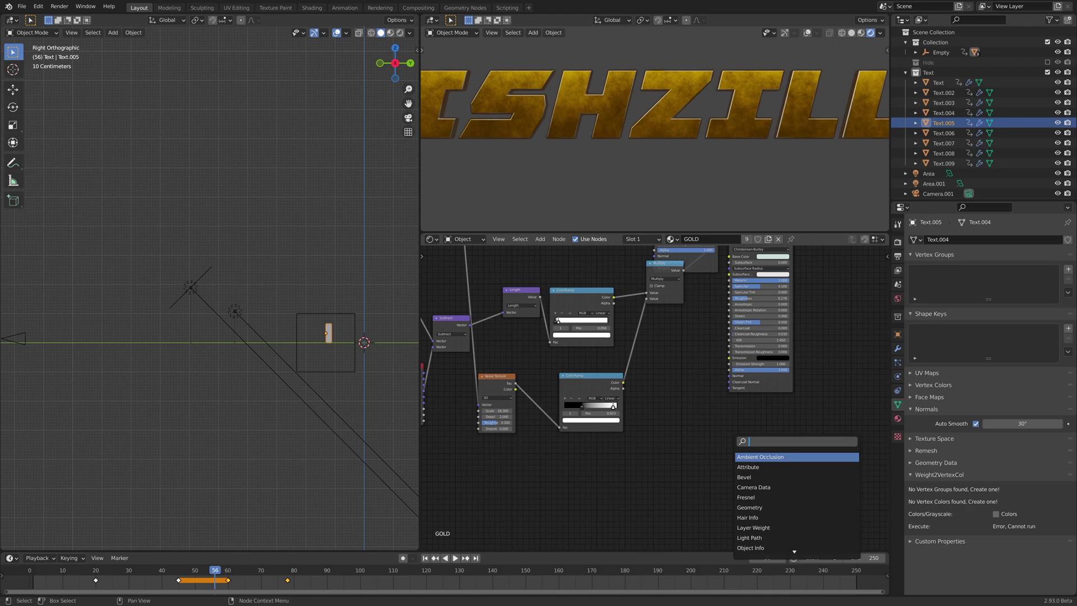
text(bum)
click(770, 456)
click(679, 387)
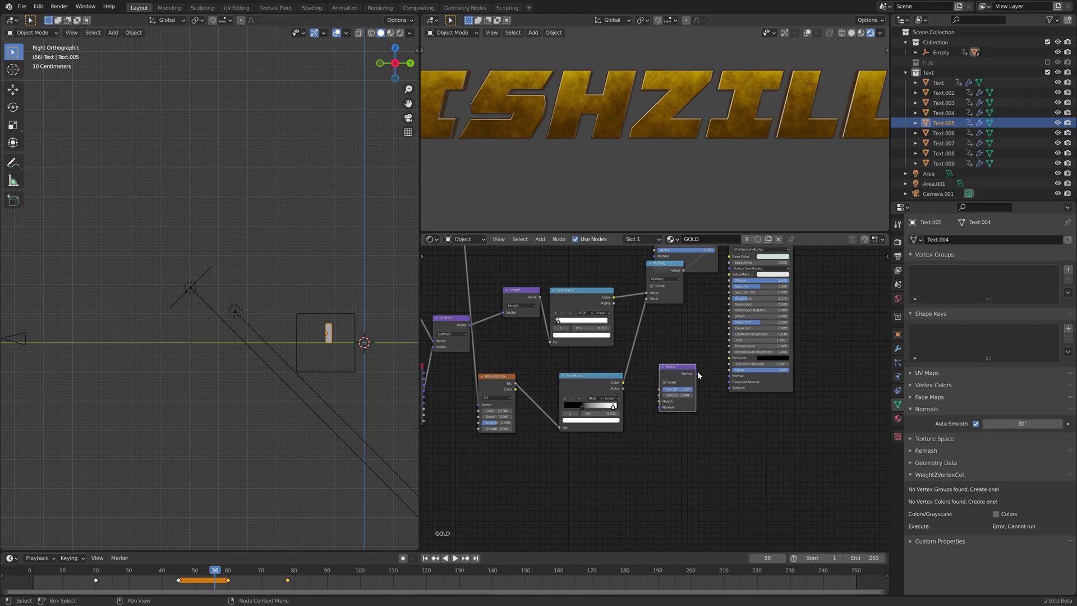
drag(696, 374, 736, 377)
drag(516, 384, 661, 402)
Review the whole gold title in motion, scrubbing the animation back to frame 50
scroll(698, 117, down, 2)
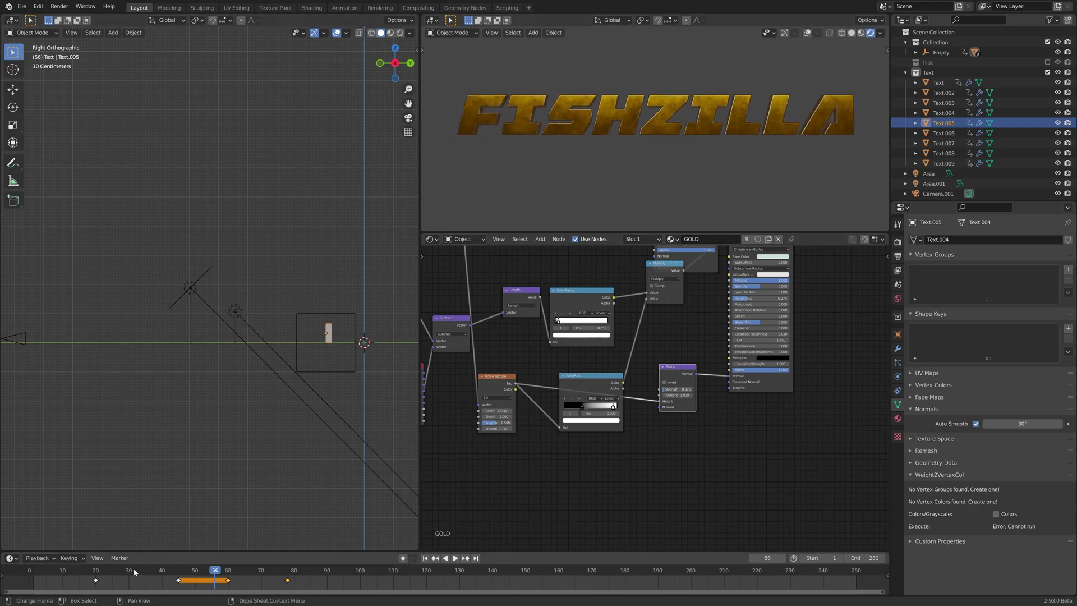
key(shift+Left)
key(space)
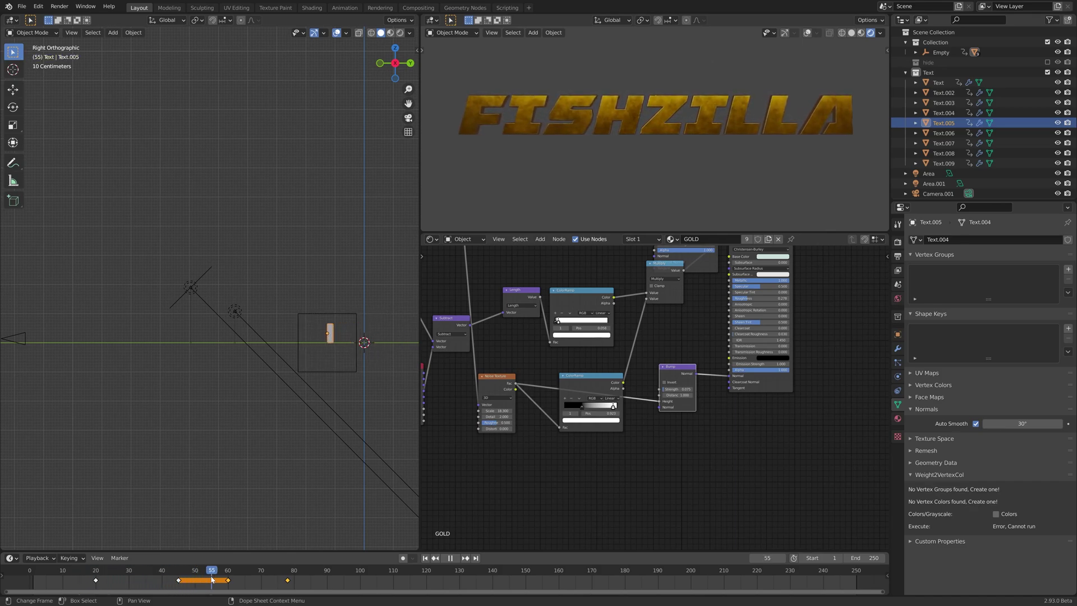
mouse_move(213, 580)
mouse_down()
mouse_move(121, 579)
mouse_move(213, 581)
mouse_move(169, 582)
mouse_move(196, 586)
mouse_up()
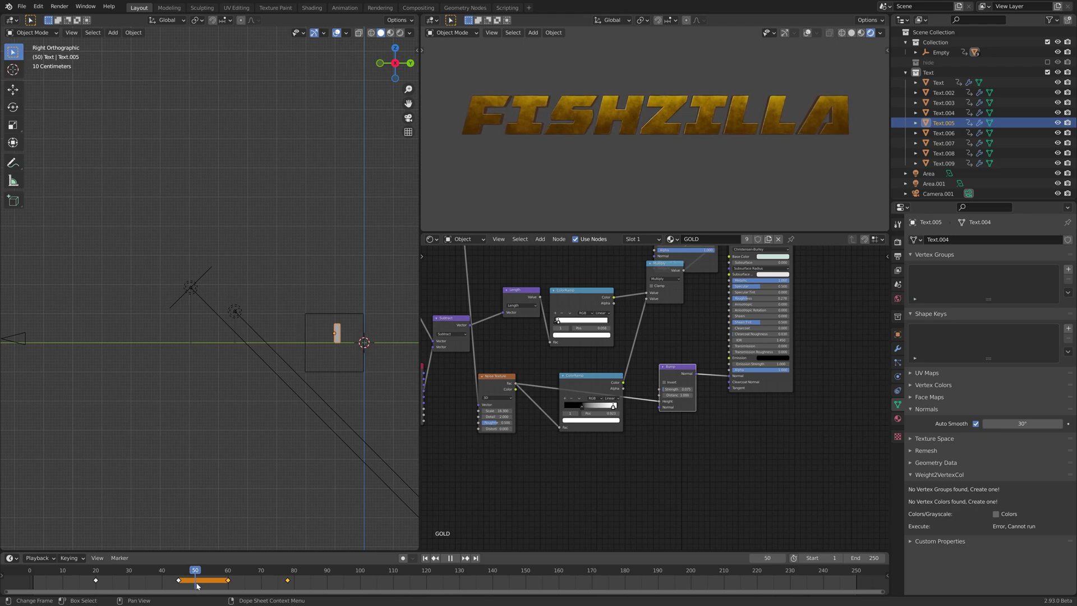
Select the Empty, stop the animation at frame 49, and isolate its X Euler Rotation curve in the Graph Editor
click(322, 315)
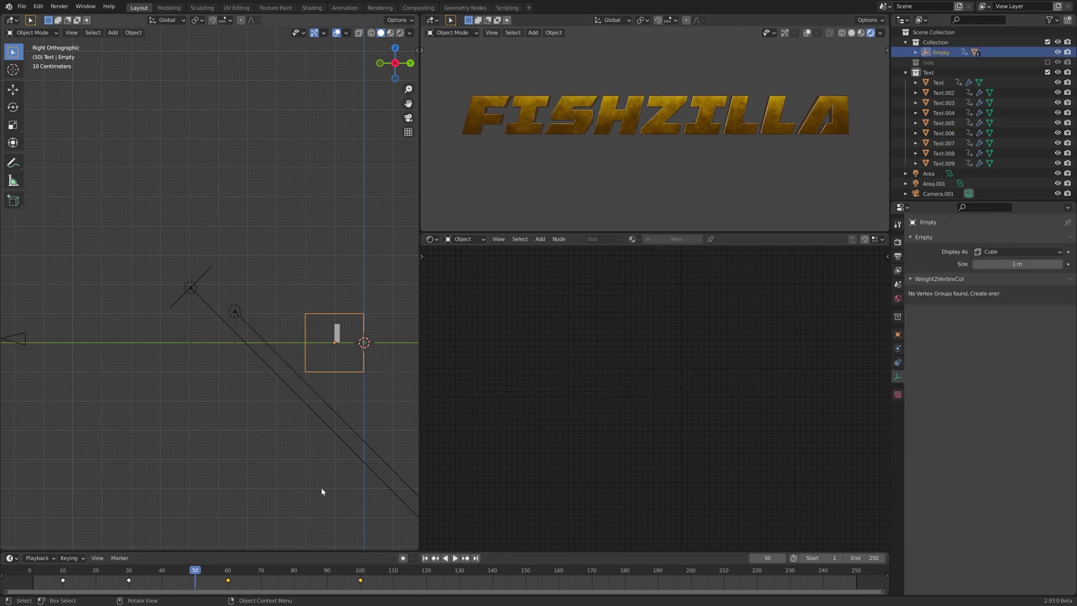
drag(194, 568, 167, 563)
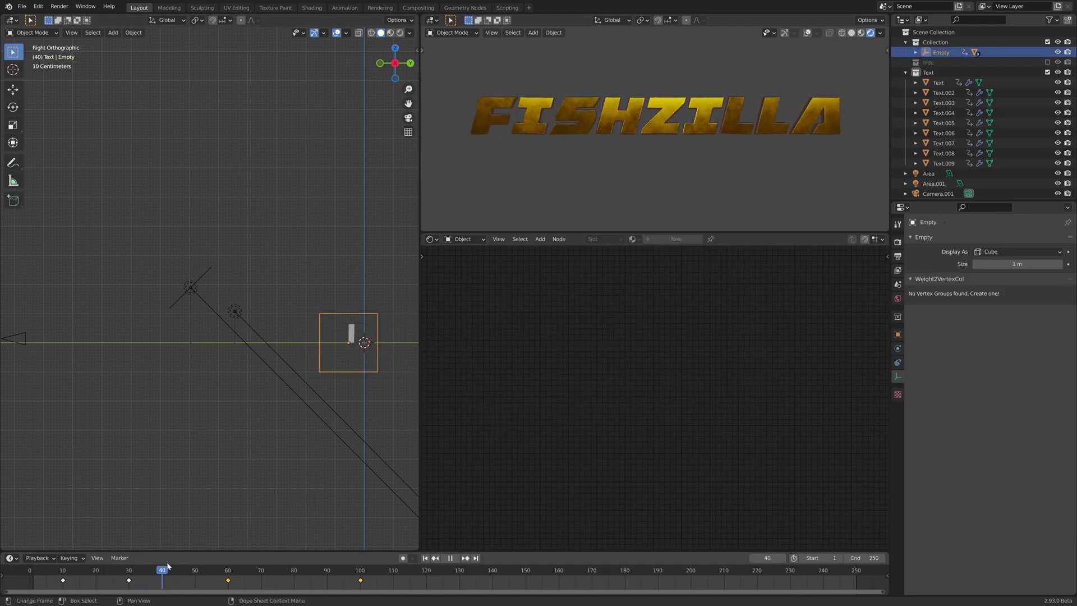
key(space)
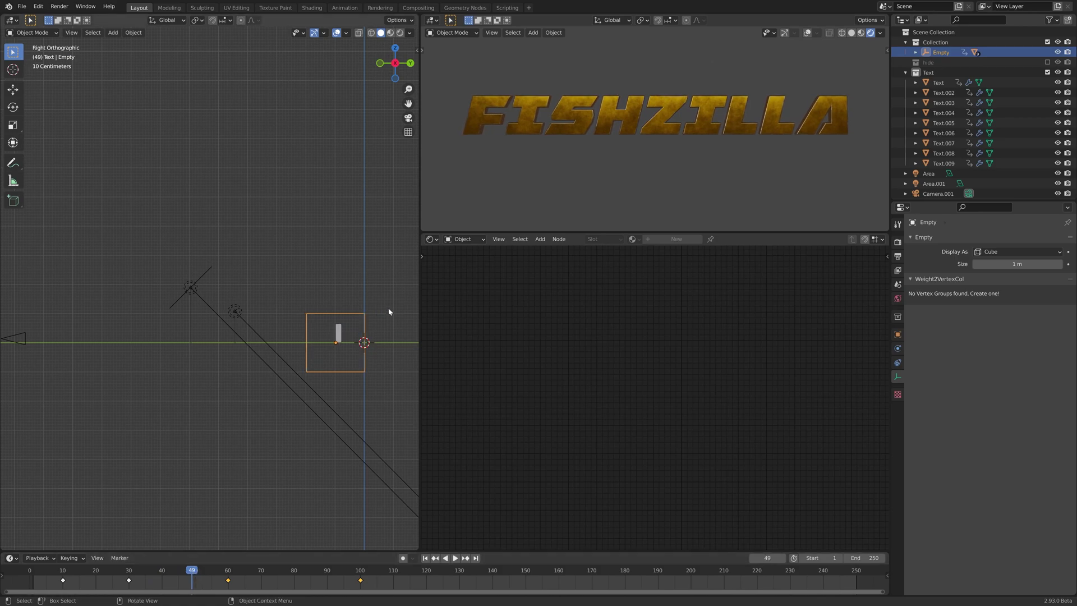
click(429, 239)
click(462, 239)
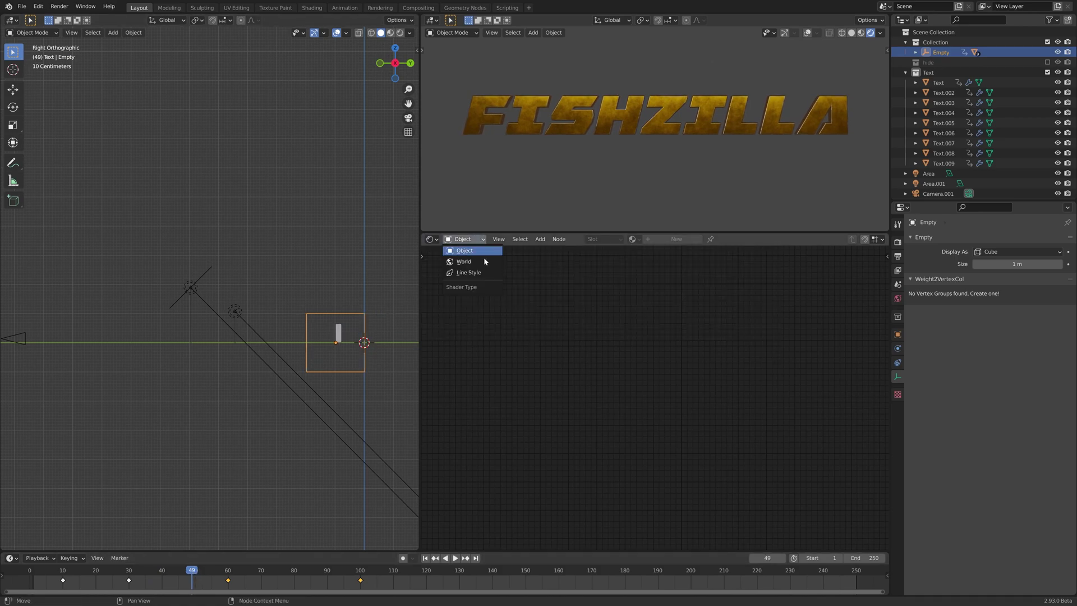
click(429, 238)
click(555, 291)
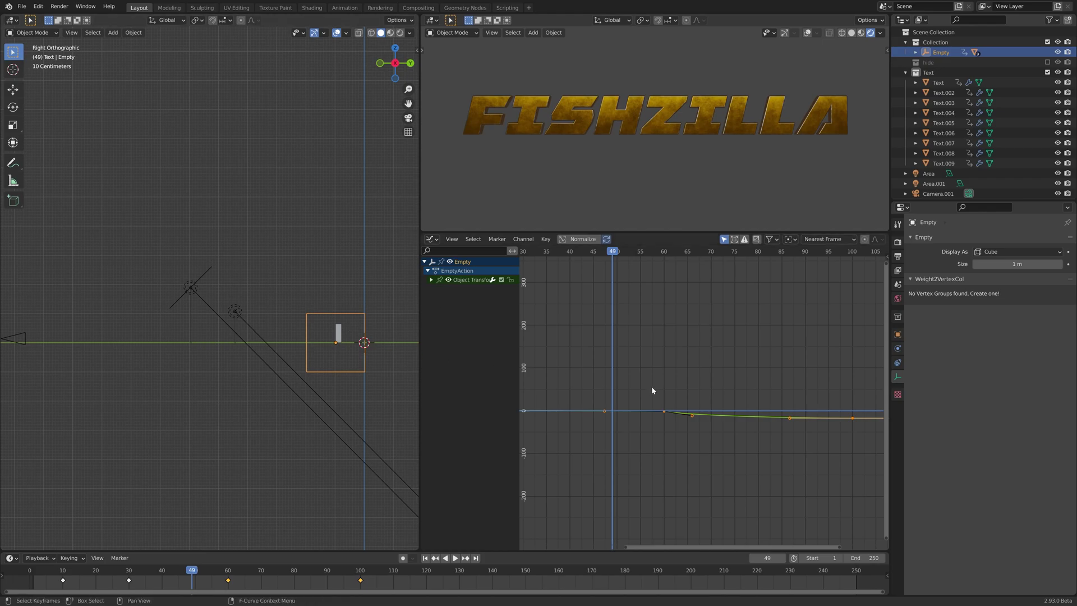
click(431, 280)
click(457, 316)
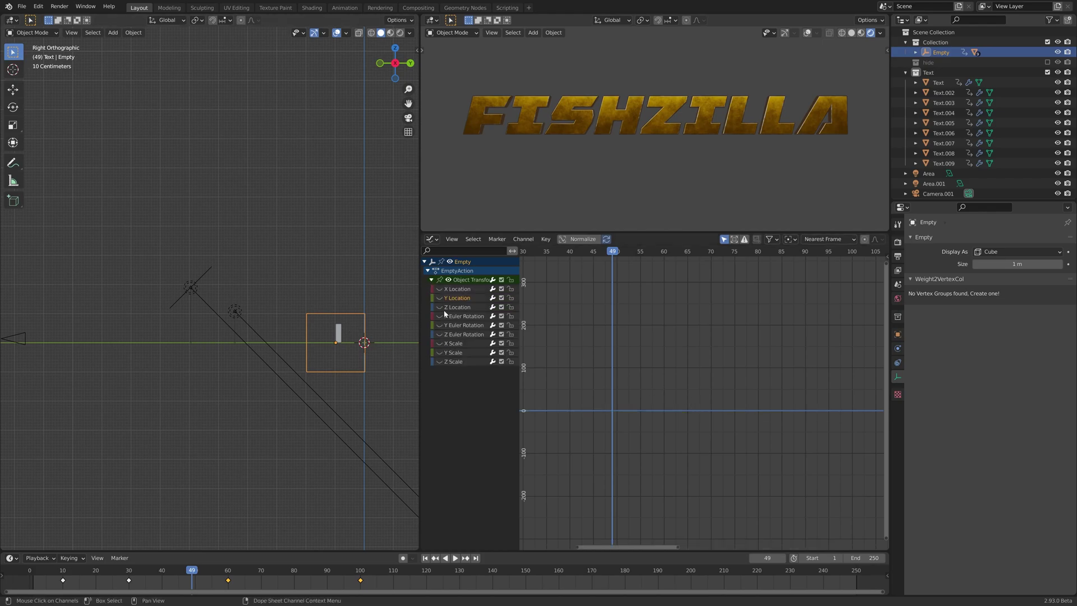
Lower the Empty's entire X Euler Rotation curve along the value axis to tilt the title backward
middle_drag(677, 384, 709, 361)
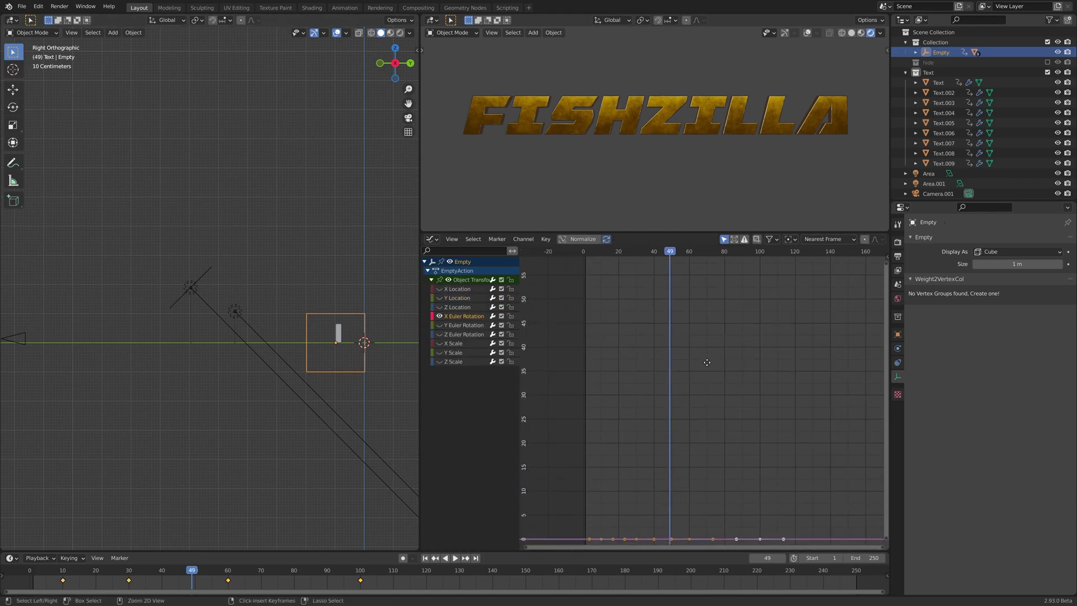
middle_drag(702, 508, 698, 390)
key(g)
key(y)
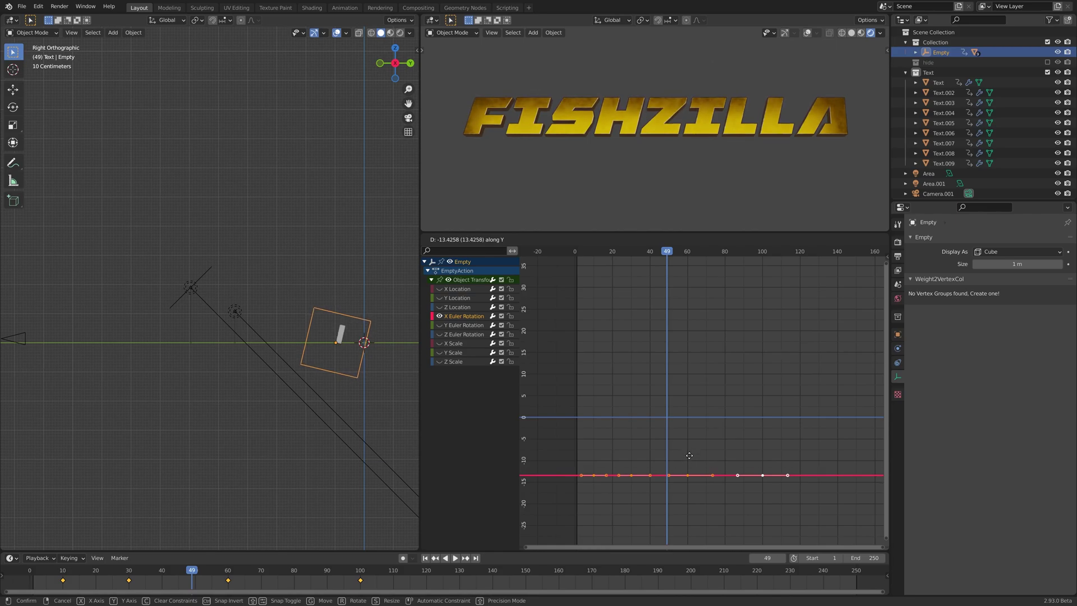
click(688, 445)
Raise both area lights about 1.5 m, and shift the lower one, Area.001, about 1 m toward the camera
drag(173, 263, 247, 327)
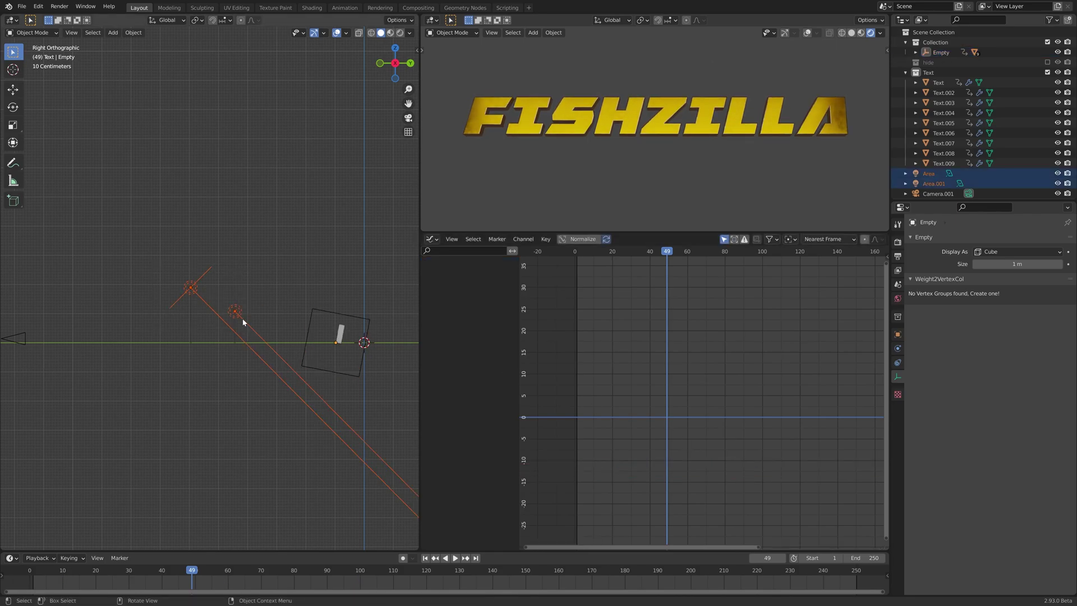
key(g)
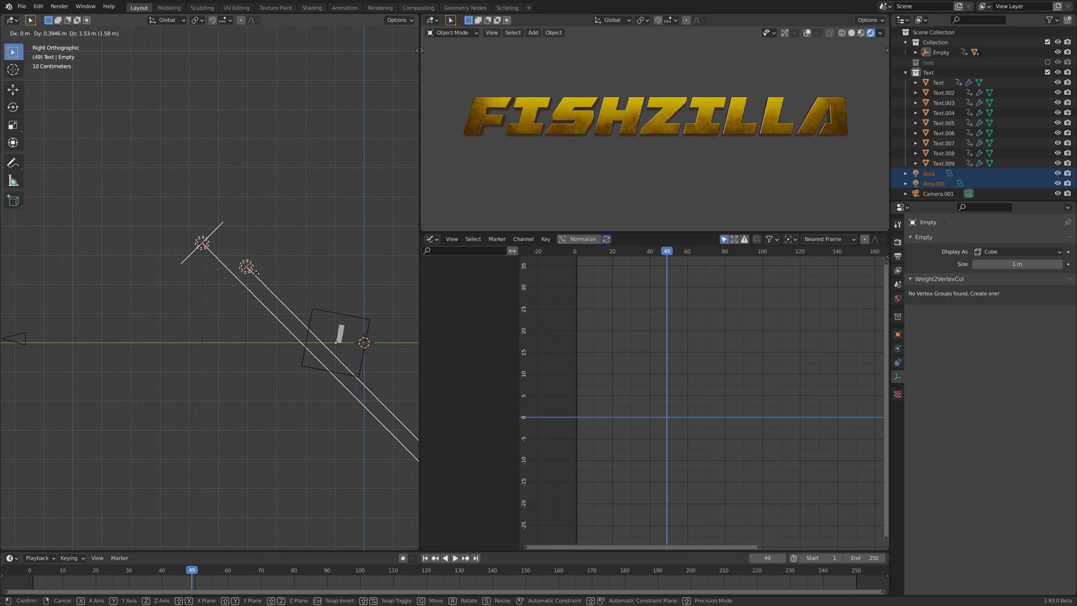
click(255, 274)
click(247, 267)
key(g)
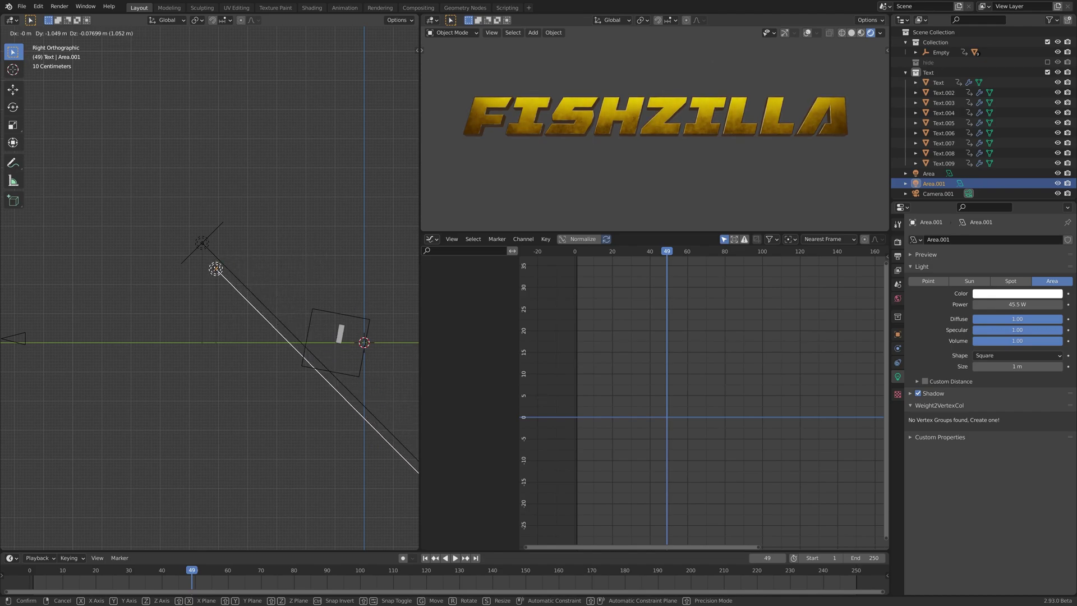
click(217, 482)
At frame 43, duplicate the Area.001 light and place the copy near the F end of the title
key(Right)
key(Right)
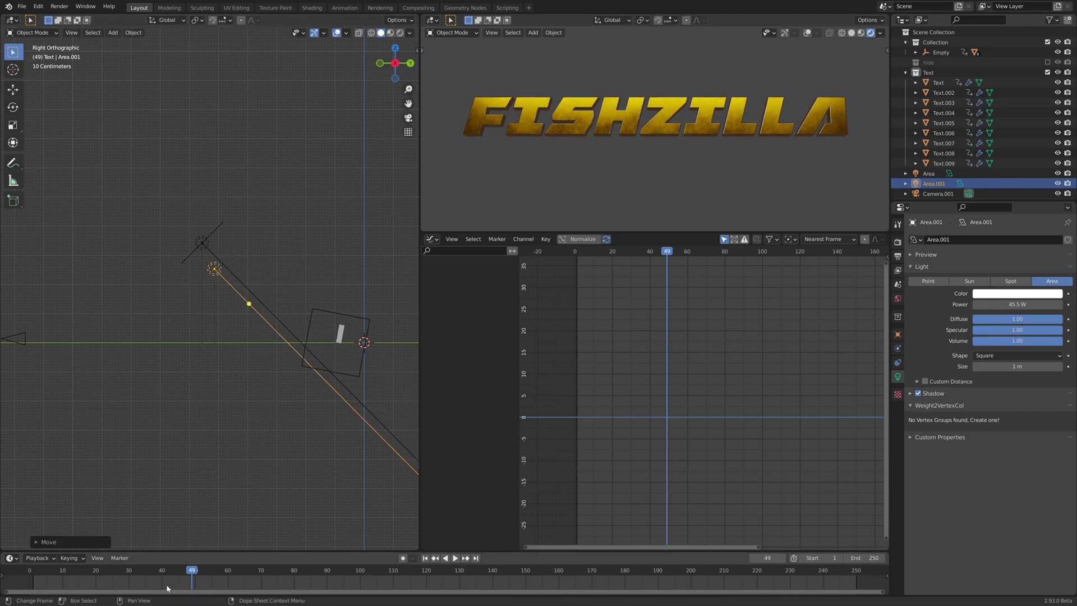
middle_drag(189, 291, 191, 262)
mouse_move(261, 284)
middle_down()
mouse_move(170, 262)
mouse_move(257, 290)
middle_up()
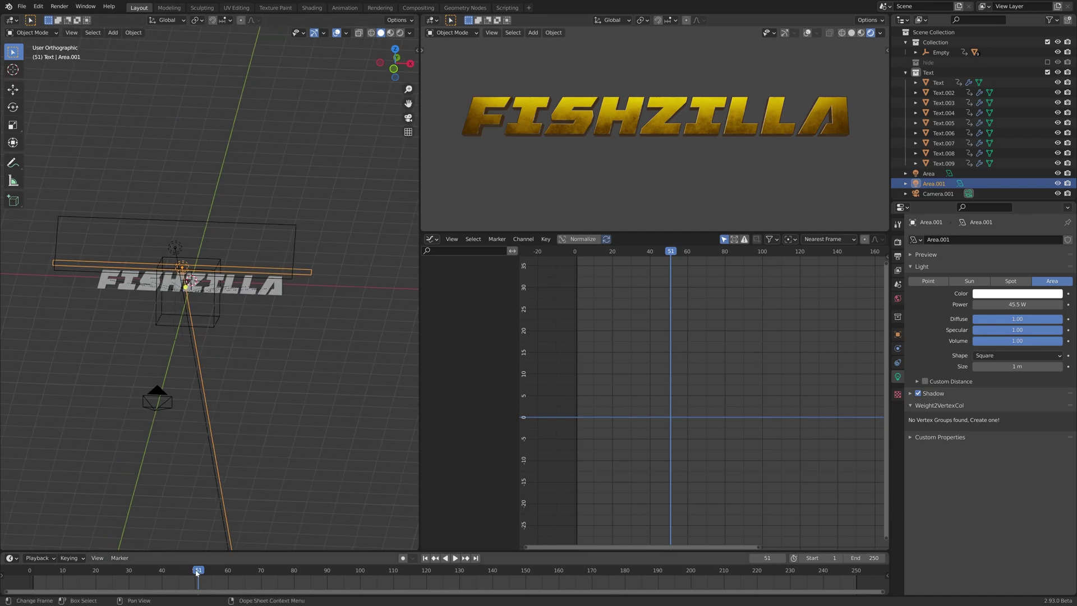
drag(198, 573, 172, 573)
shift+middle_drag(219, 291, 275, 273)
scroll(275, 272, up, 4)
scroll(286, 263, down, 3)
key(ctrl+space)
scroll(382, 285, down, 2)
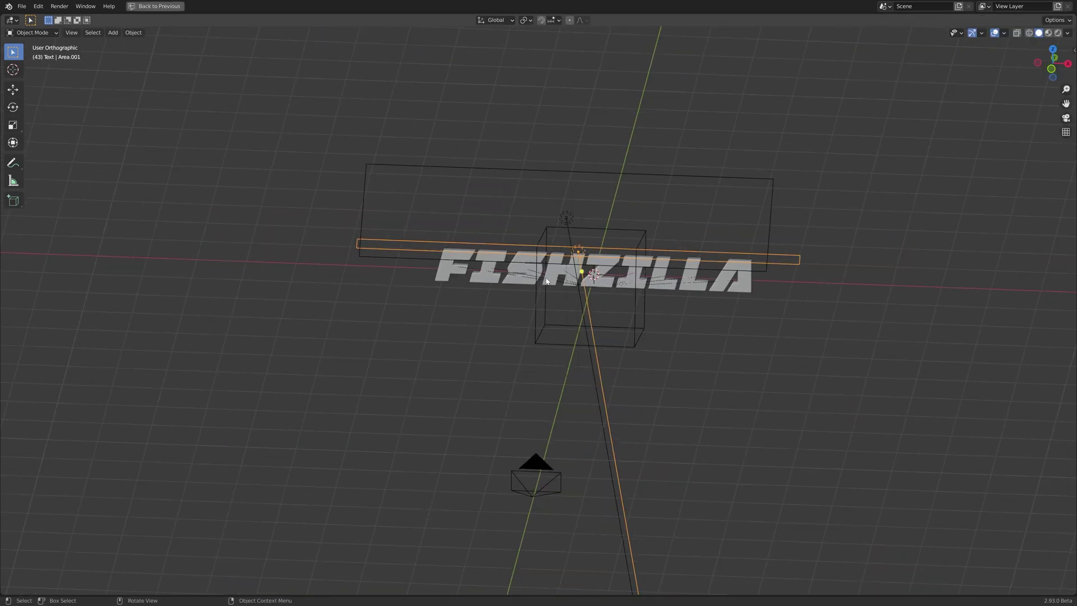
key(shift+d)
click(498, 271)
Rotate the duplicated area light about 45 degrees so its beam points diagonally across the front of the title
middle_drag(498, 271, 625, 392)
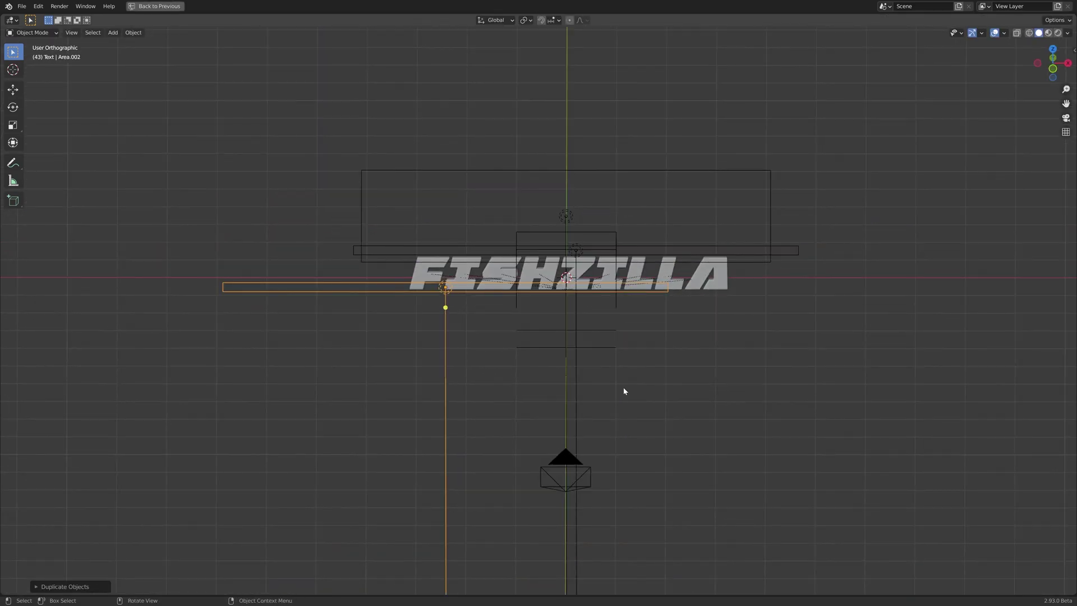
key(r)
click(628, 295)
key(ctrl+space)
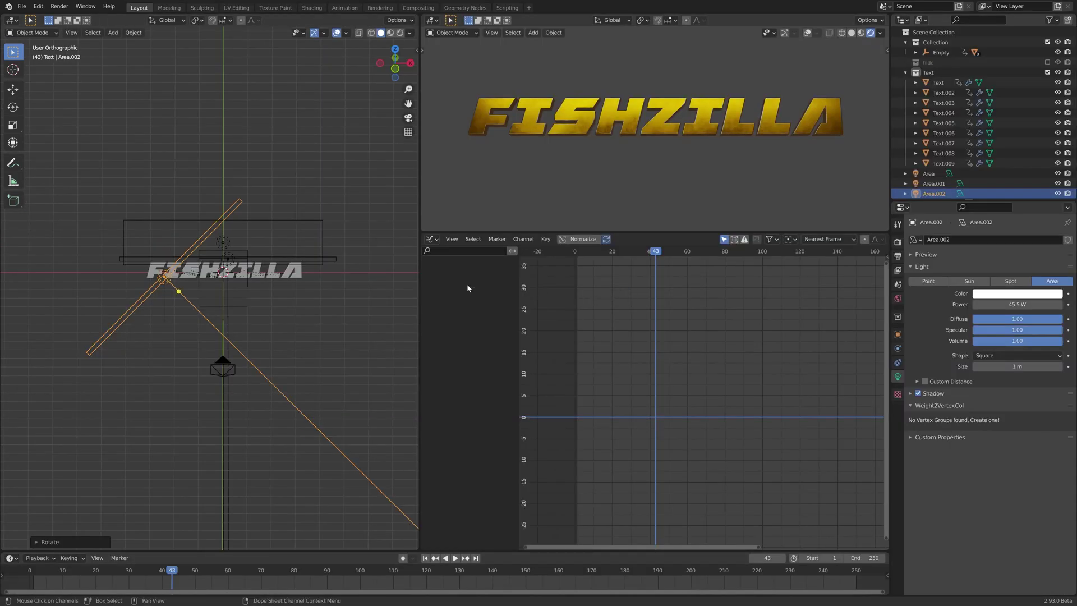
middle_drag(297, 269, 296, 267)
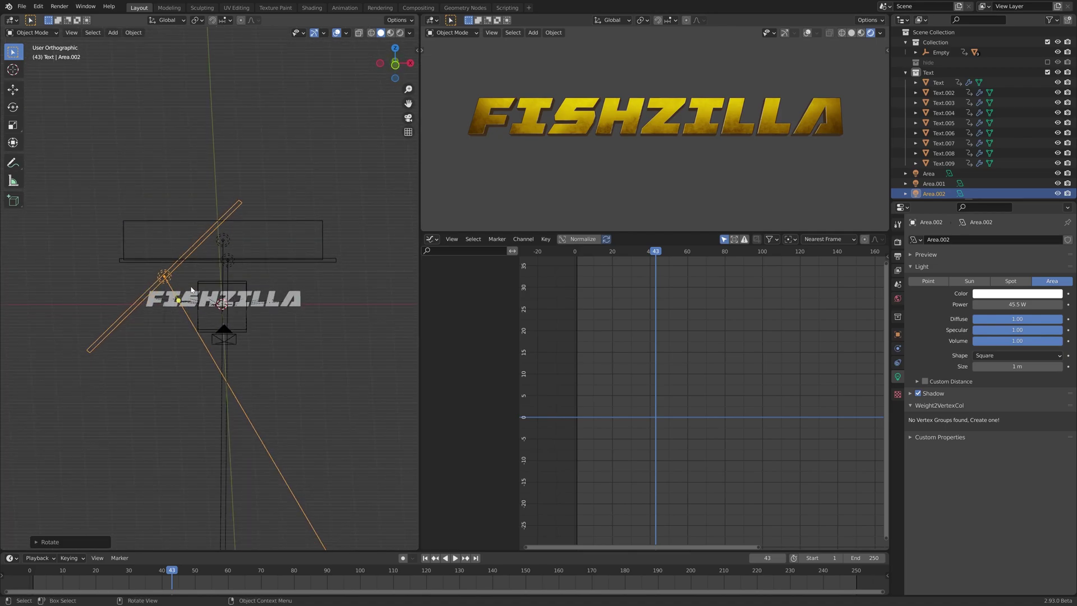
Shift the rotated area light toward the middle of the title and set its power to 500 W
key(g)
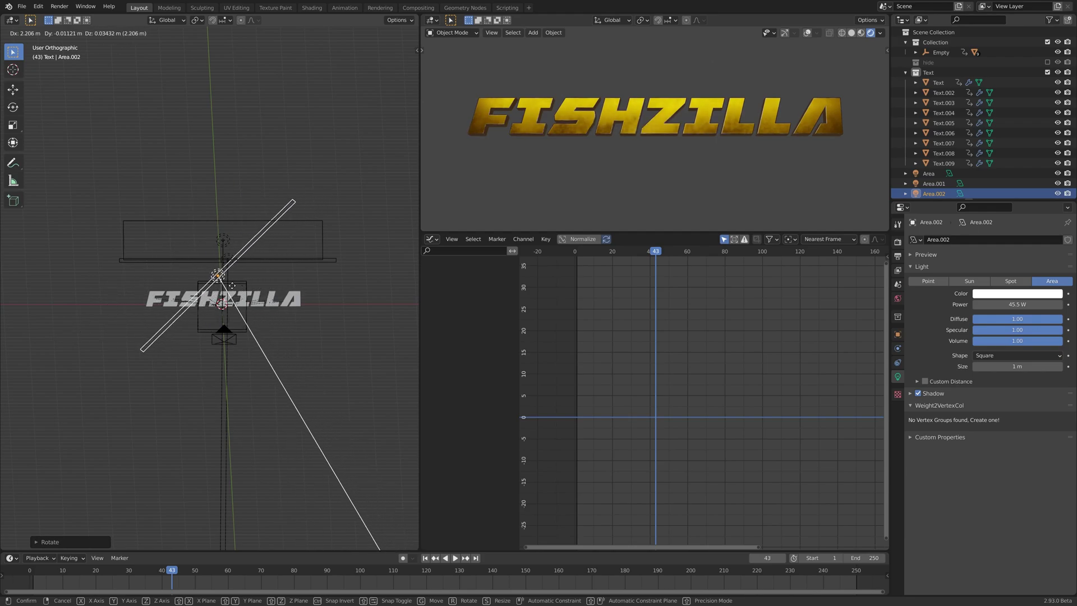
click(219, 285)
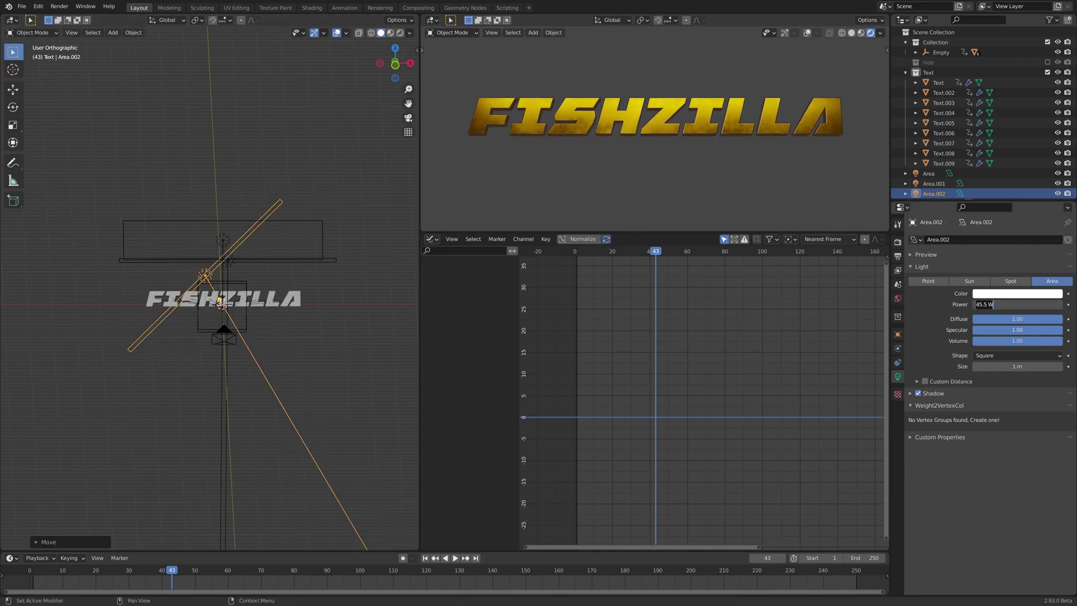
key(Return)
Move the Area.002 light well outside the F end of the title and insert a keyframe at frame 43
key(g)
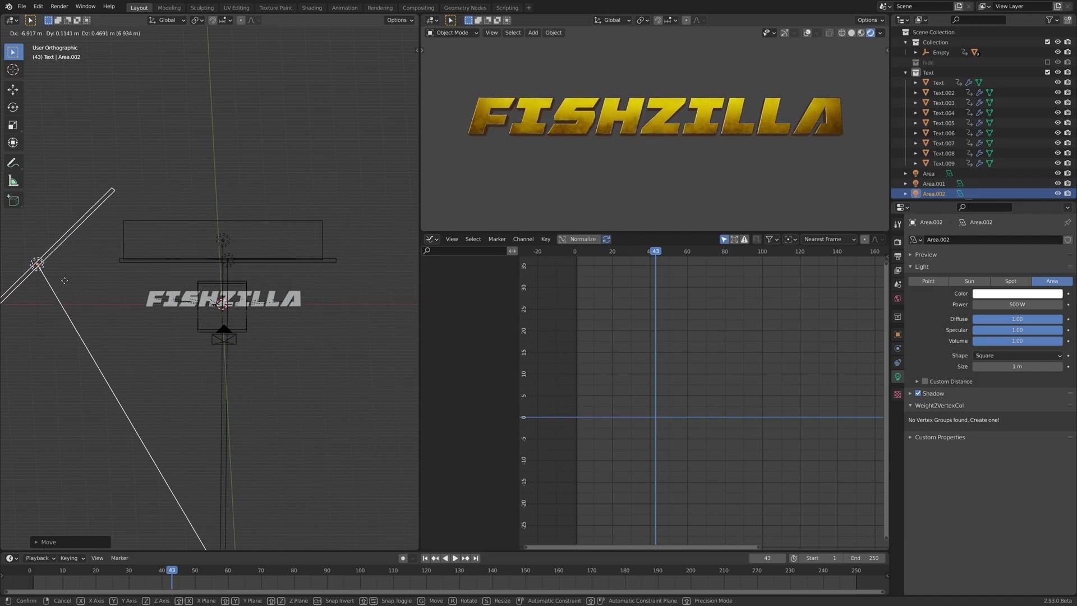
click(41, 290)
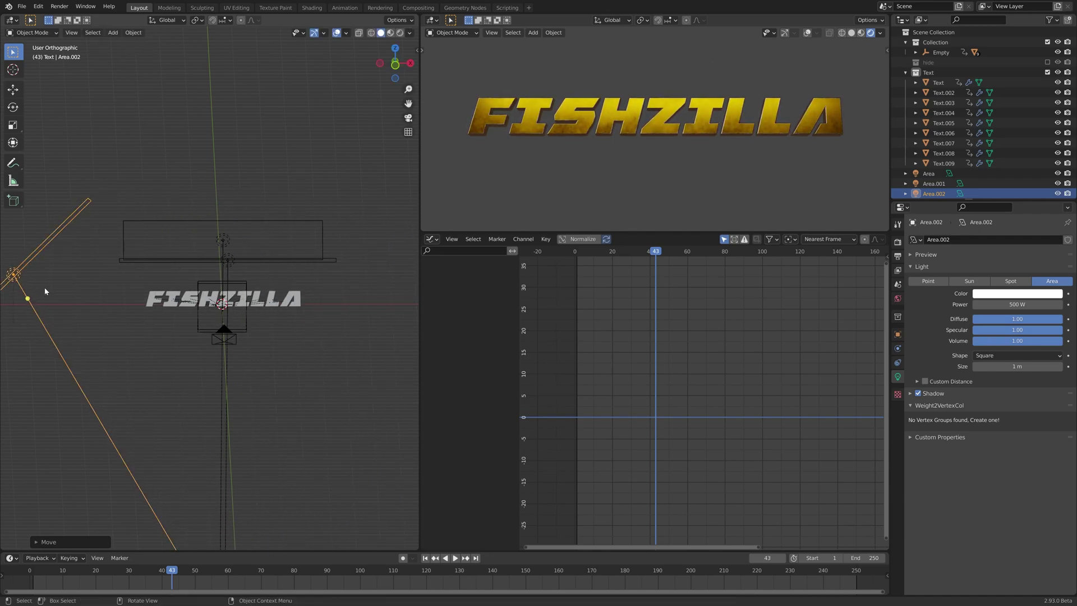
key(i)
click(45, 289)
At frame 57, move Area.002 along global X past the A end of the title and insert a second keyframe
middle_drag(231, 318, 233, 316)
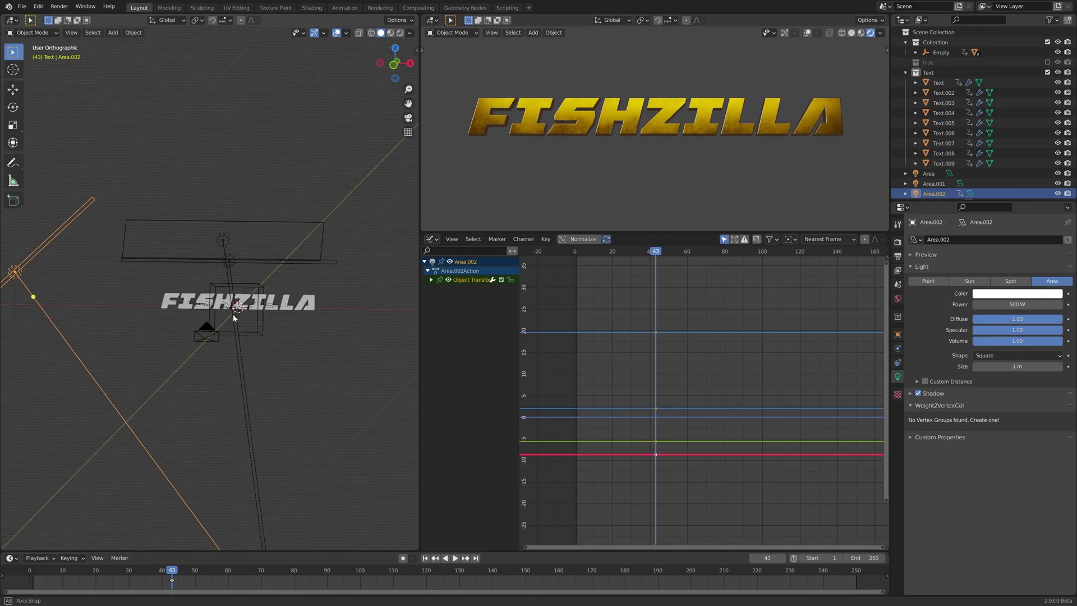
drag(181, 572, 230, 581)
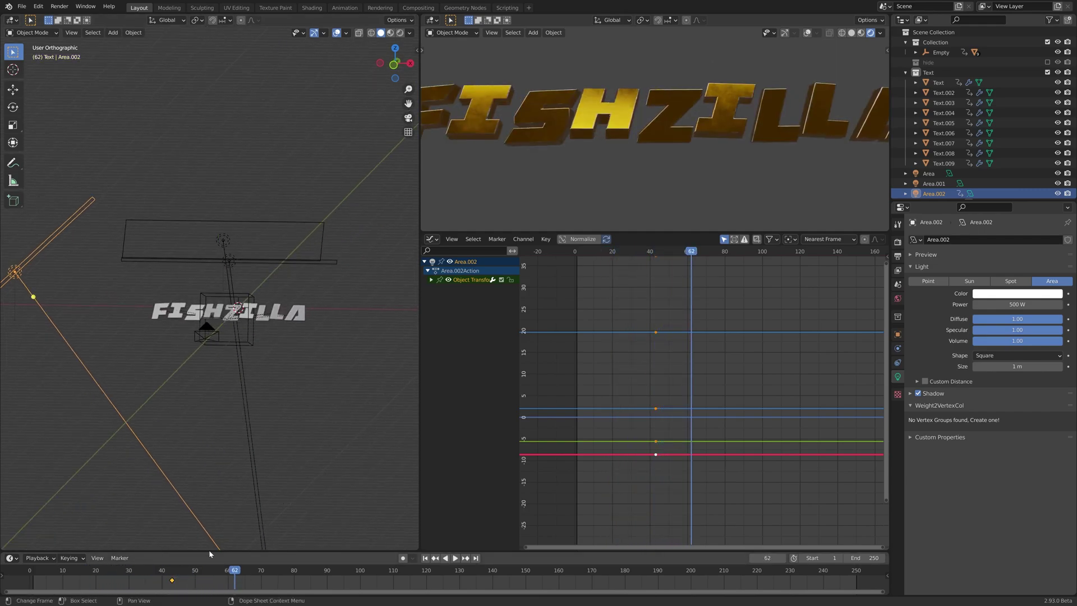
key(Escape)
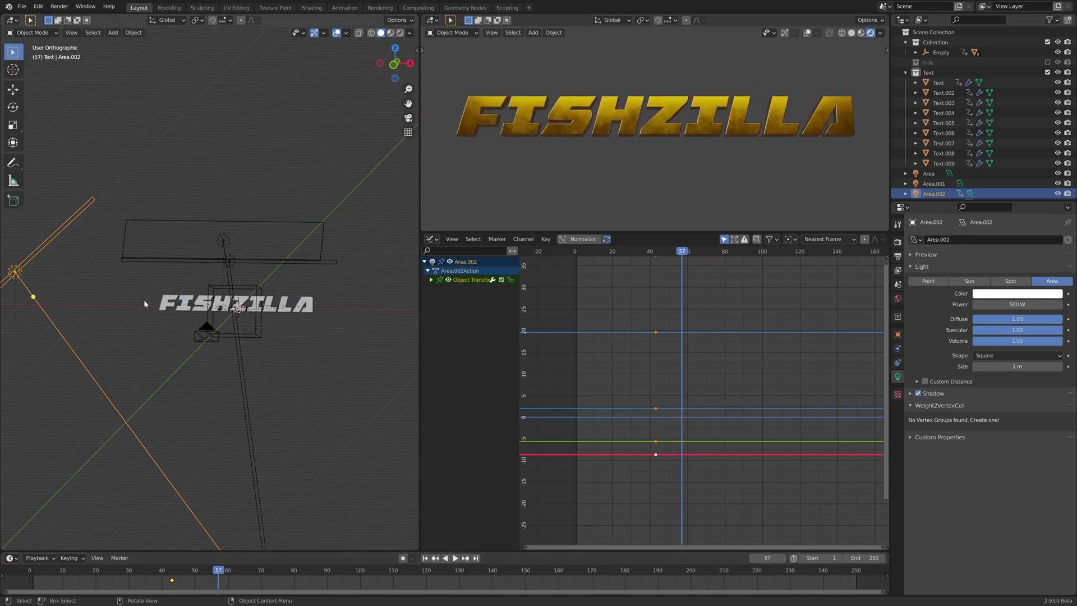
key(g)
key(x)
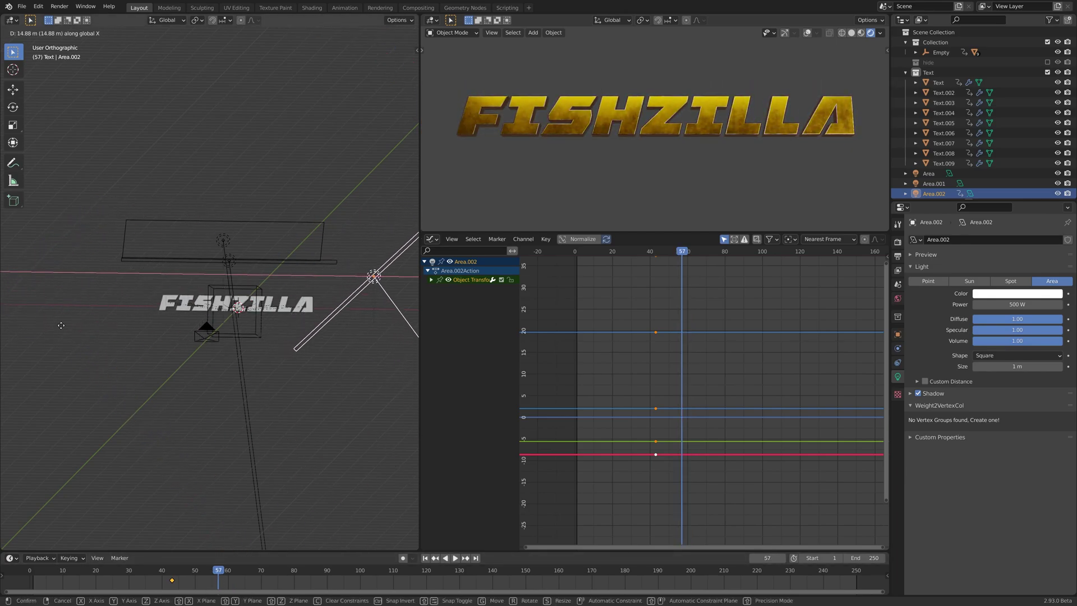
click(141, 329)
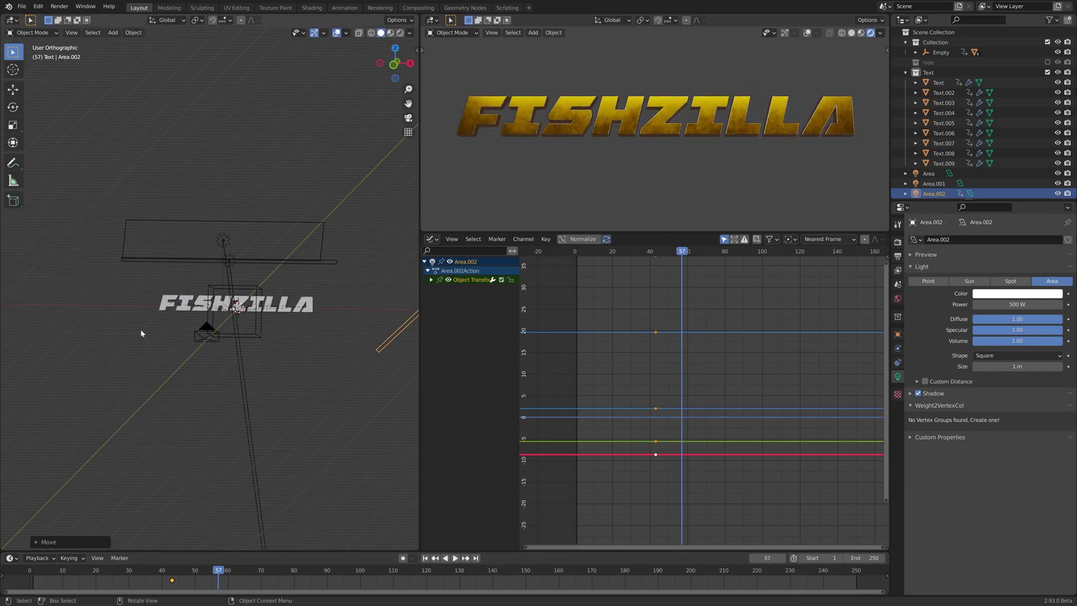
key(i)
click(328, 427)
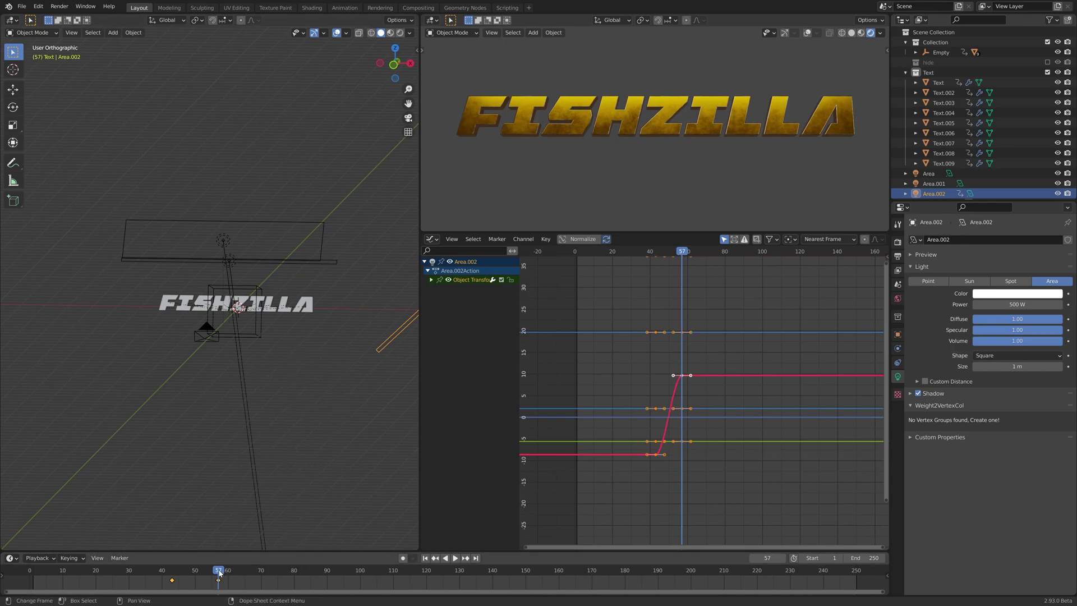
Play and scrub the animation around frames 43 to 57 to review the light sweeping across the title
drag(219, 572, 79, 573)
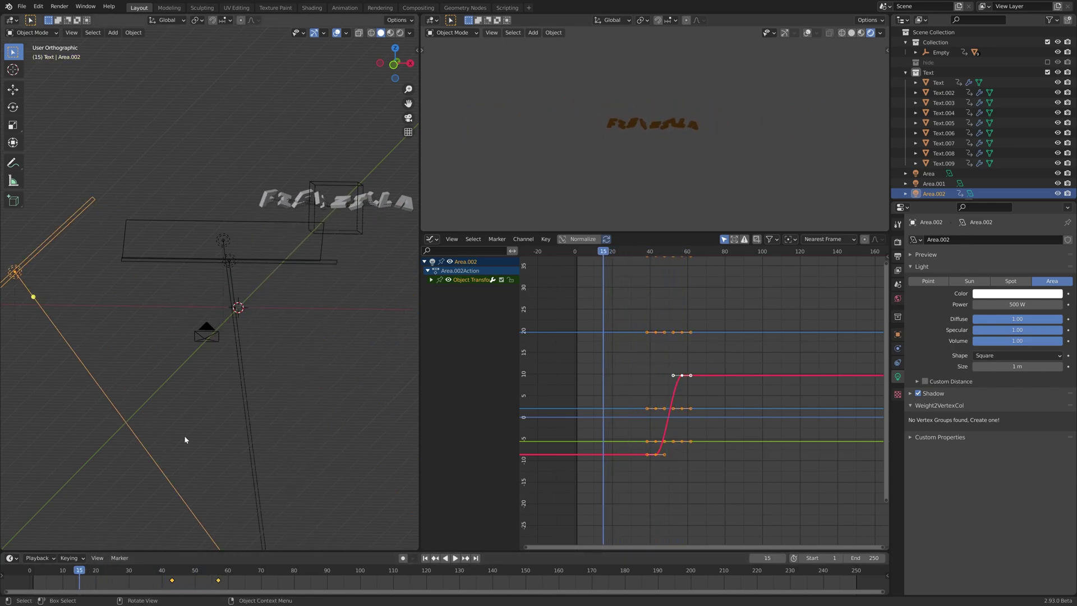
key(space)
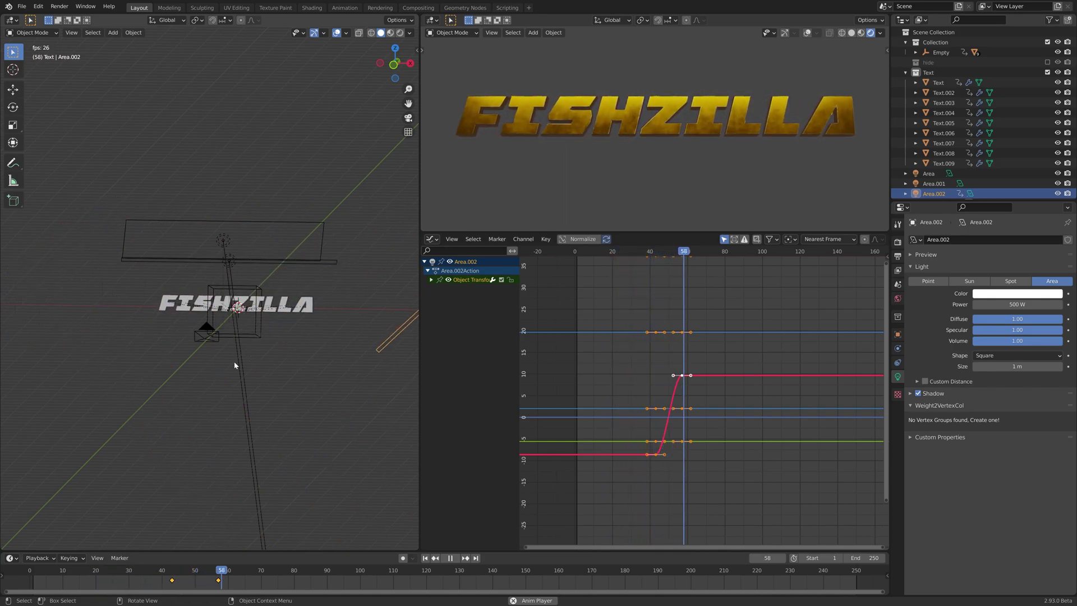
key(space)
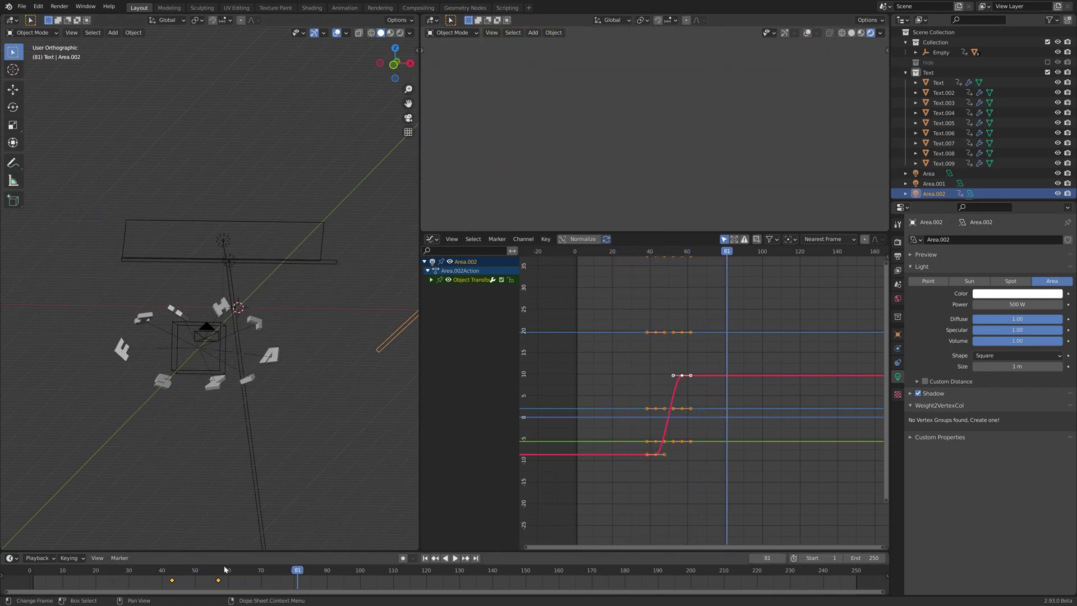
click(161, 573)
key(space)
drag(191, 563, 223, 571)
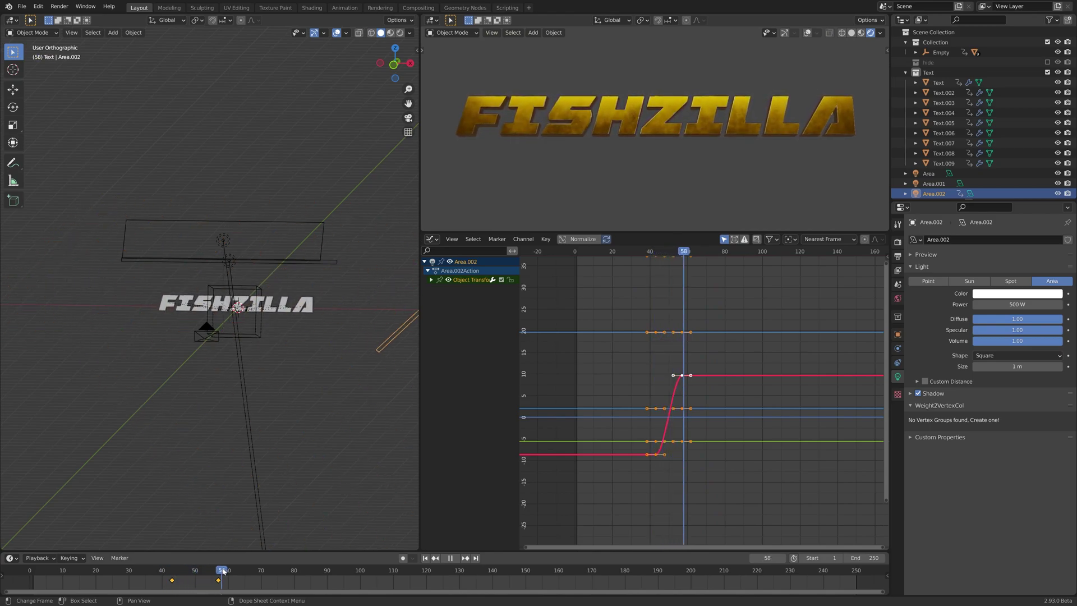
key(Escape)
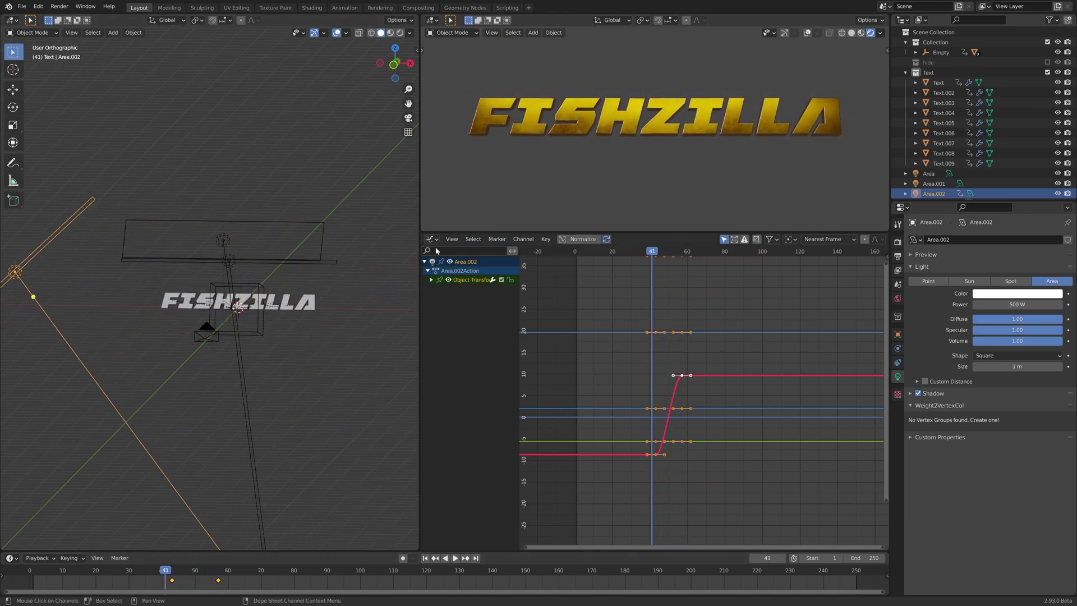
Replace the Graph Editor with the Shader Editor and show the World's nodes
click(431, 239)
click(454, 267)
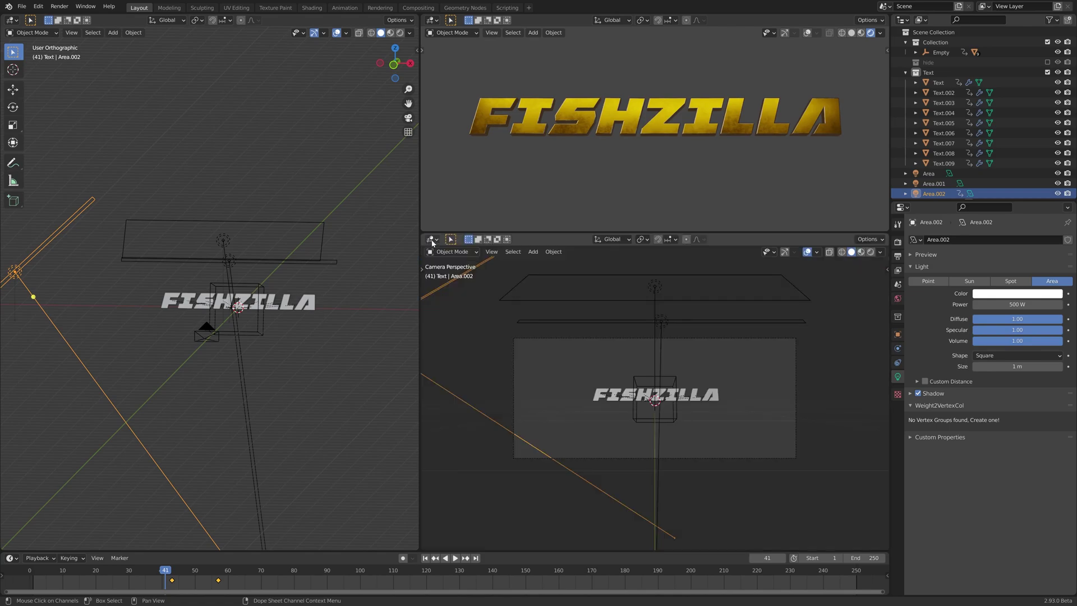
click(432, 240)
click(455, 332)
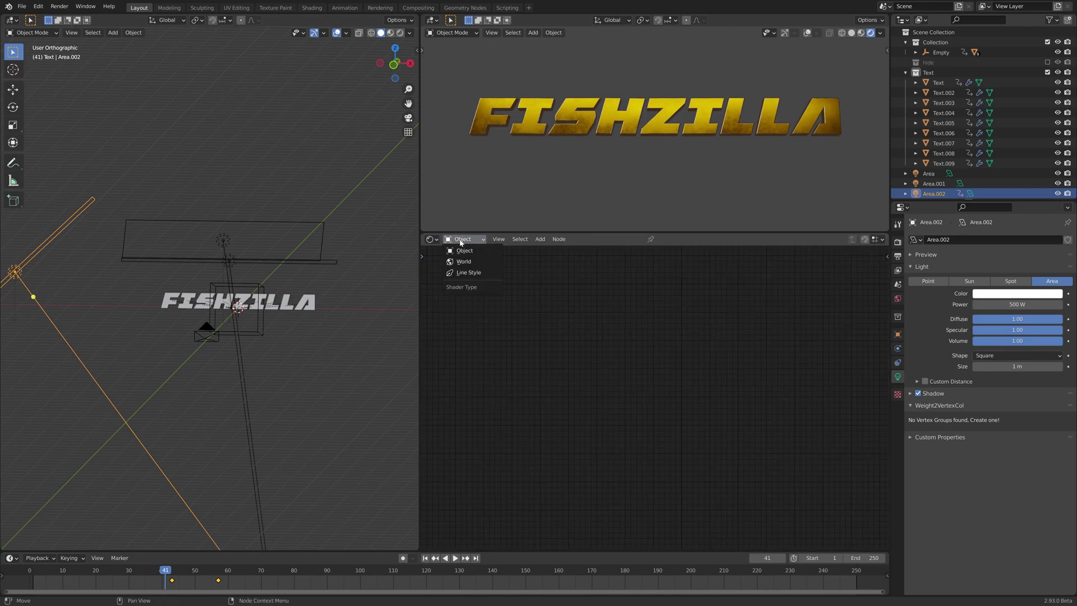
click(433, 240)
click(450, 240)
click(463, 261)
Darken the World's Background colour to an HSV value of 0.020
middle_drag(712, 313, 748, 454)
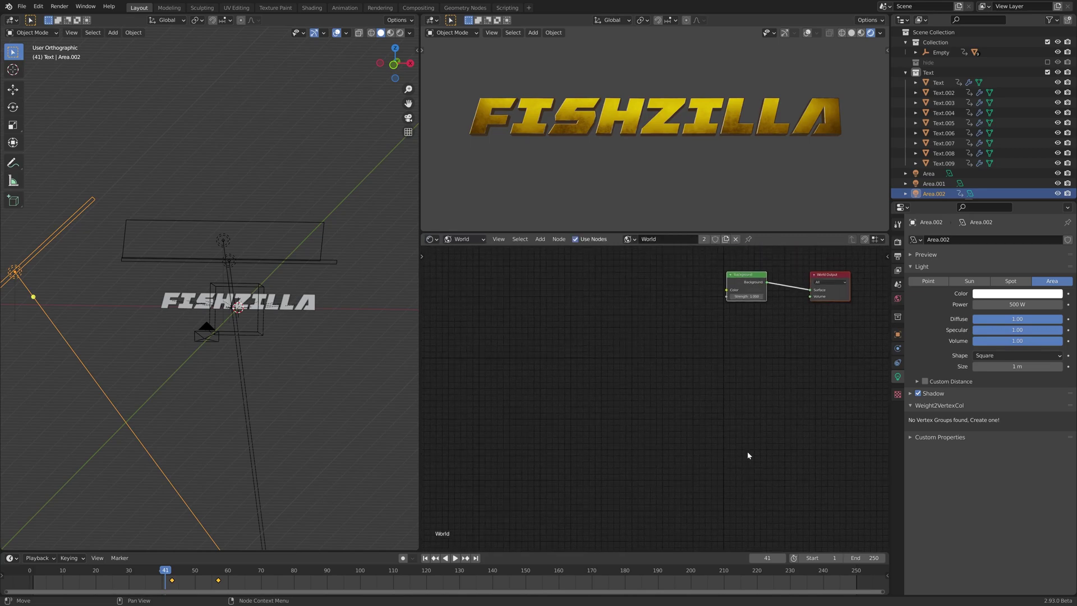
middle_drag(769, 329, 693, 392)
scroll(678, 391, up, 5)
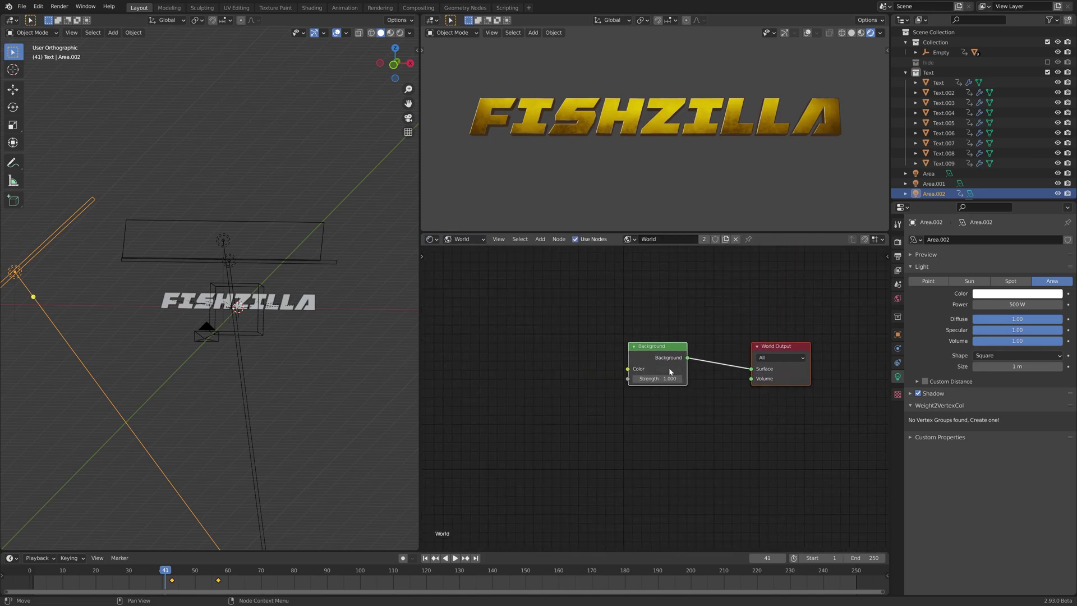
click(671, 372)
scroll(688, 278, down, 3)
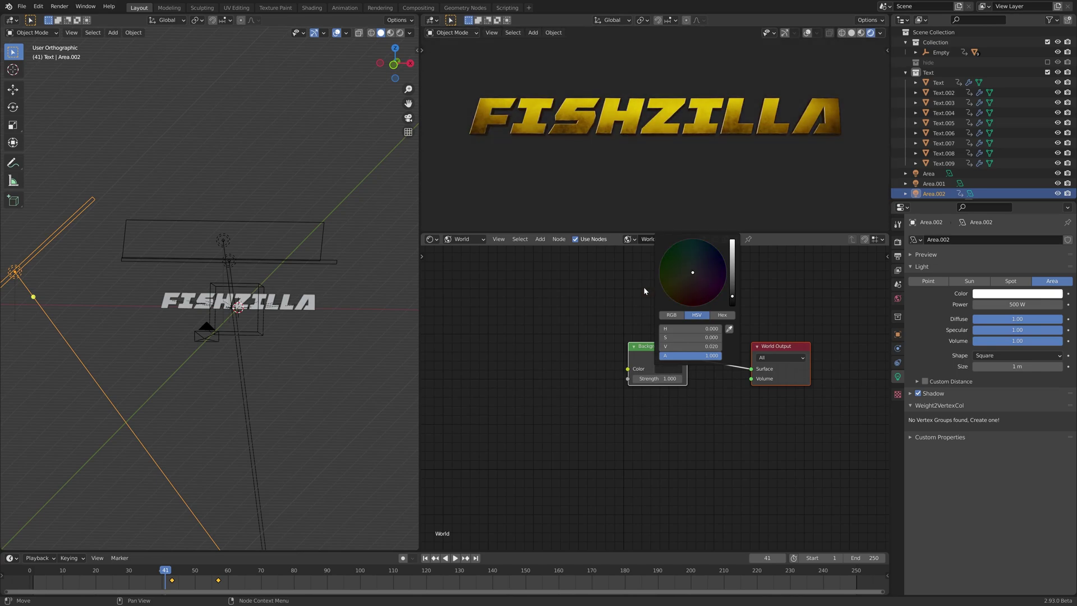
Select the title's final letter A and show its GOLD object material in the Shader Editor
click(316, 302)
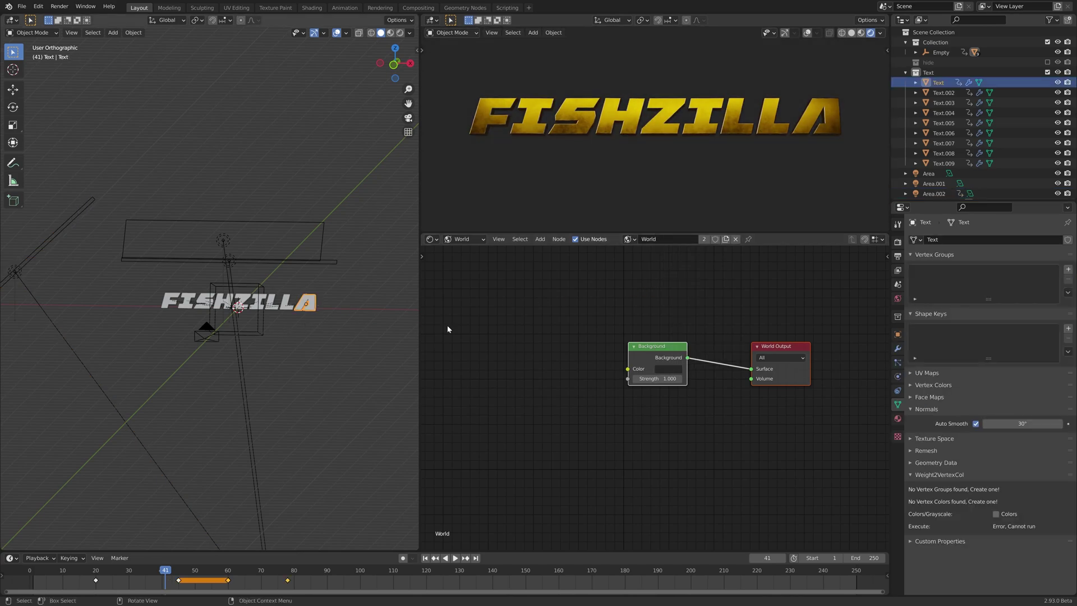
click(464, 239)
click(478, 253)
At frame 29, duplicate the Area light in the right side view and place the copy about 5 m above the original
drag(95, 570, 126, 571)
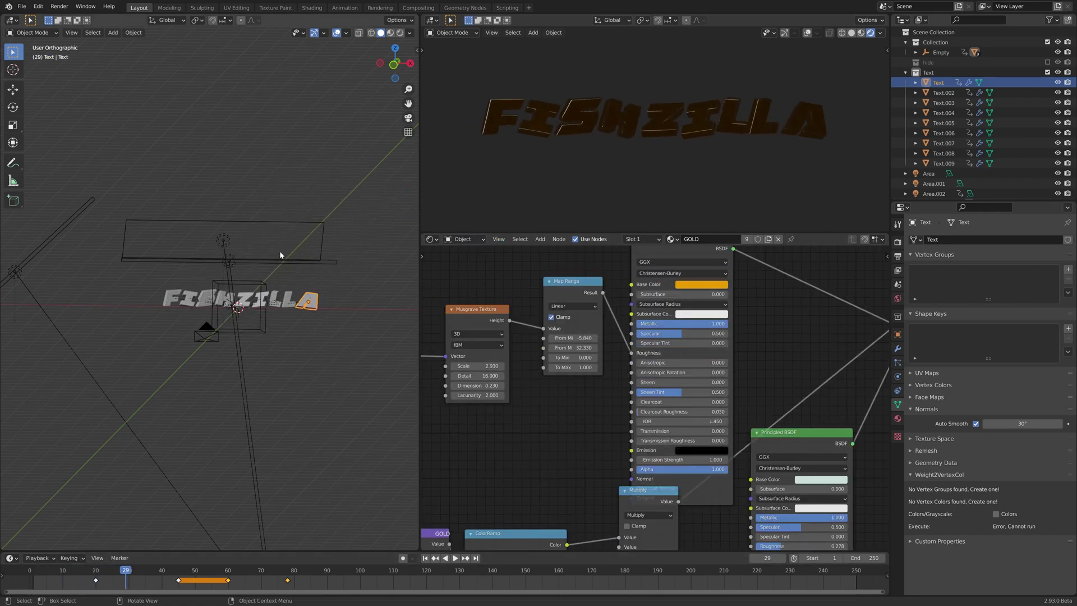
alt+middle_drag(280, 251, 221, 246)
click(212, 260)
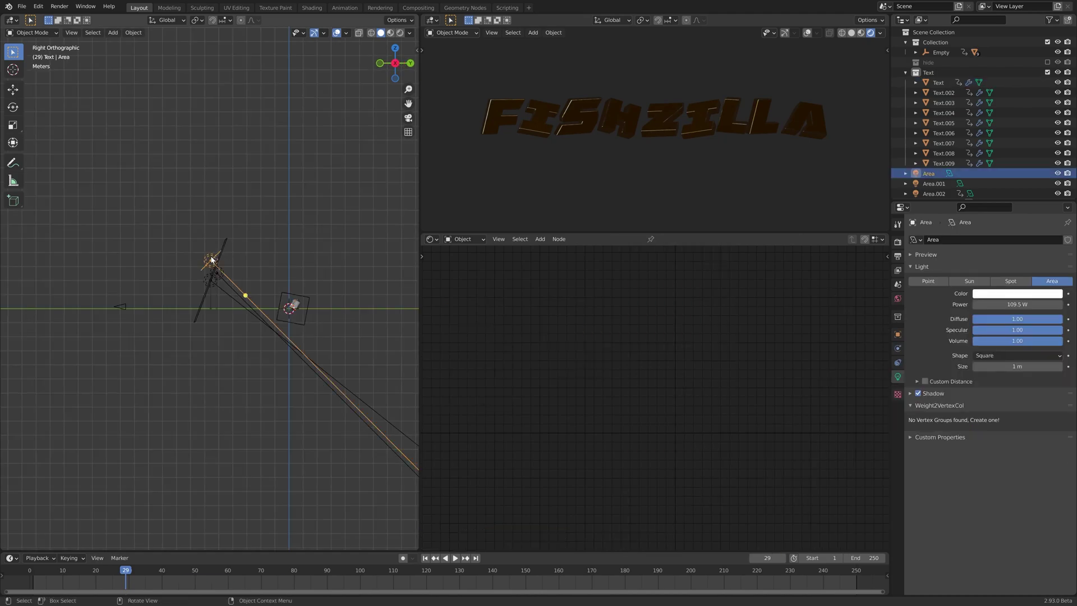
key(shift+d)
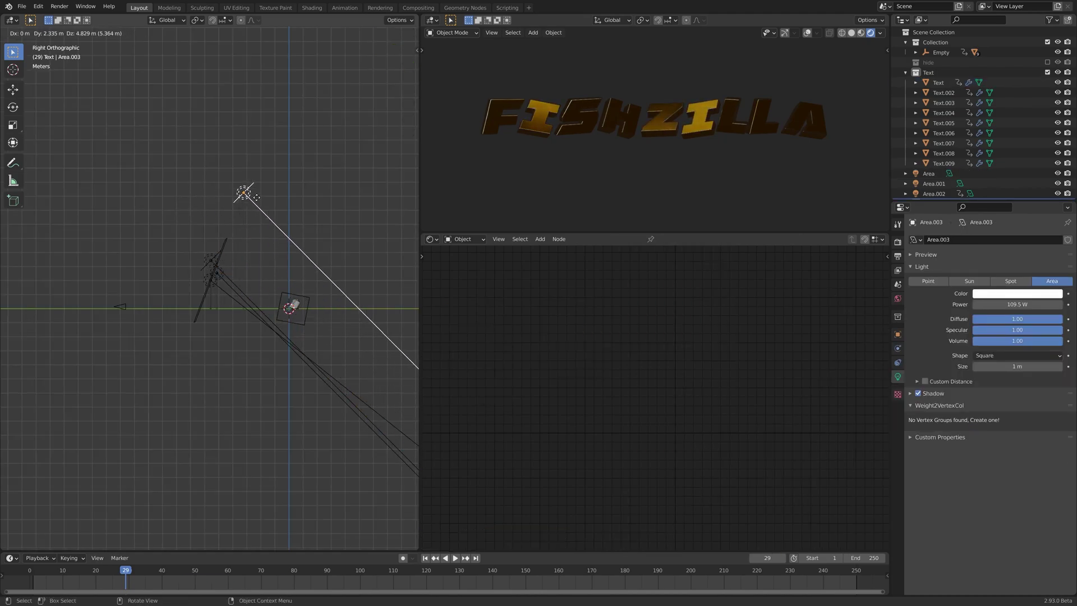
click(230, 193)
Enlarge the duplicated overhead area light and set its power to 250 W
key(s)
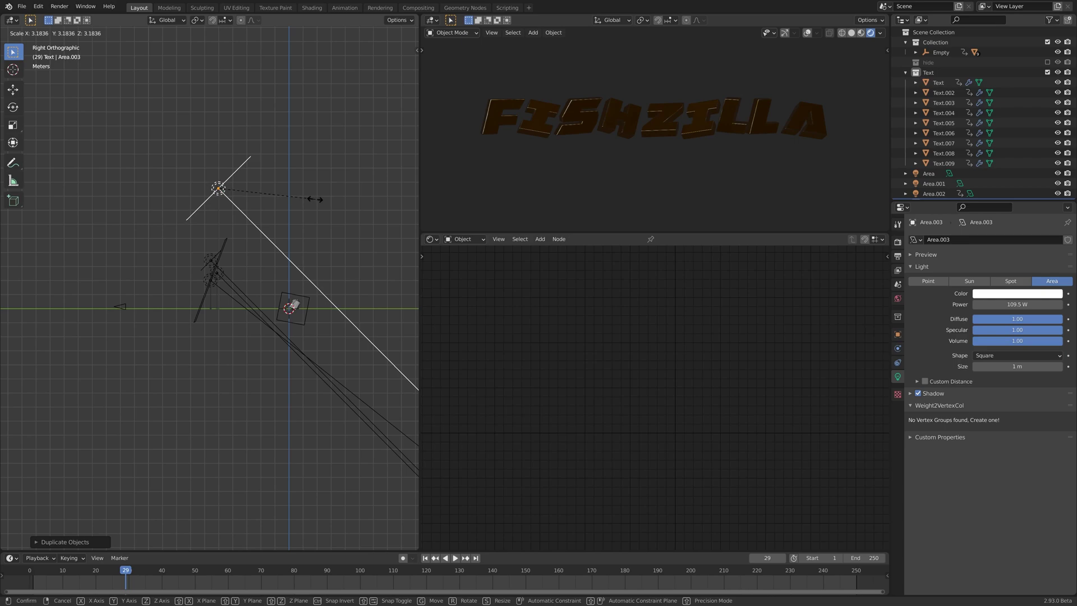
click(287, 196)
text(2)
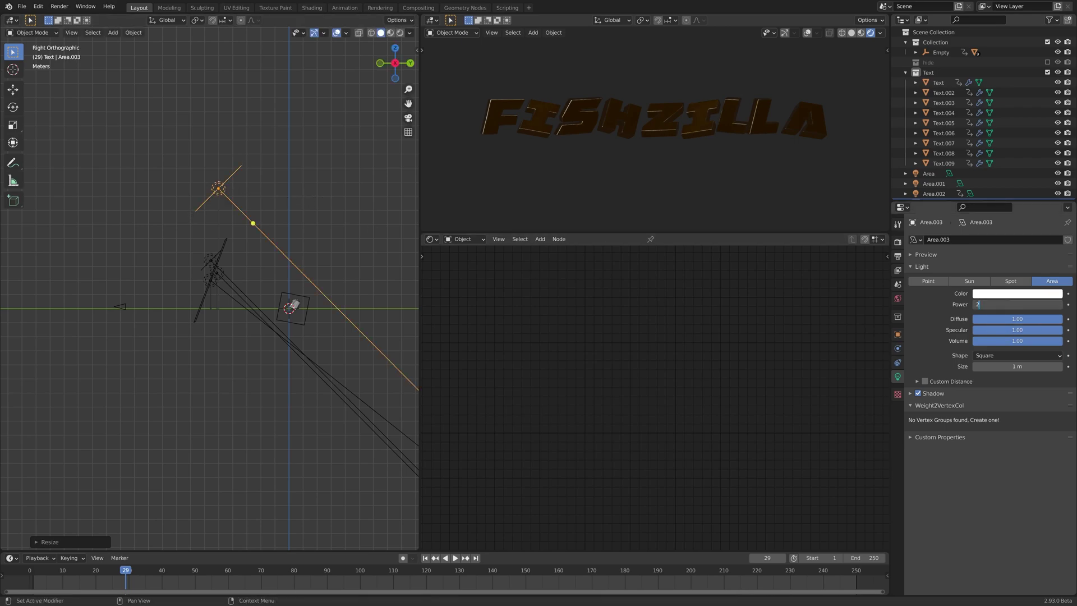
text(50)
key(Return)
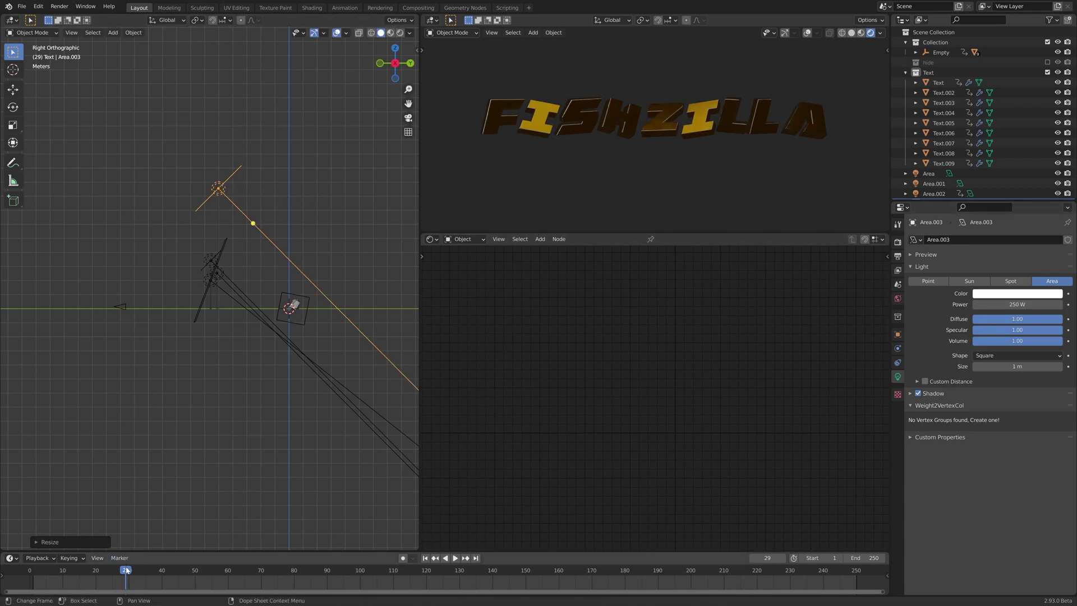
Move the overhead light farther forward and up from the title, enlarge it again, and set its power to 1000 W
key(g)
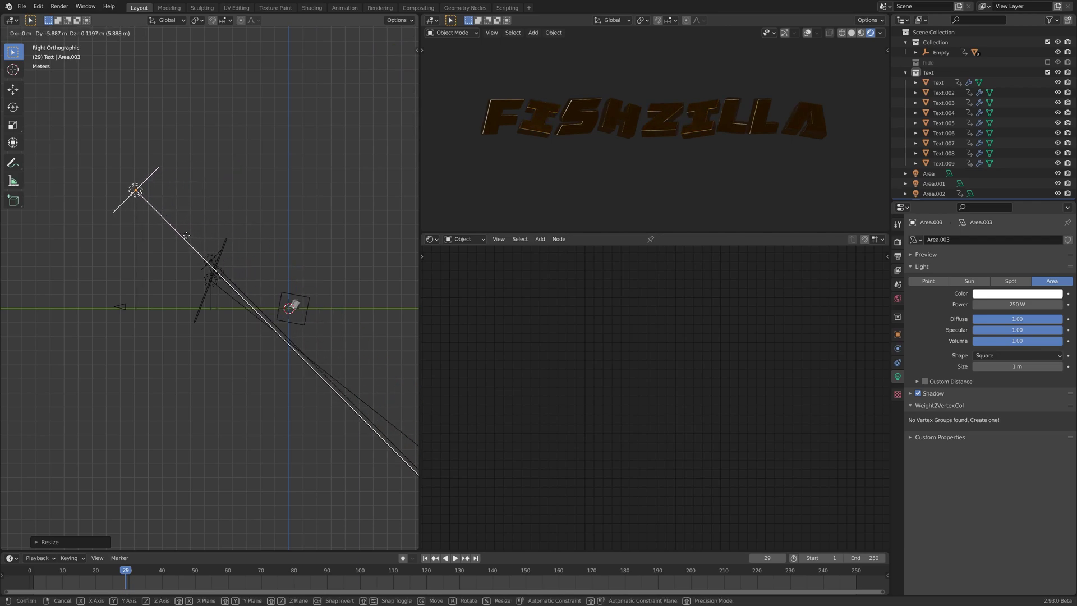
click(155, 179)
key(s)
click(248, 190)
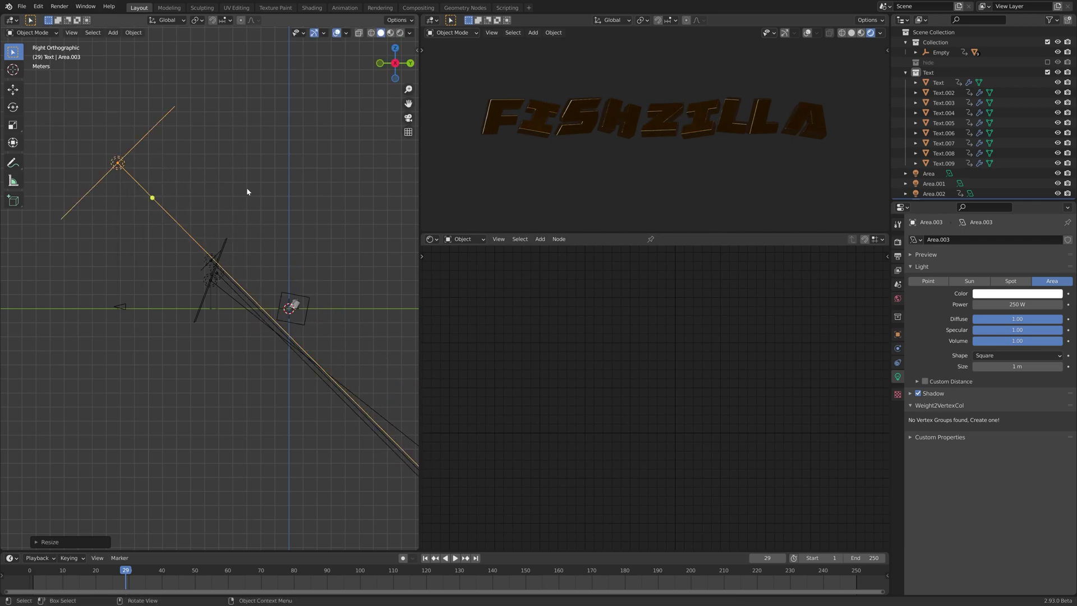
text(8)
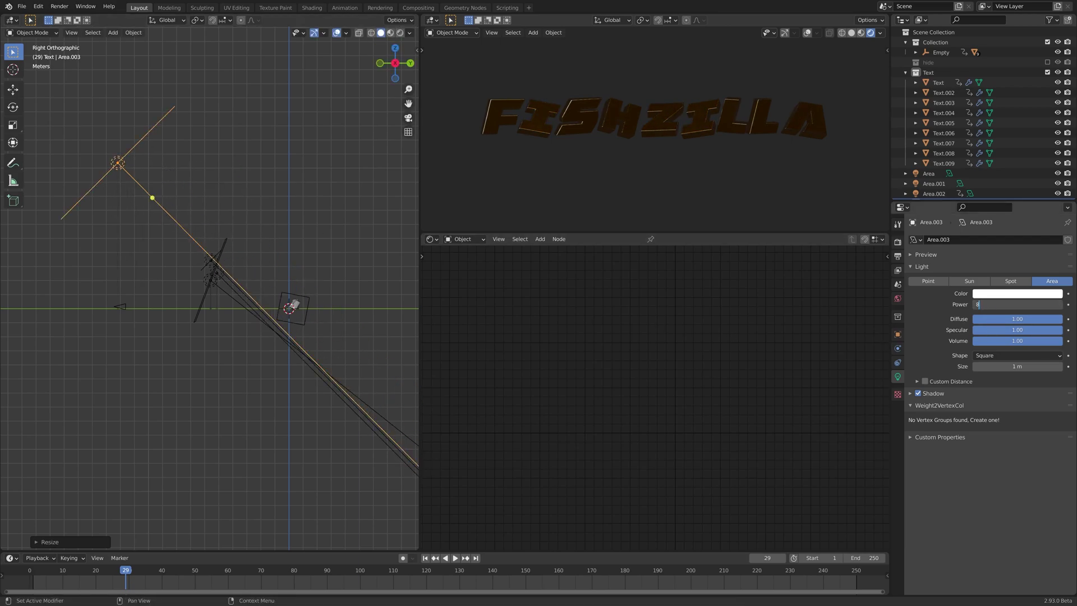
text(0)
key(Return)
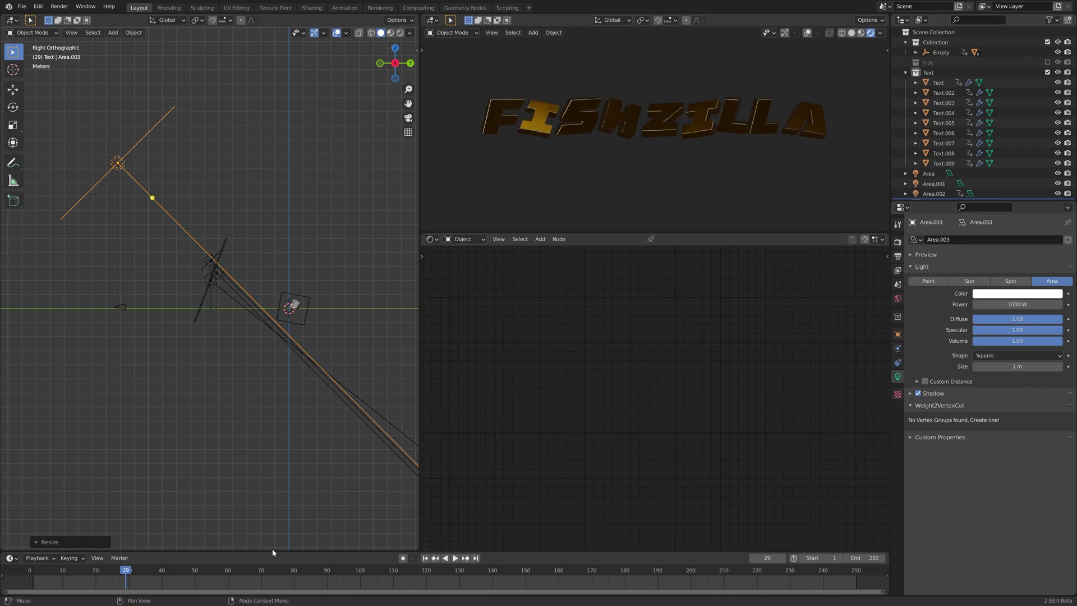
At frame 49, duplicate the 109.5 W area light in front of the title and place the copy below and behind the letters
key(space)
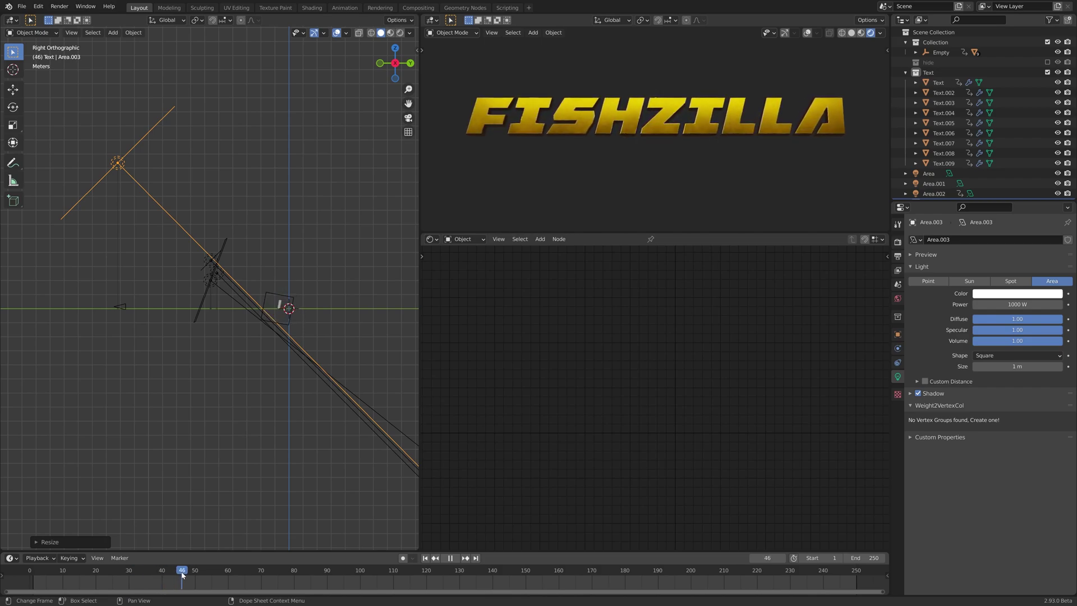
drag(181, 575, 263, 581)
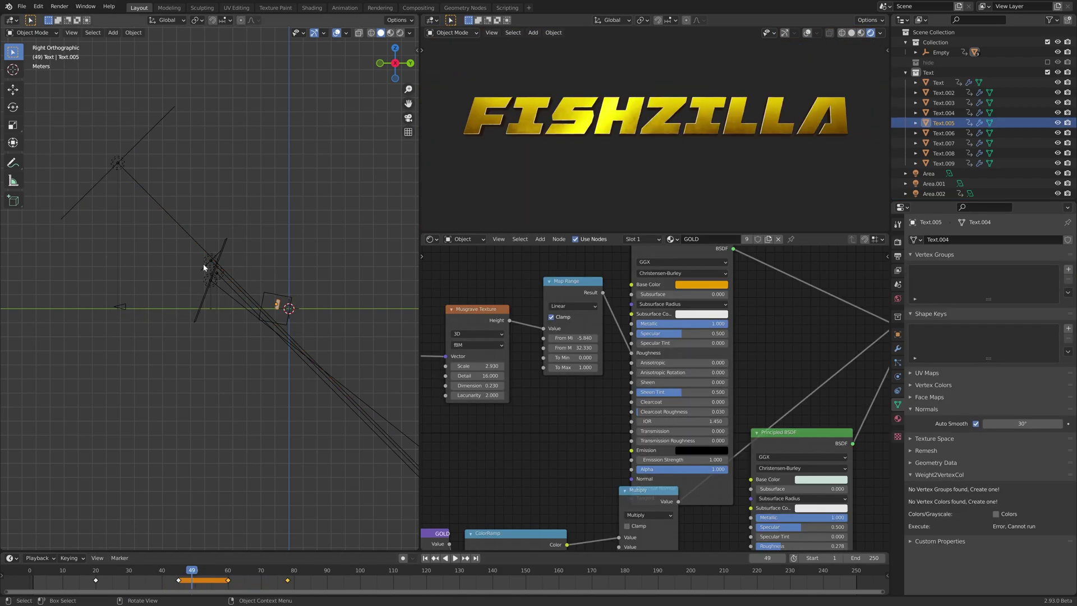
click(203, 263)
key(shift+d)
click(335, 374)
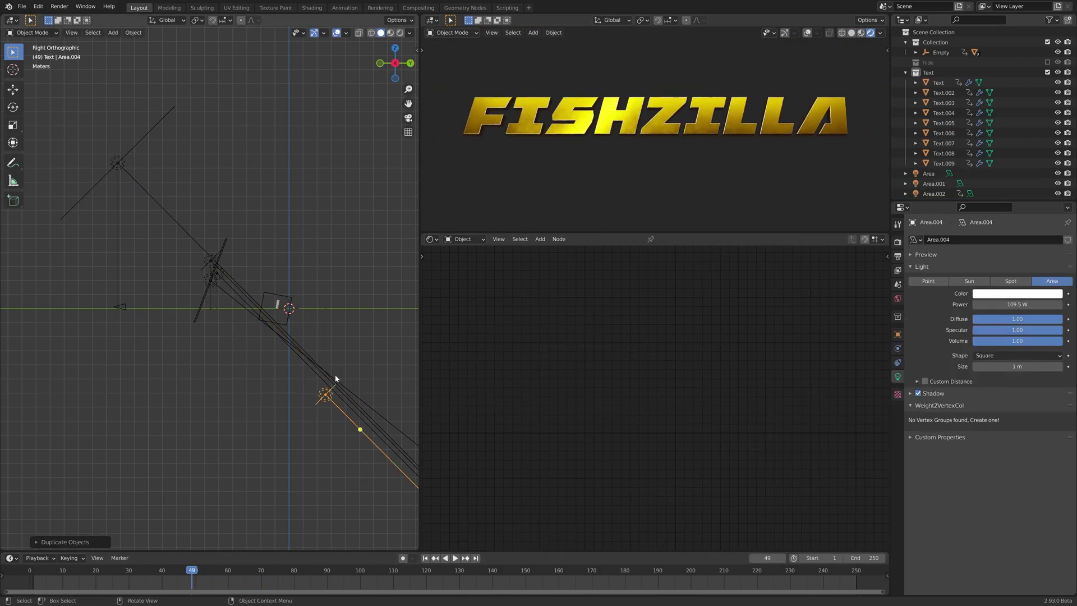
Rotate the new light to face the title from behind and move it farther back and slightly up, in line with the letters
mouse_move(182, 273)
middle_down()
mouse_move(207, 295)
mouse_move(176, 284)
middle_up()
key(r)
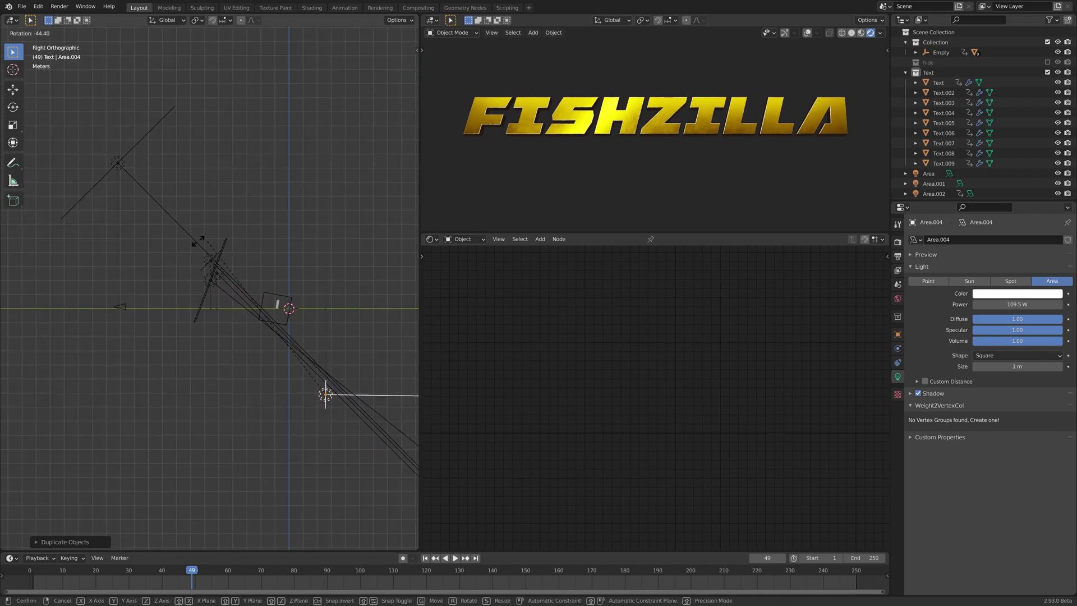
click(307, 452)
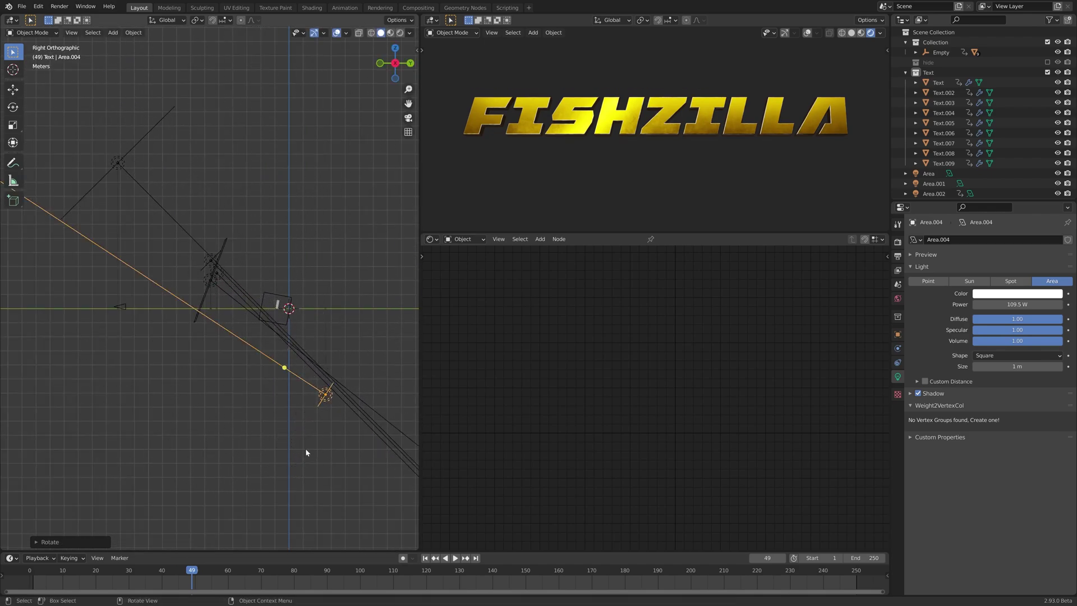
key(g)
click(344, 405)
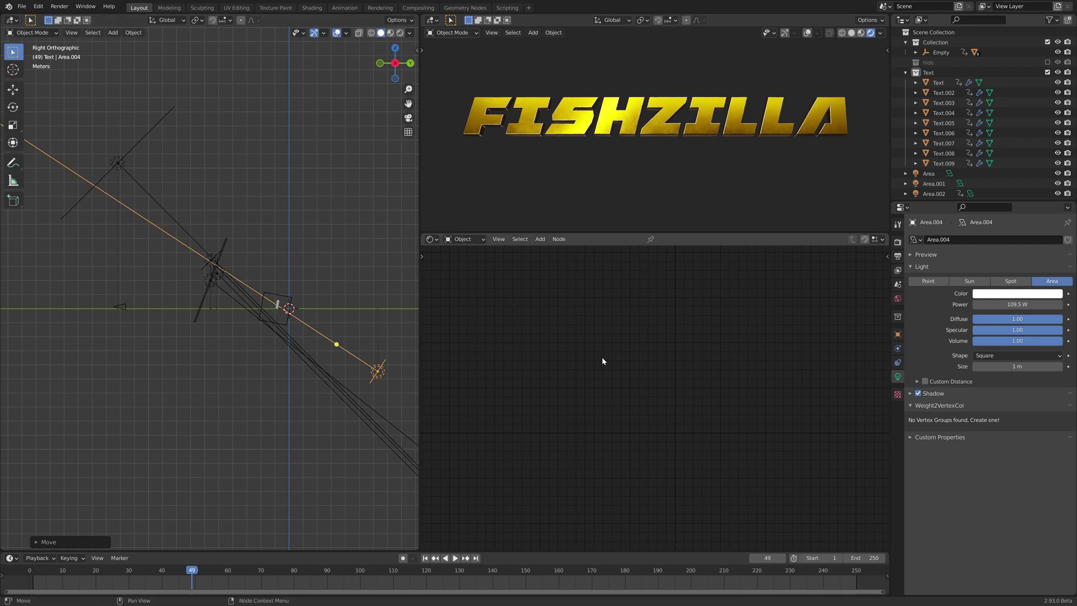
Change the back light's colour to turquoise and play the animation from around frame 21 to preview it
click(1009, 294)
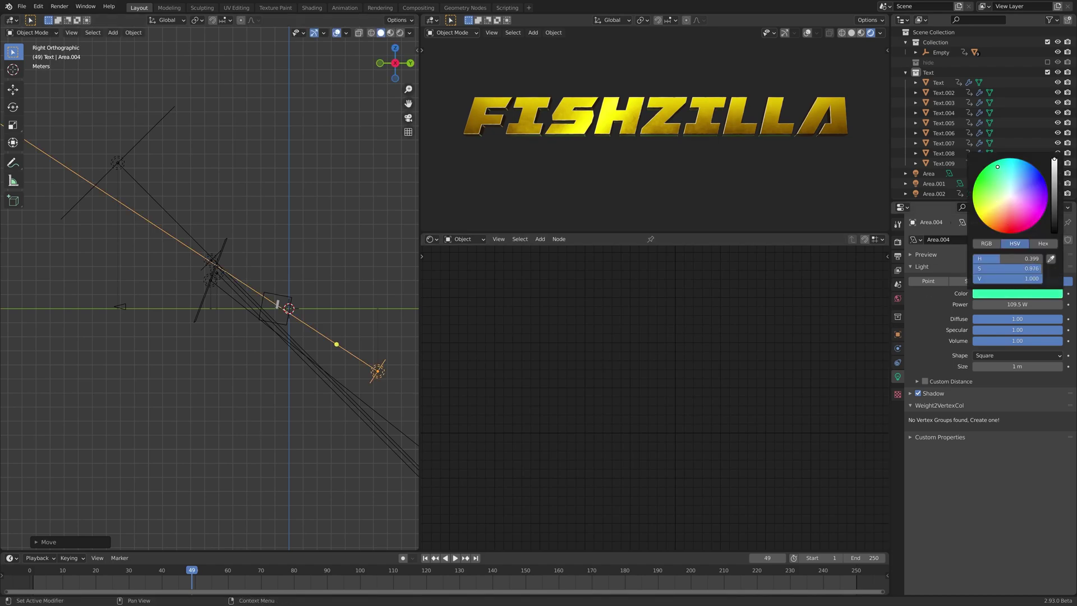
click(1019, 296)
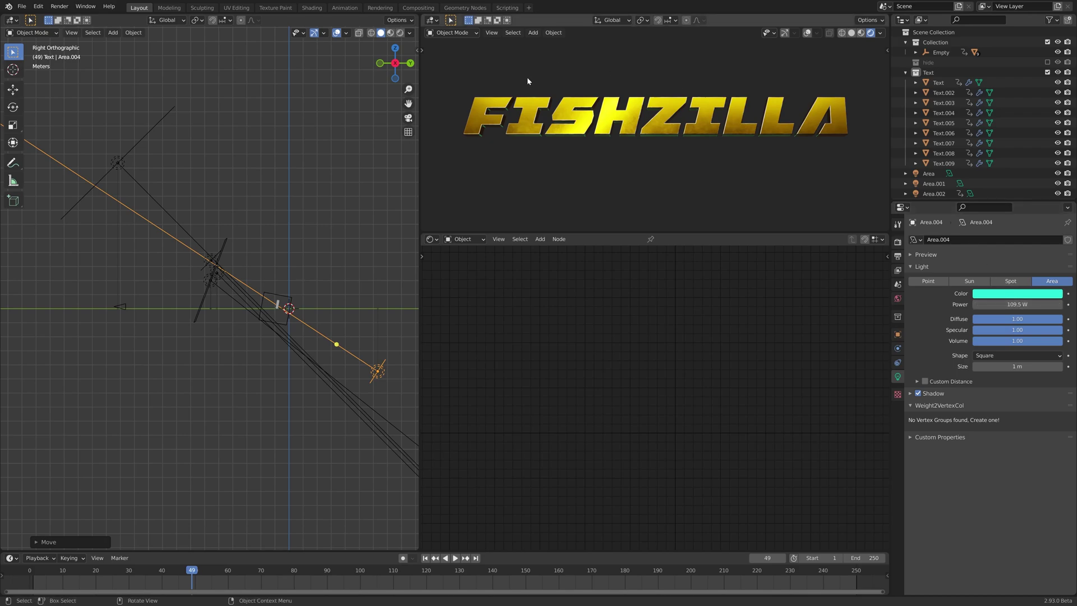
middle_drag(165, 251, 220, 304)
click(105, 566)
key(space)
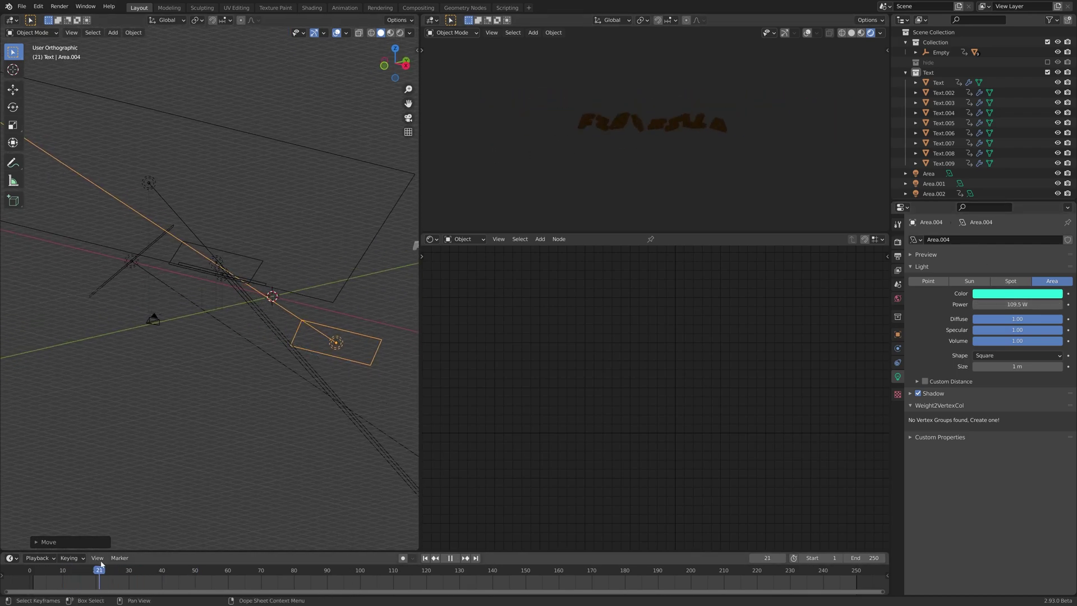
key(space)
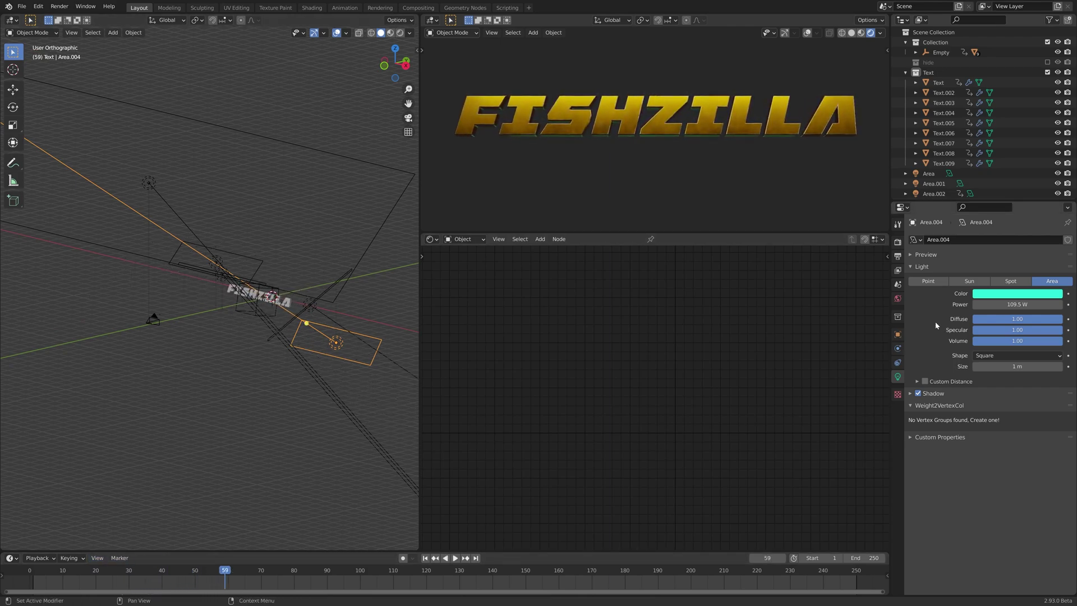
Enable Ambient Occlusion and Bloom for the Eevee render and scrub the animation to frame 58
click(897, 242)
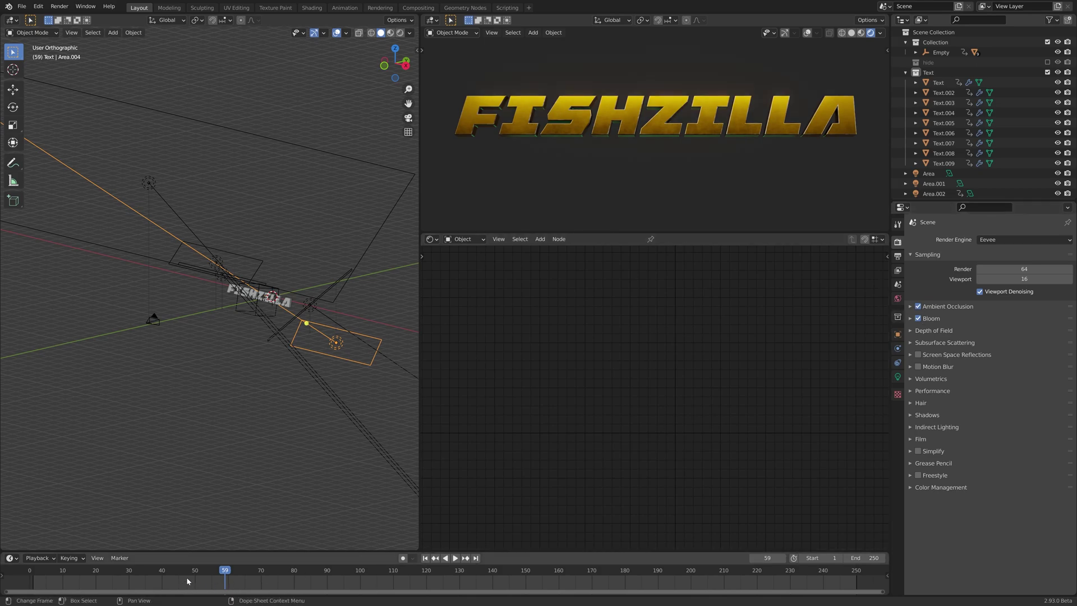
drag(168, 578, 221, 603)
scroll(597, 208, down, 4)
scroll(597, 207, up, 4)
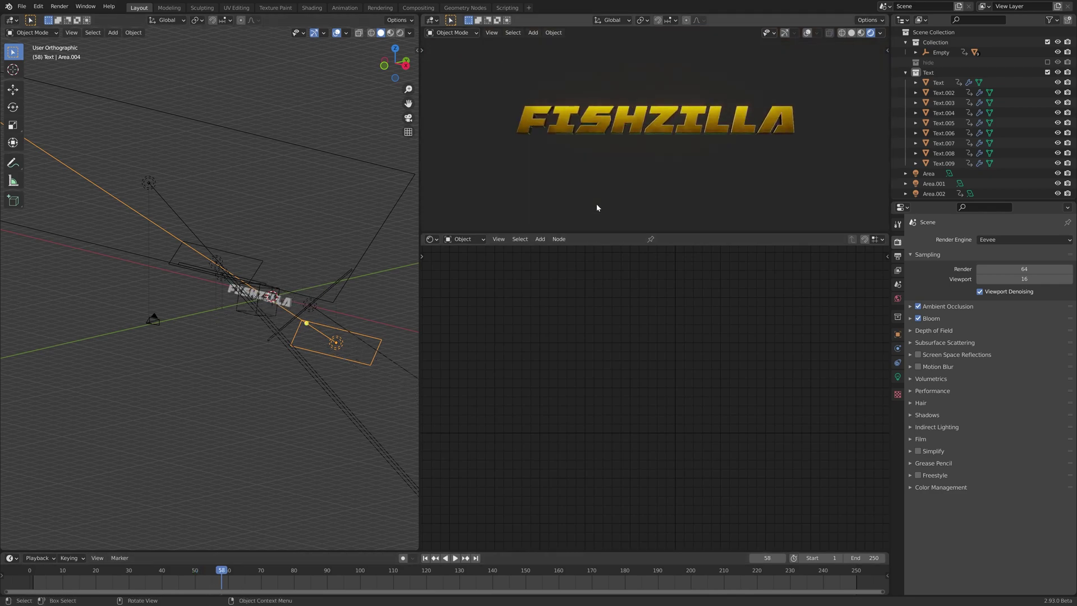
Widen the modelling viewport and add a plane at the 3D cursor, rotated 90° about the X axis
scroll(254, 299, down, 3)
middle_drag(255, 300, 193, 293)
scroll(193, 294, up, 5)
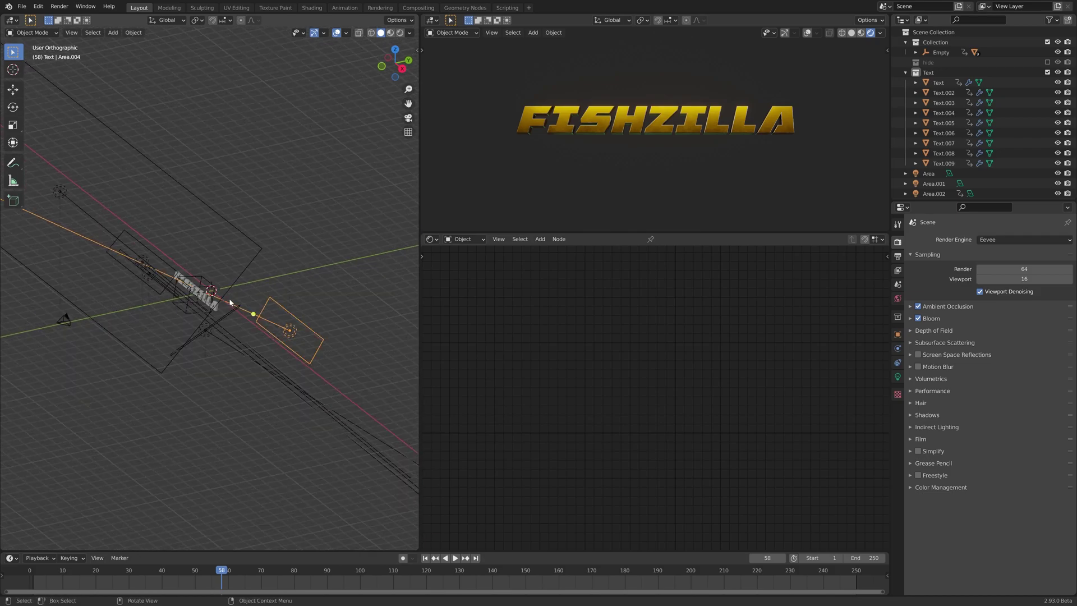
drag(420, 269, 538, 268)
shift+middle_drag(363, 291, 296, 319)
key(shift+a)
click(310, 299)
text(r)
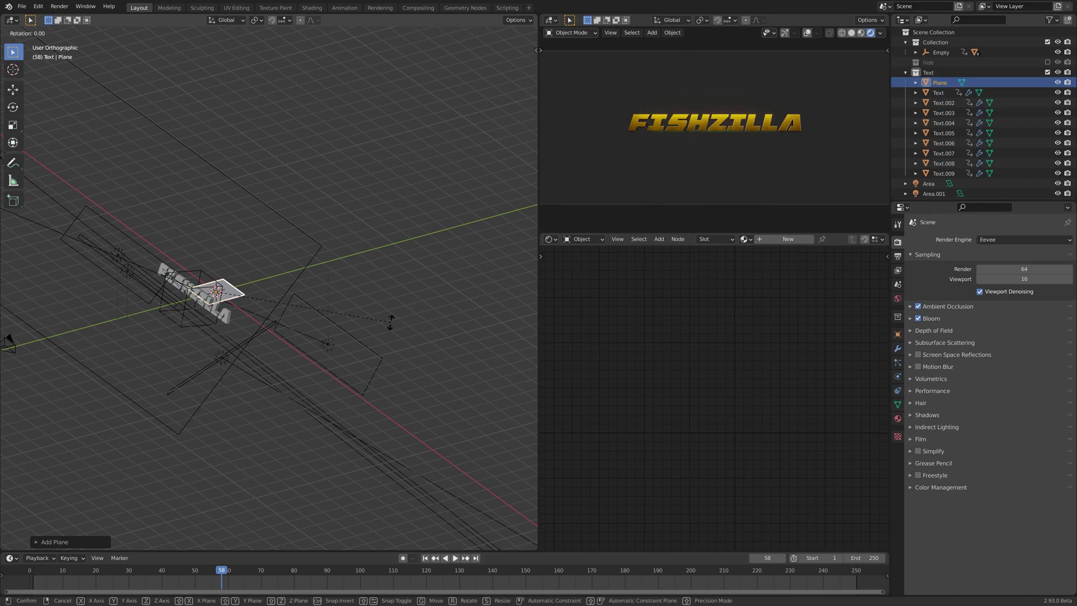
text(x90)
key(Return)
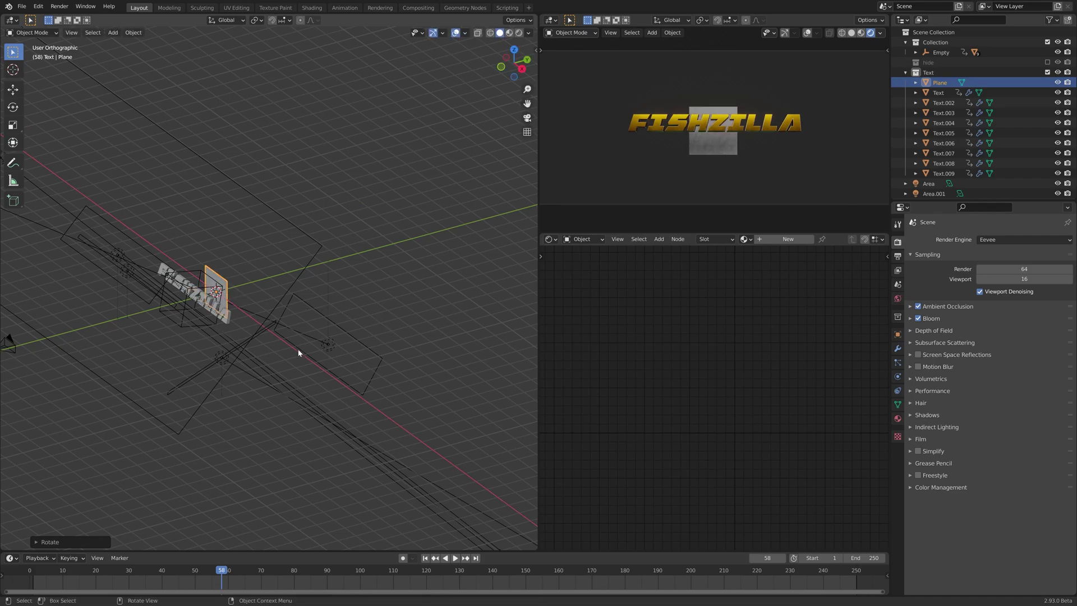
Scale the upright plane up about 4.8 times and move it back along global Y, well behind the title
key(s)
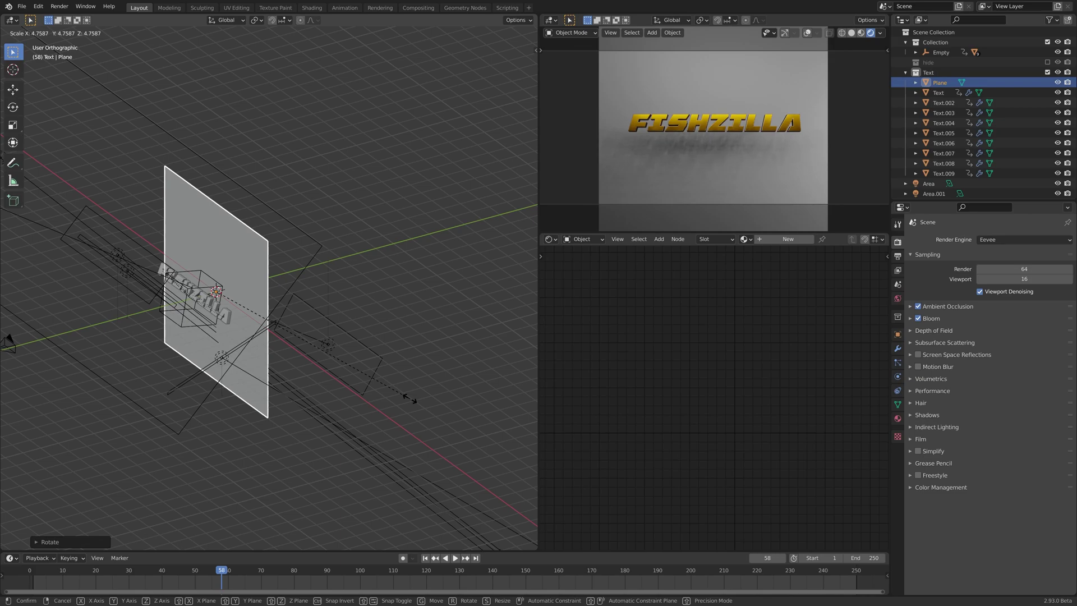
click(415, 400)
key(g)
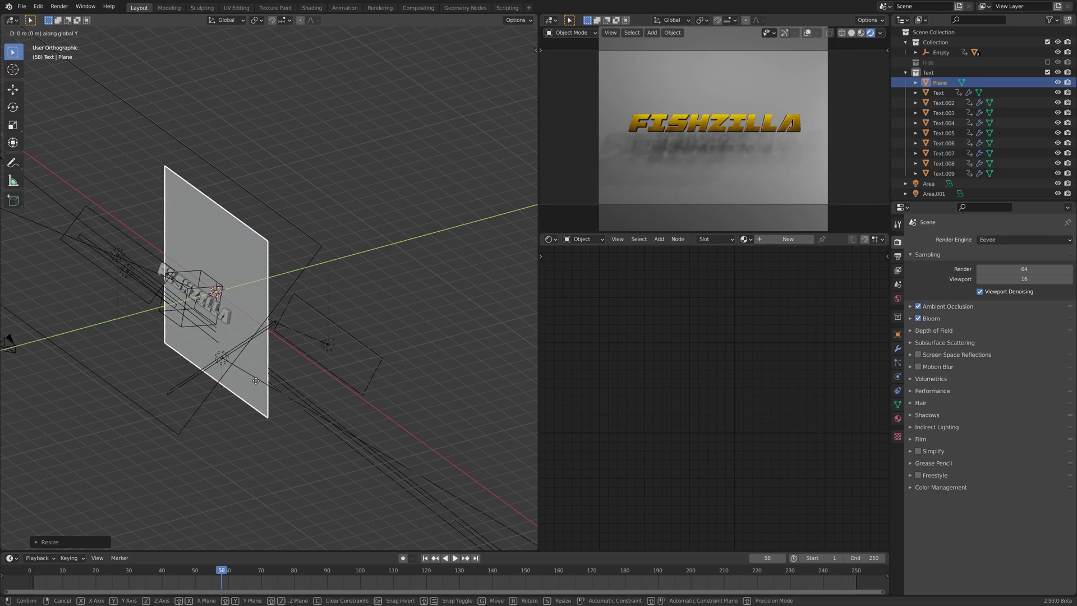
click(486, 242)
middle_drag(485, 243, 365, 285)
key(g)
click(479, 276)
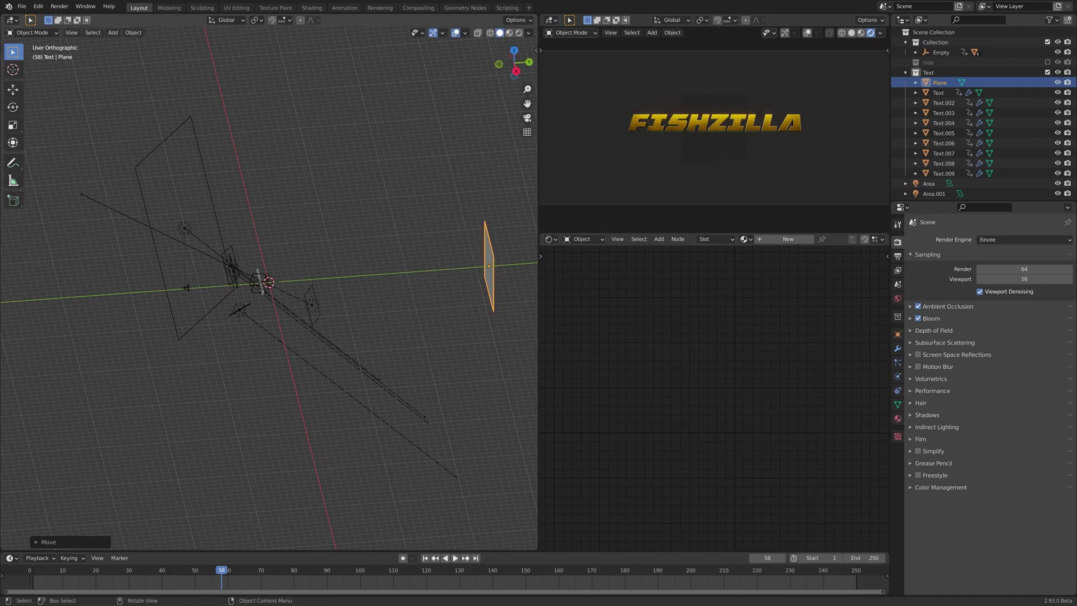
Enlarge the distant plane about 7 times more to fill the background behind the title
key(s)
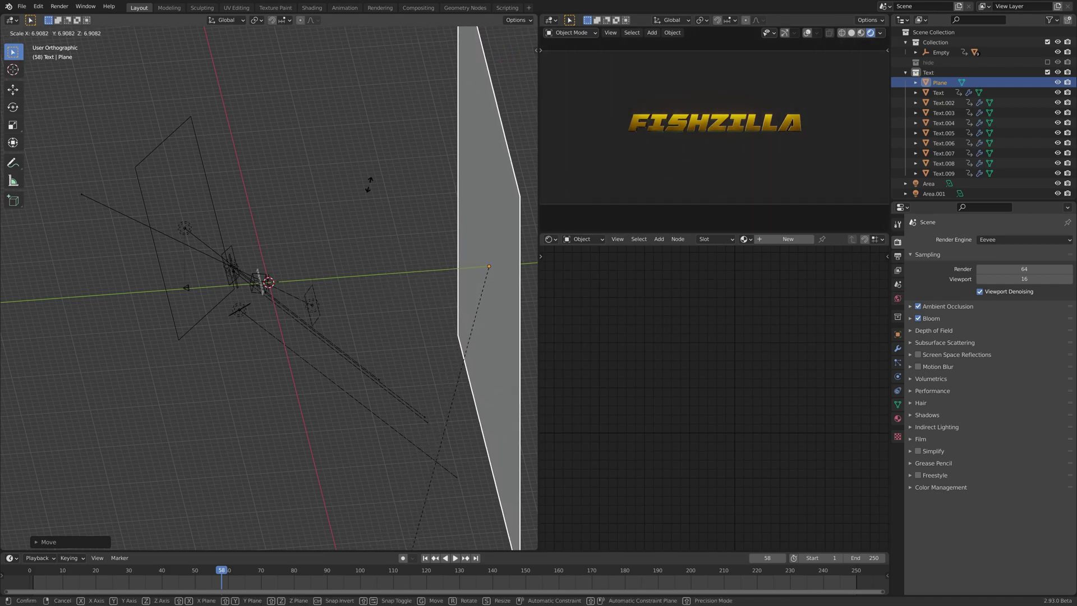
click(368, 183)
middle_drag(369, 176, 324, 177)
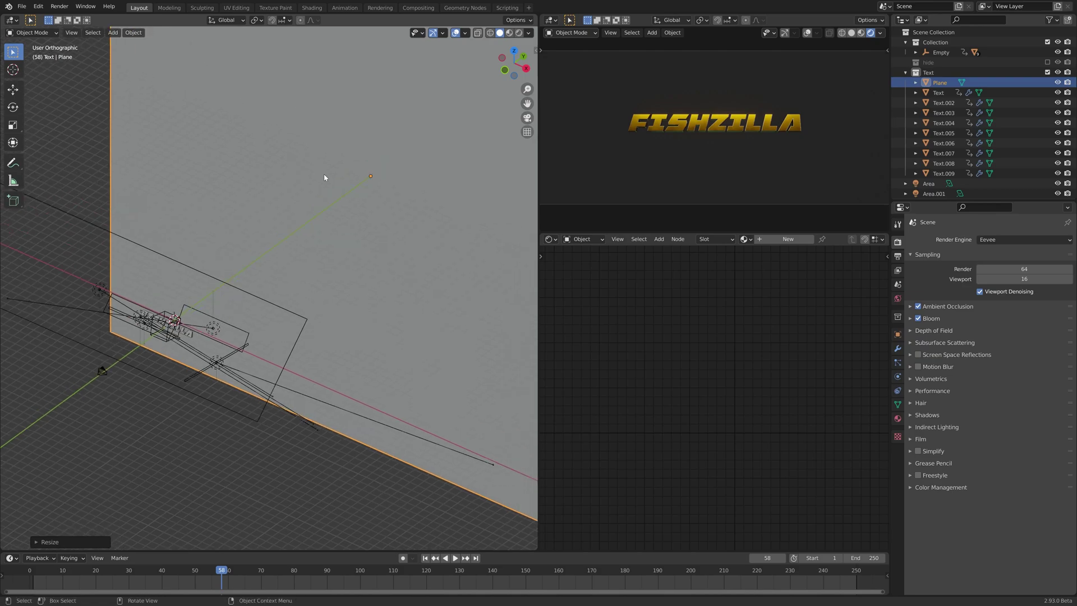
Create a new material on the background plane and name it BG
click(897, 419)
click(973, 283)
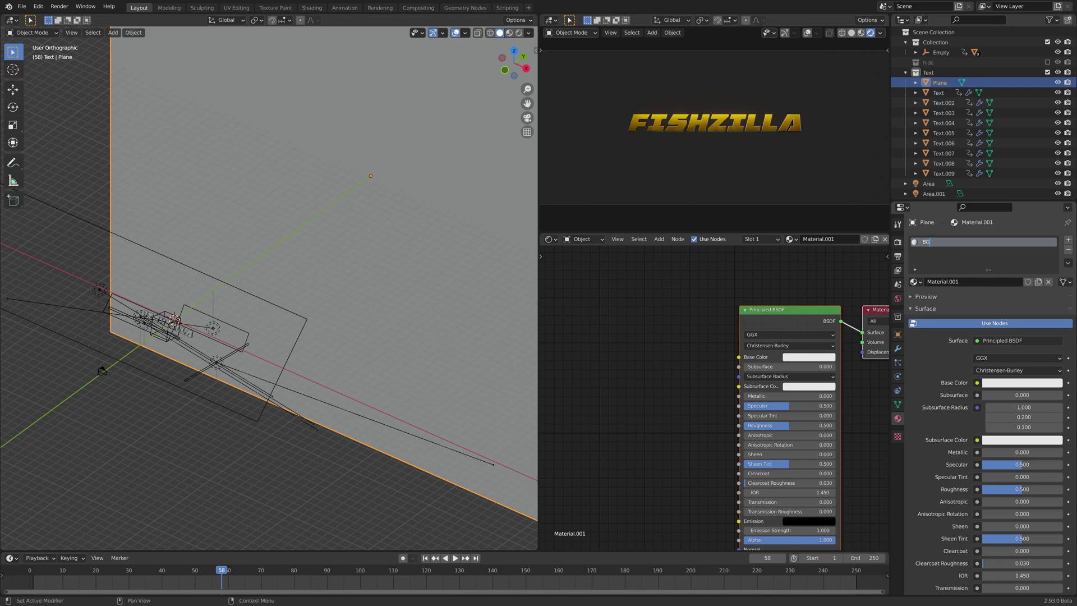
key(Return)
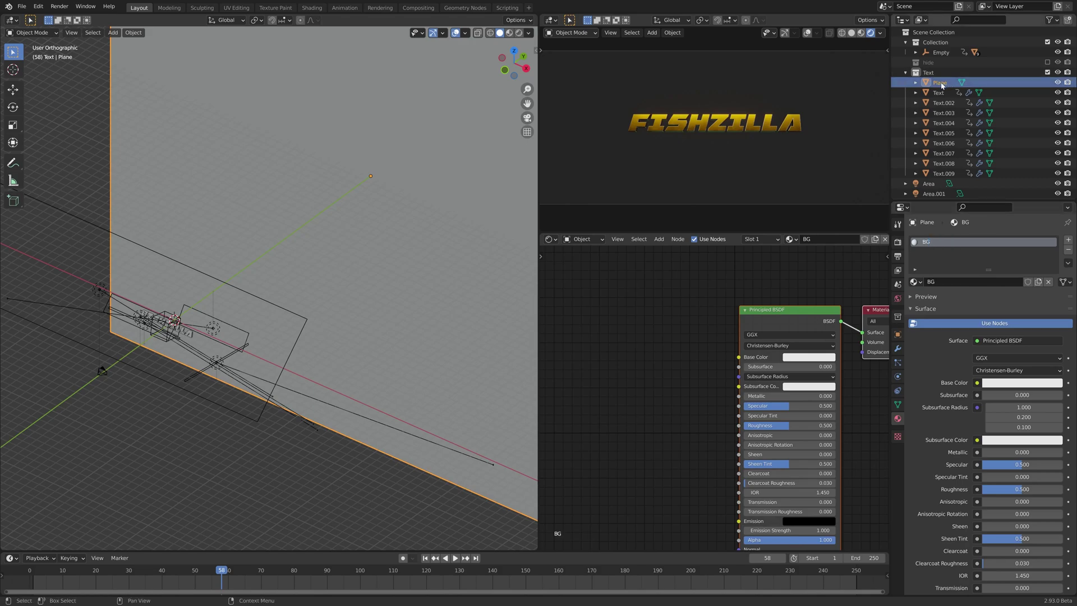
Move the plane out of the Text collection into the Scene Collection and select it again
drag(942, 85, 934, 33)
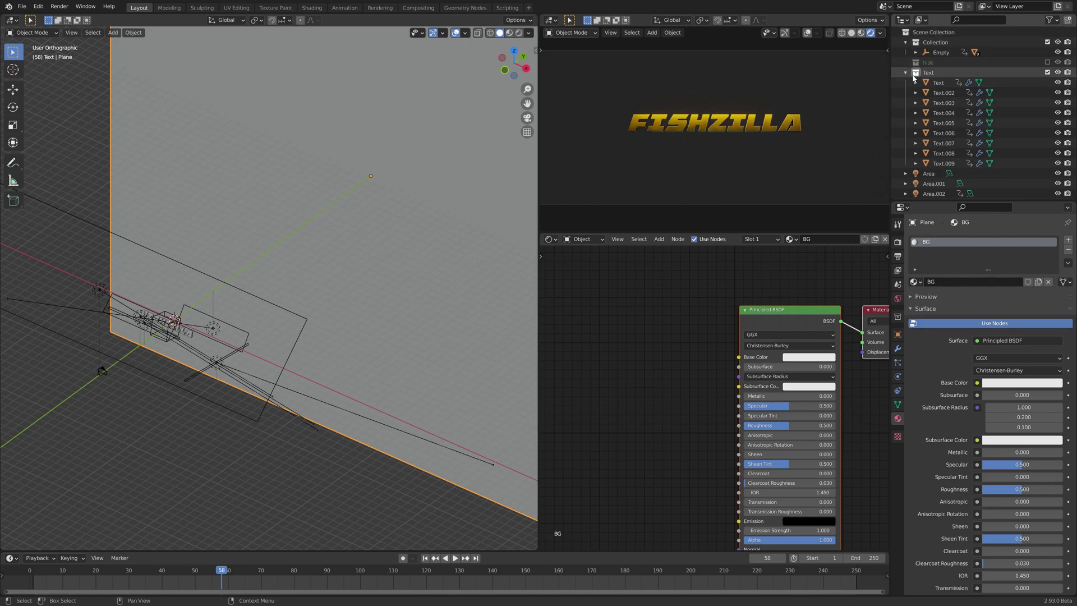
click(945, 34)
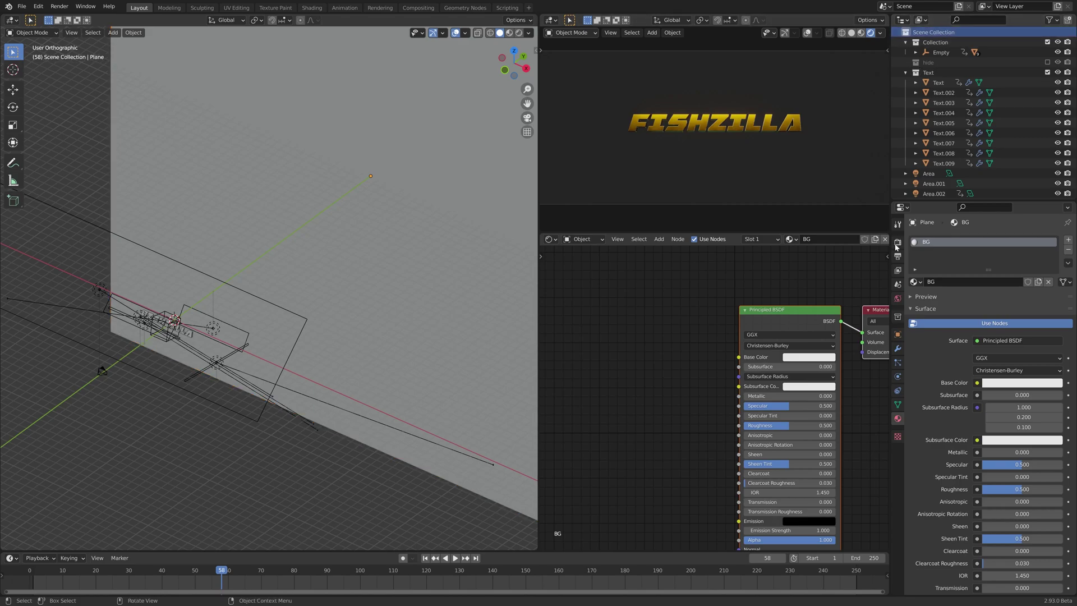
scroll(952, 108, down, 3)
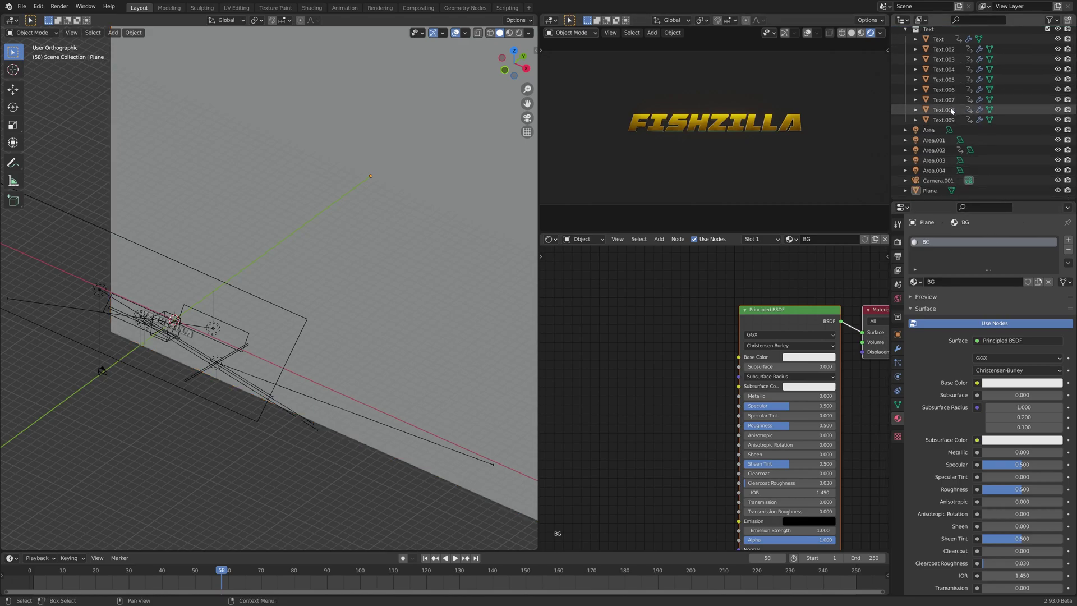
click(930, 191)
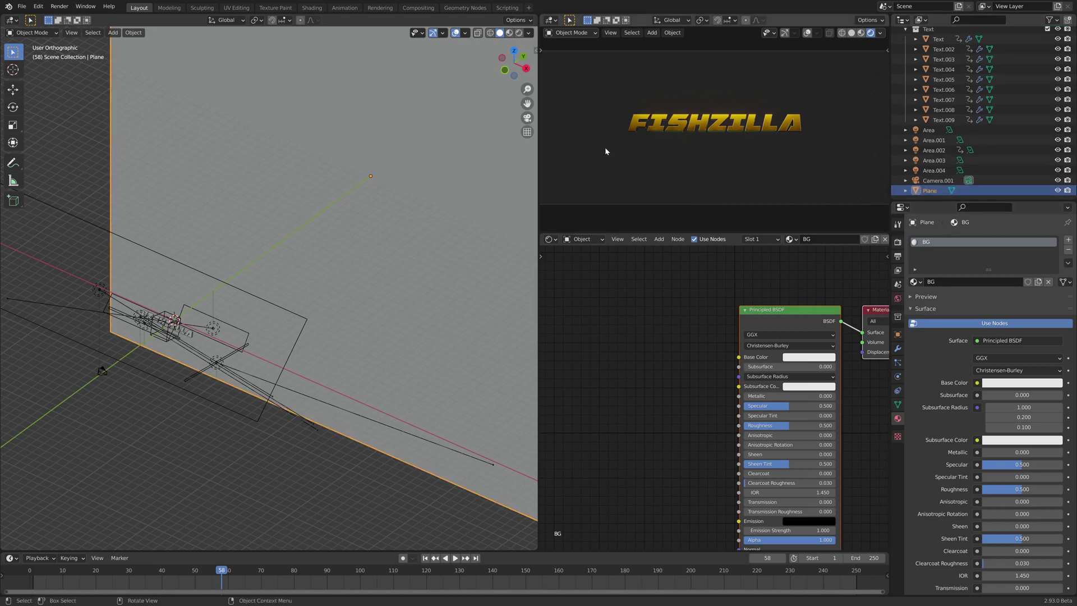
Set the BG material's Base Color to a turquoise with hue 0.508
click(804, 358)
drag(818, 254, 811, 239)
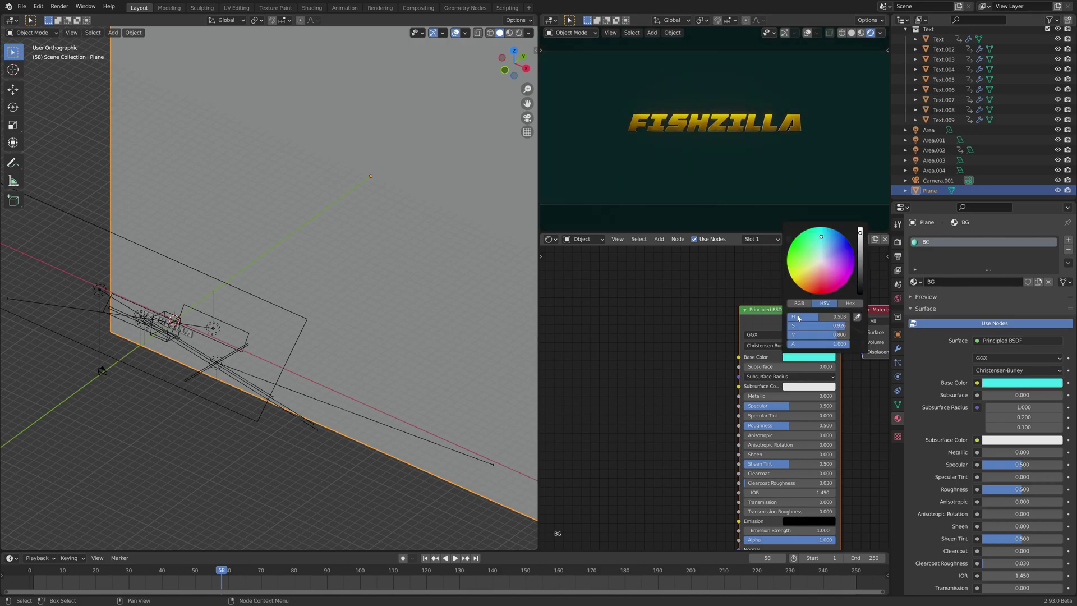
middle_drag(719, 384, 774, 349)
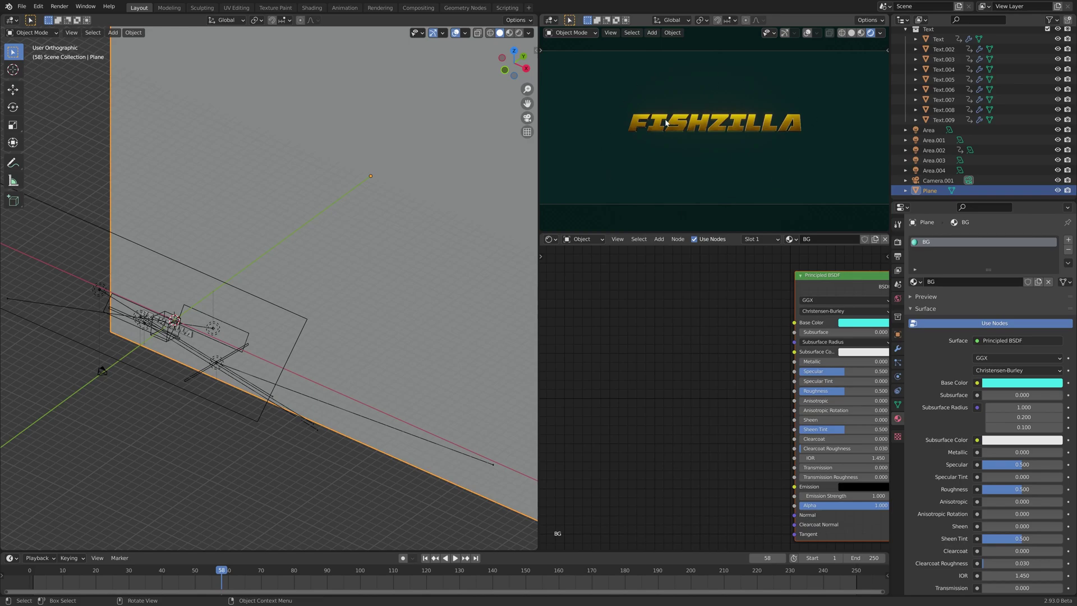
Set the BG material's Emission colour to a green with hue 0.429
middle_drag(707, 356, 705, 319)
click(832, 453)
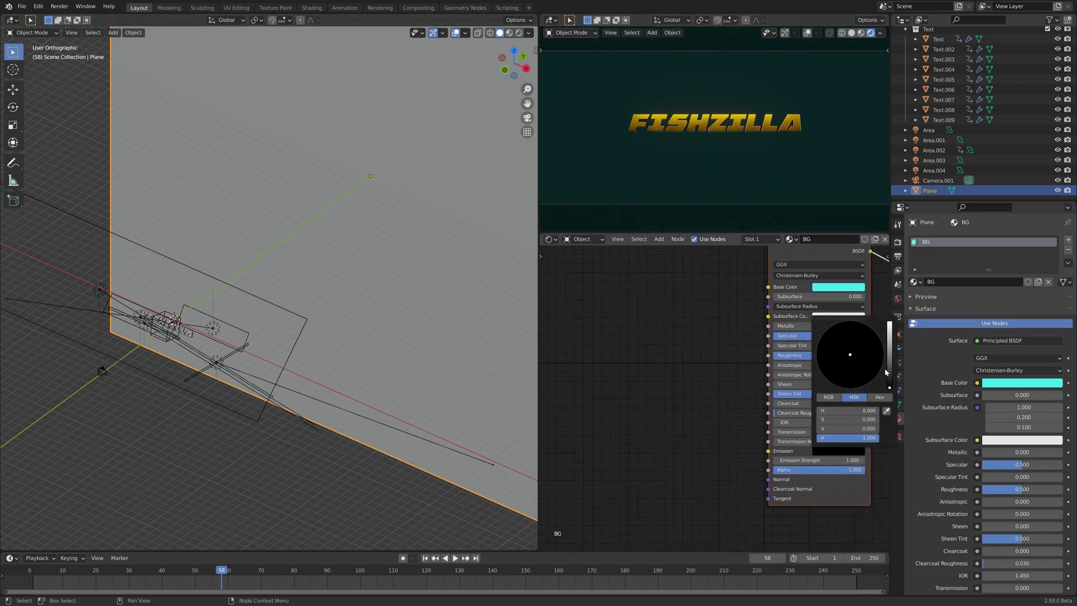
drag(886, 373, 852, 331)
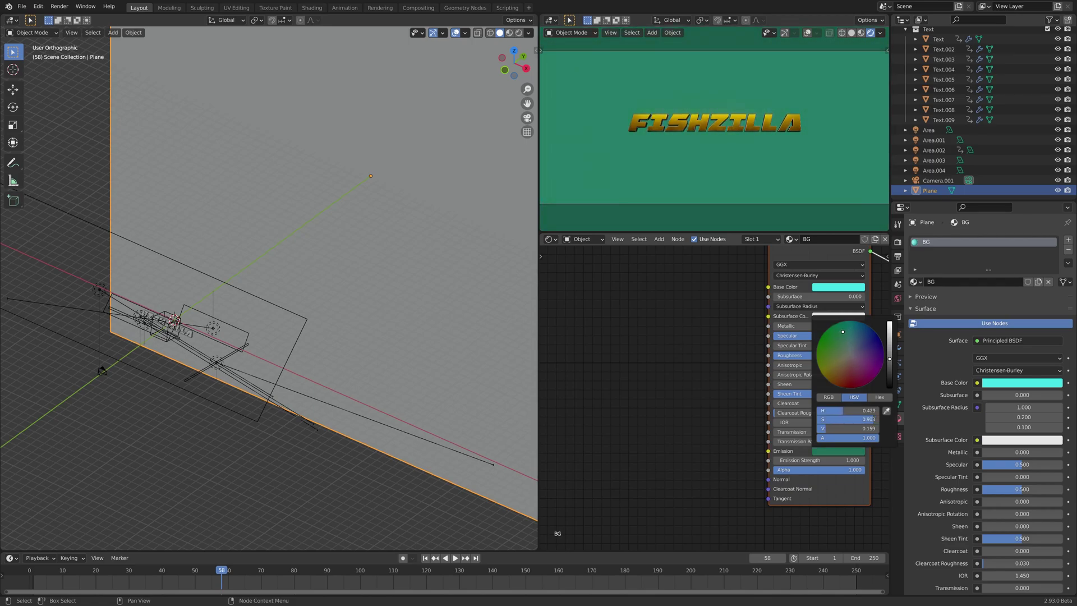
Add a Gradient Texture node, set it to Spherical, and connect its Fac output to the Principled BSDF's Emission Strength
click(666, 352)
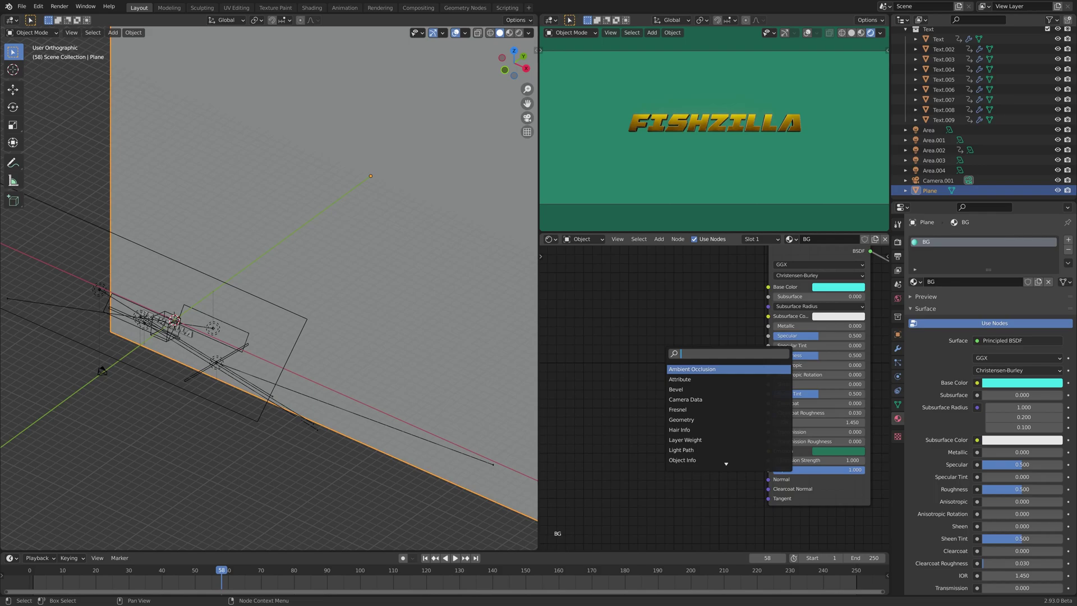
text(gra)
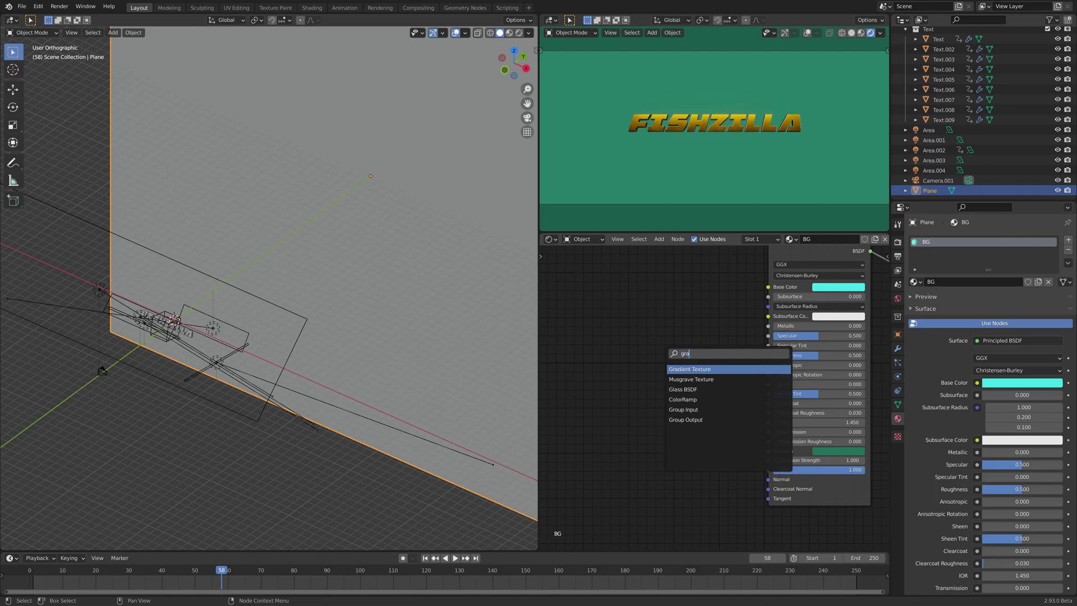
key(Return)
click(648, 353)
click(648, 363)
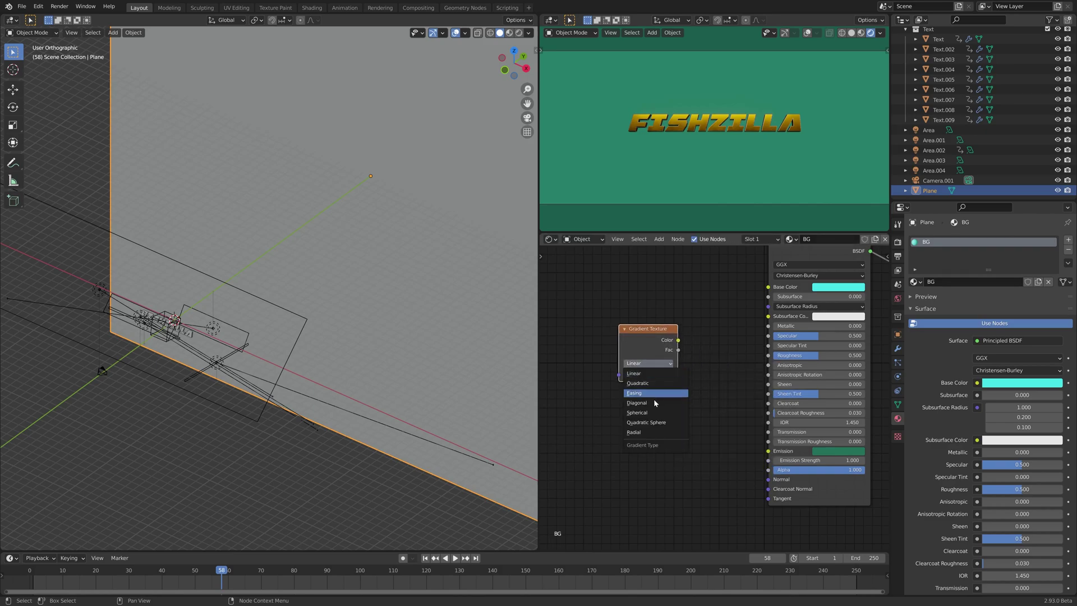
click(659, 418)
drag(678, 350, 771, 461)
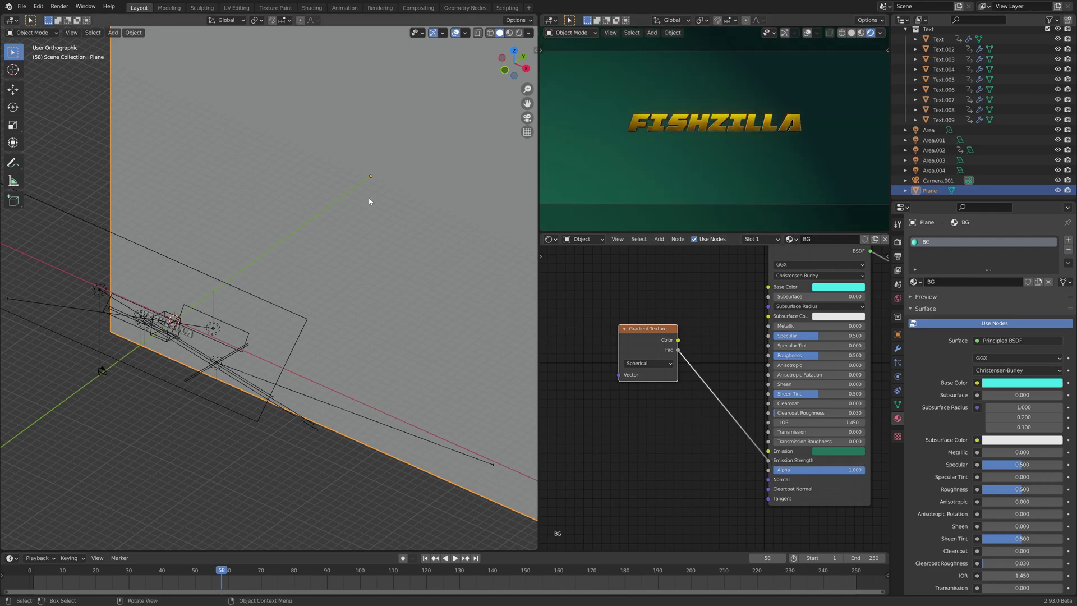
Show the large 3D viewport in rendered shading with the whole background plane facing the view
scroll(370, 198, down, 4)
click(509, 33)
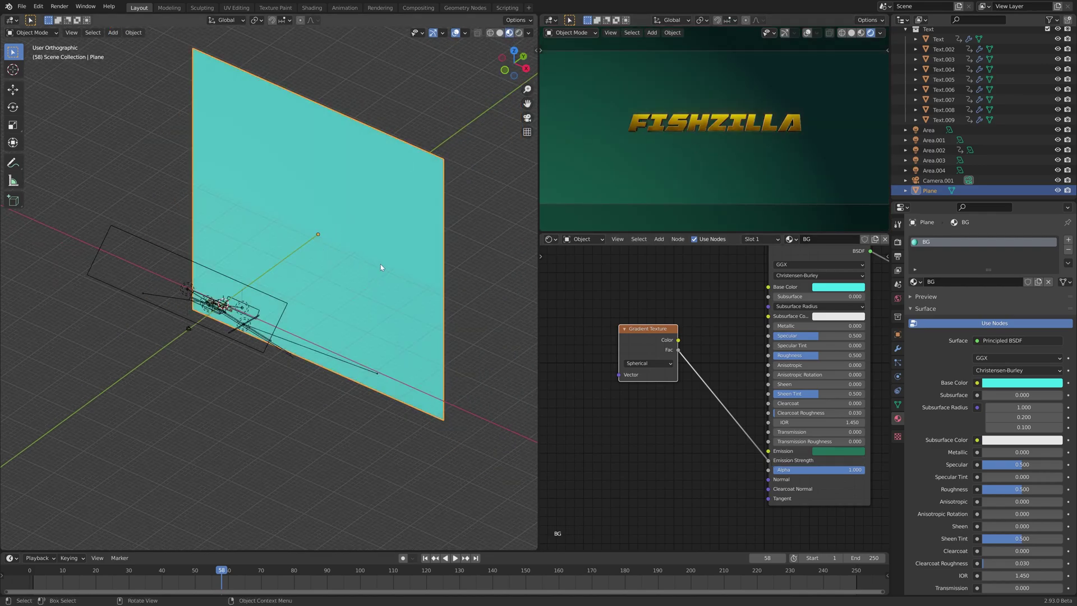
mouse_move(381, 267)
middle_down()
mouse_move(368, 270)
mouse_move(377, 250)
middle_up()
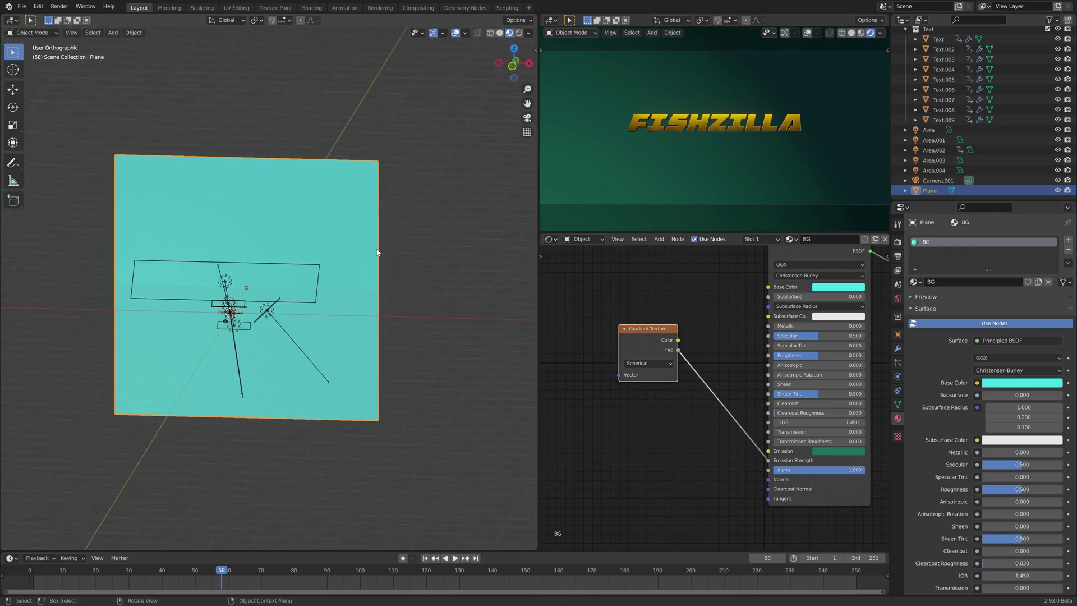
click(520, 33)
mouse_move(253, 269)
middle_down()
mouse_move(293, 273)
mouse_move(314, 240)
mouse_move(295, 316)
middle_up()
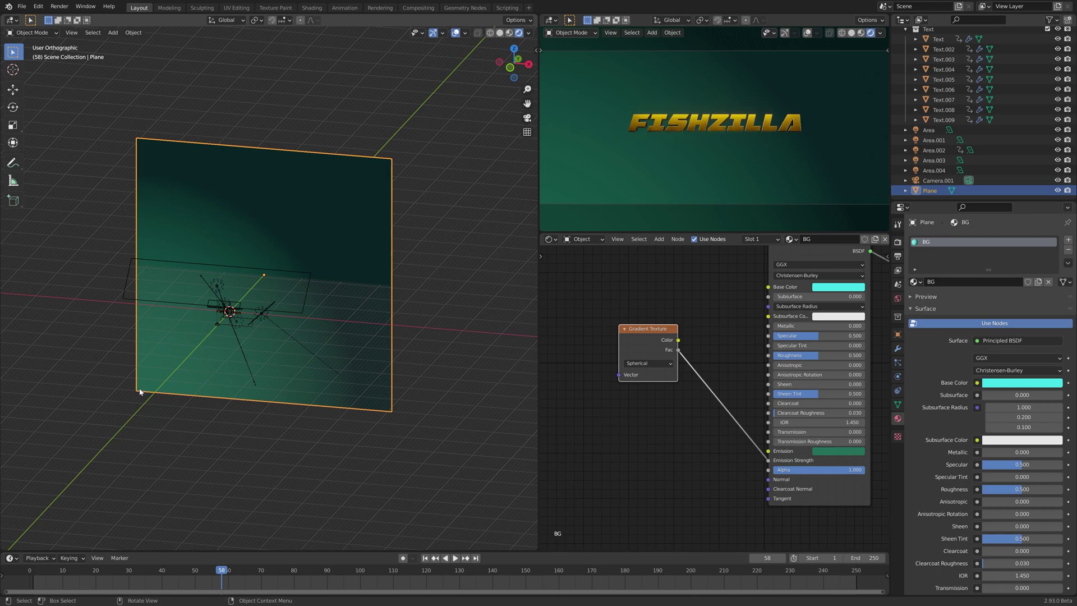
Add Texture Coordinate and Mapping nodes ahead of the Gradient Texture and set the mapping type to Texture
middle_drag(630, 347, 701, 329)
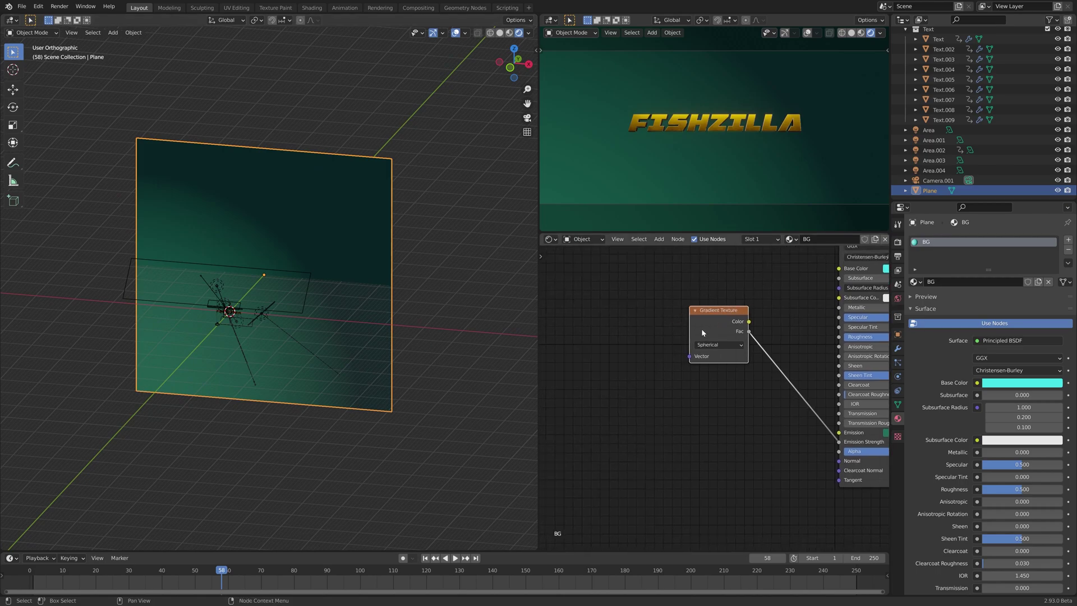
key(ctrl+t)
middle_drag(560, 260, 675, 272)
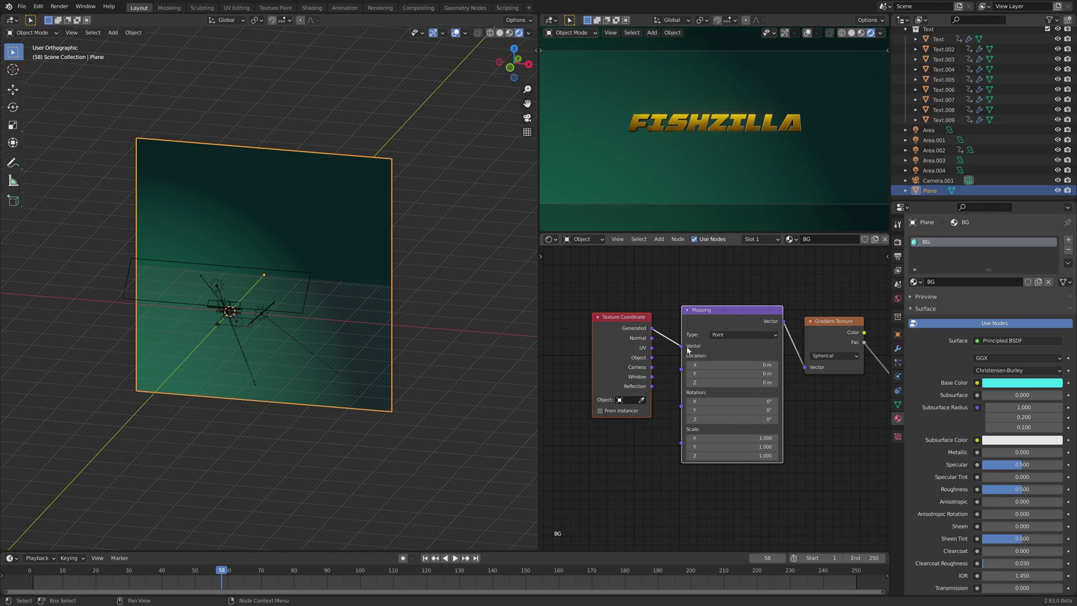
click(742, 334)
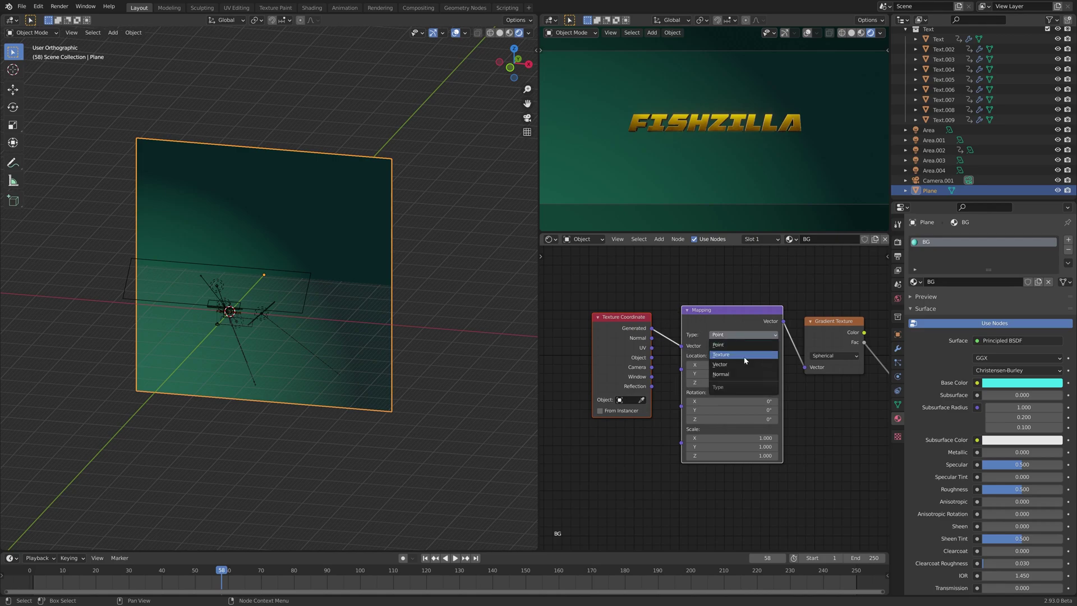
click(743, 357)
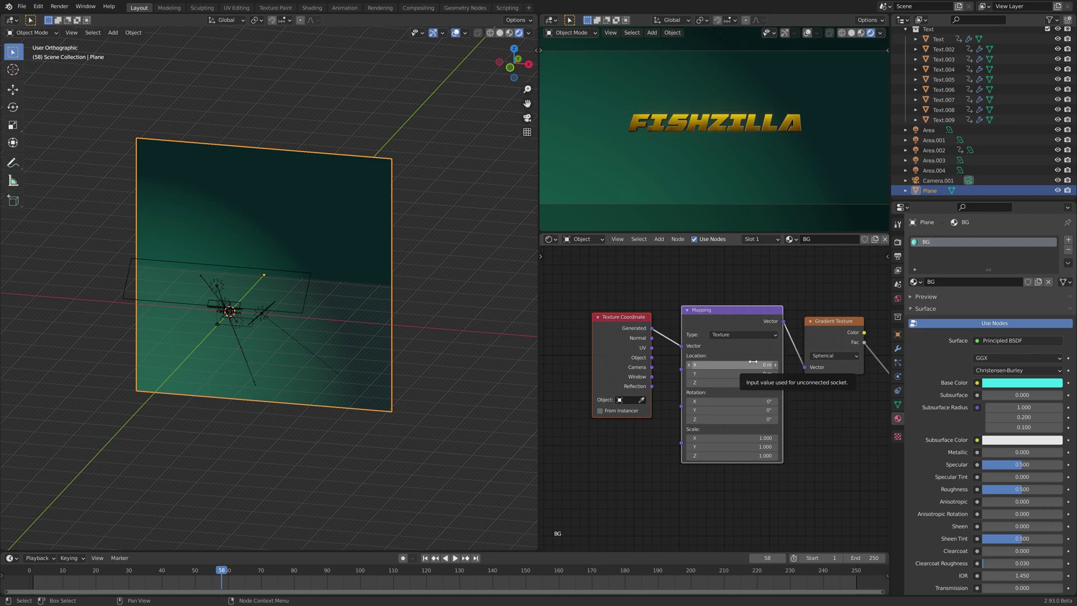
Set the Mapping node's location to 0.5 m on all three axes
drag(749, 387, 747, 364)
text(0.5)
key(Return)
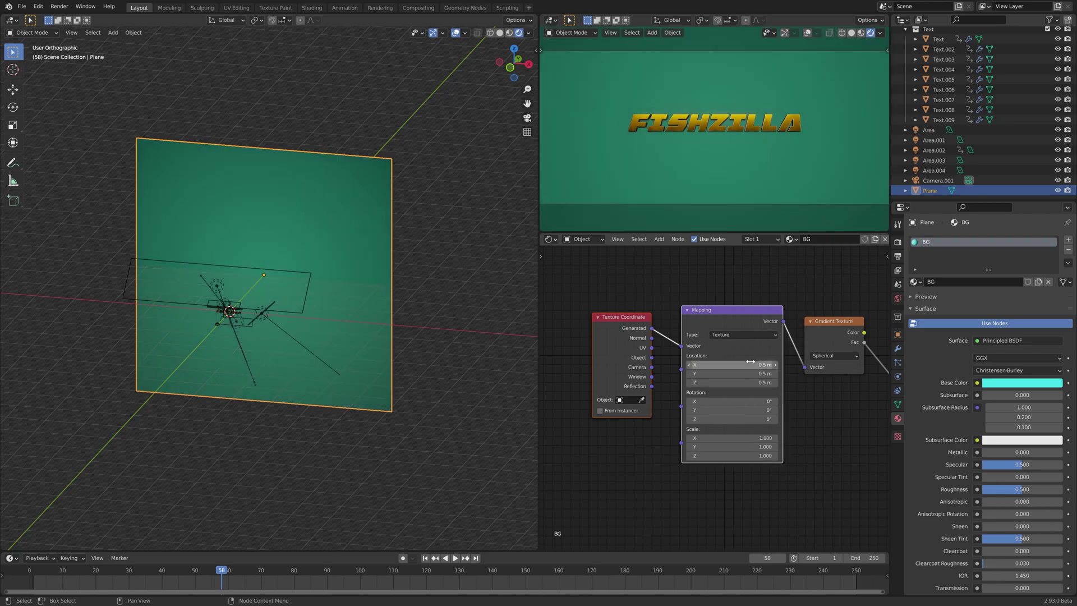
Try a Mapping Z location of 0 m with a uniform scale of 0.590
click(741, 382)
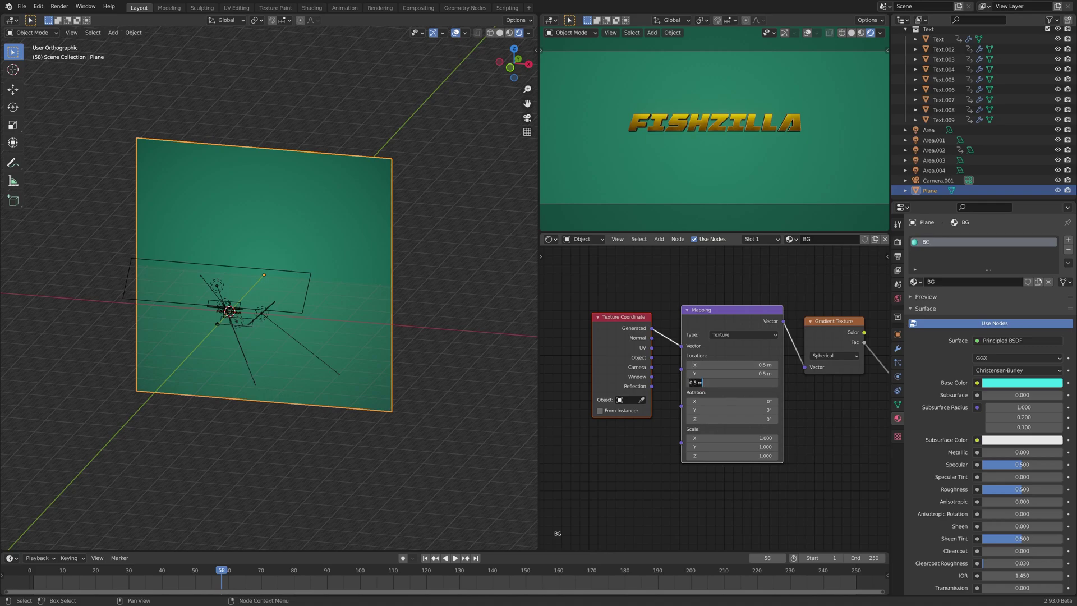
text(0)
key(Return)
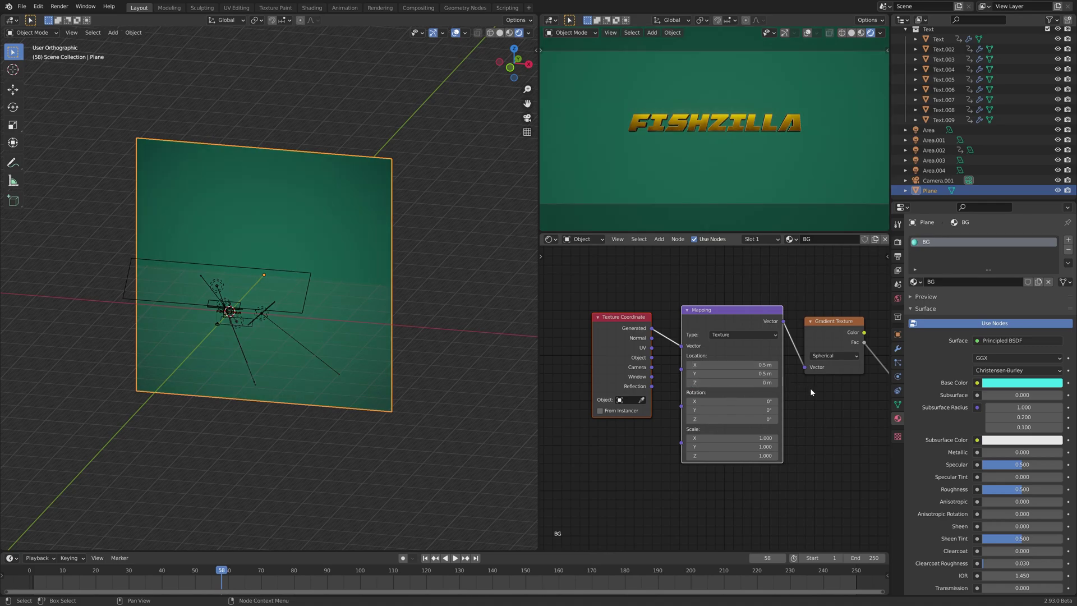
middle_drag(810, 388, 761, 380)
mouse_move(711, 430)
mouse_down()
mouse_move(711, 448)
mouse_move(735, 448)
mouse_move(706, 447)
mouse_move(716, 430)
mouse_up()
text(.5)
key(Return)
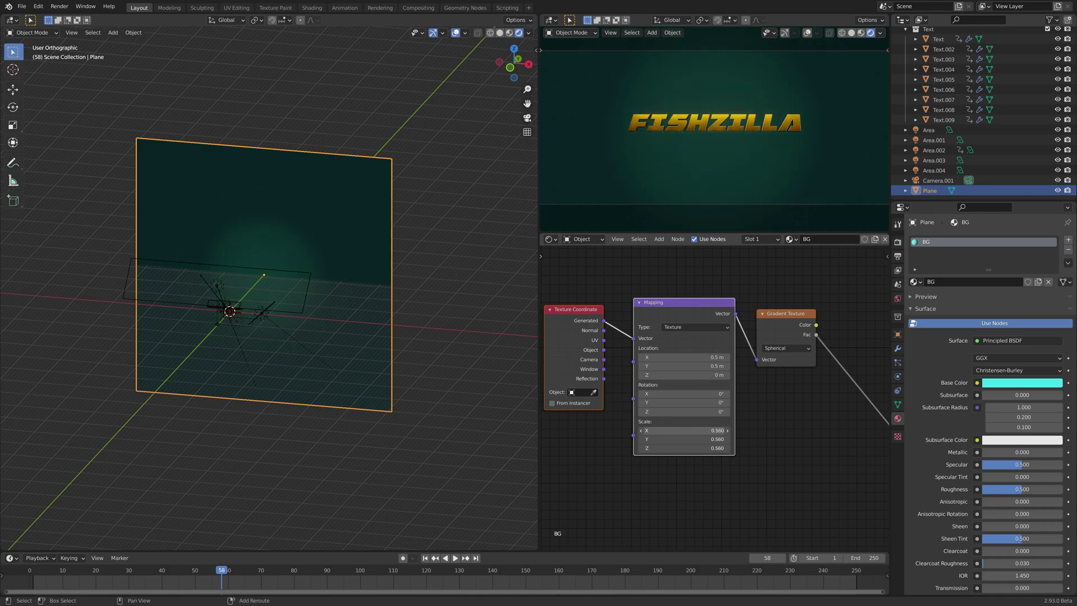
Try a Z location of 1 m in the Mapping node
click(685, 375)
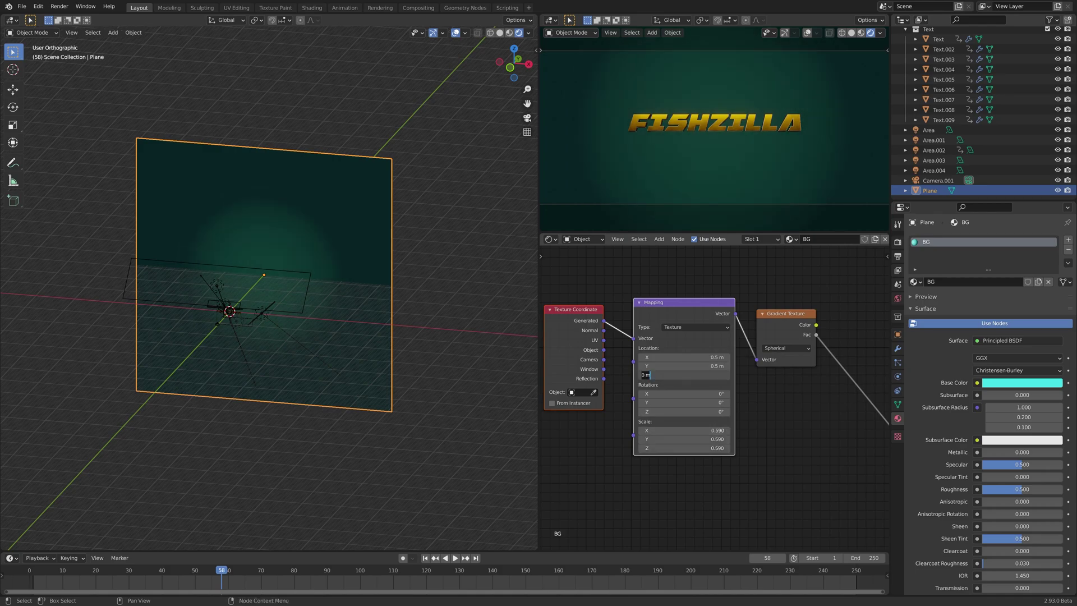
text(1)
key(Return)
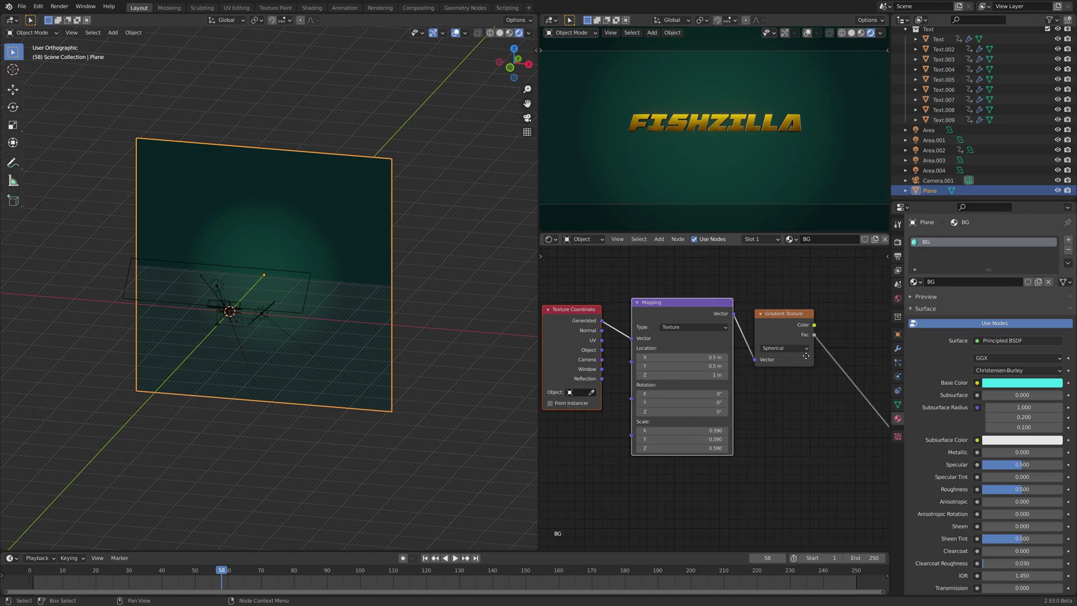
Preview the Gradient Texture on the plane and set the Mapping Z location to 0.5 m and uniform scale to 0.420
middle_drag(746, 364, 667, 343)
ctrl+shift+click(716, 313)
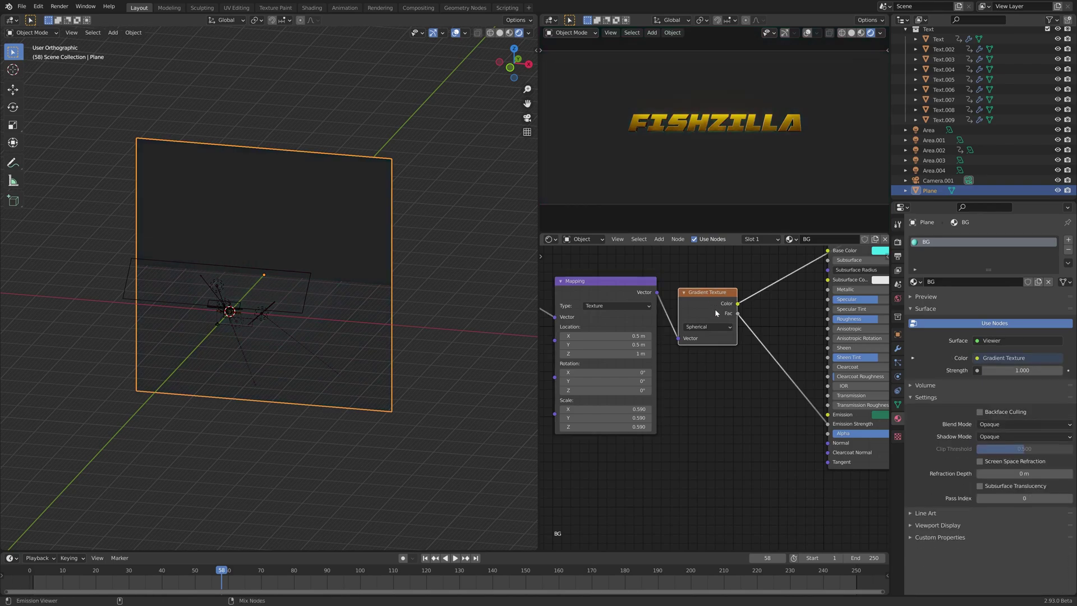
middle_drag(681, 392, 731, 397)
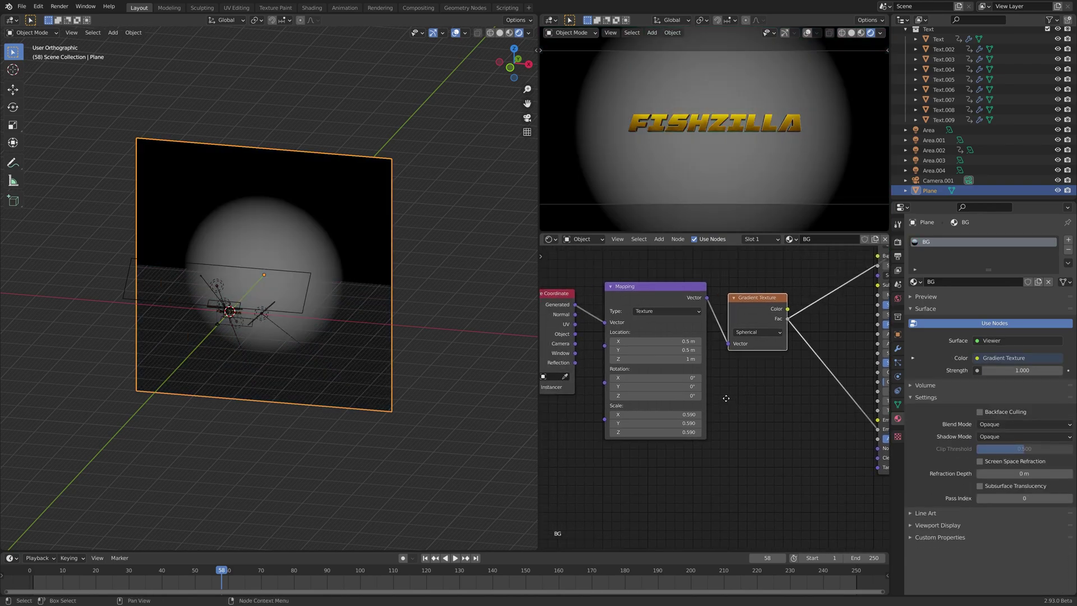
drag(673, 414, 680, 415)
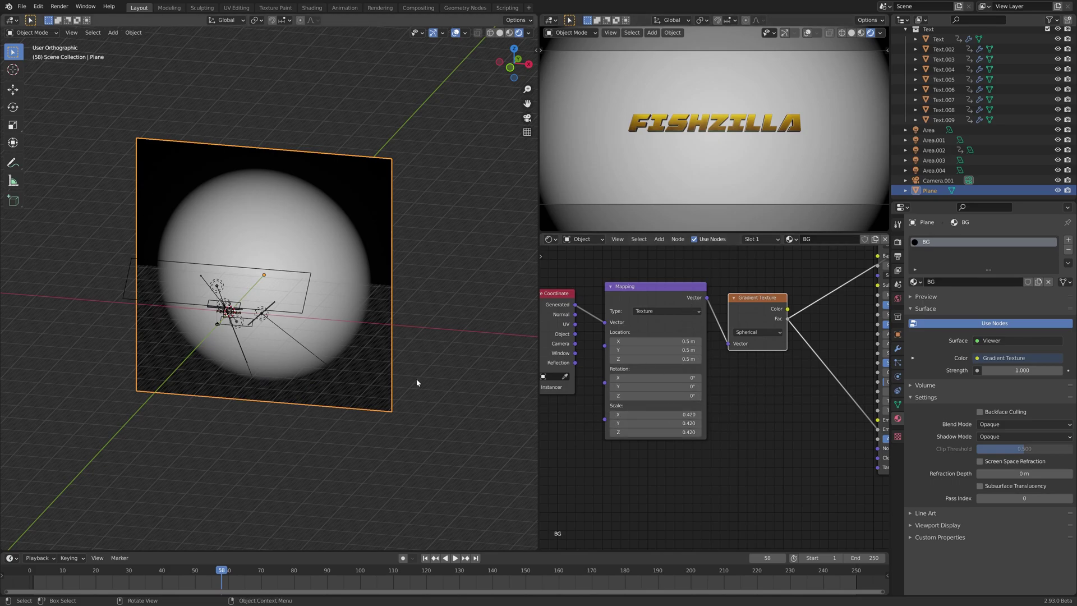
Insert a Gamma node after the Gradient Texture and set its gamma to 6.300
middle_drag(743, 358, 625, 363)
key(shift+a)
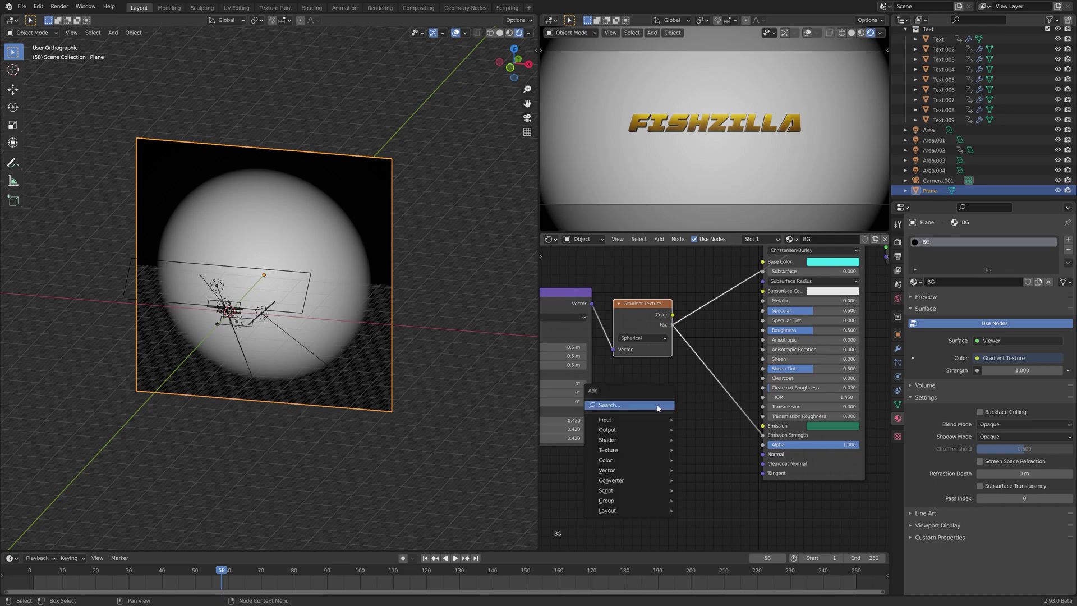
click(660, 409)
text(ga)
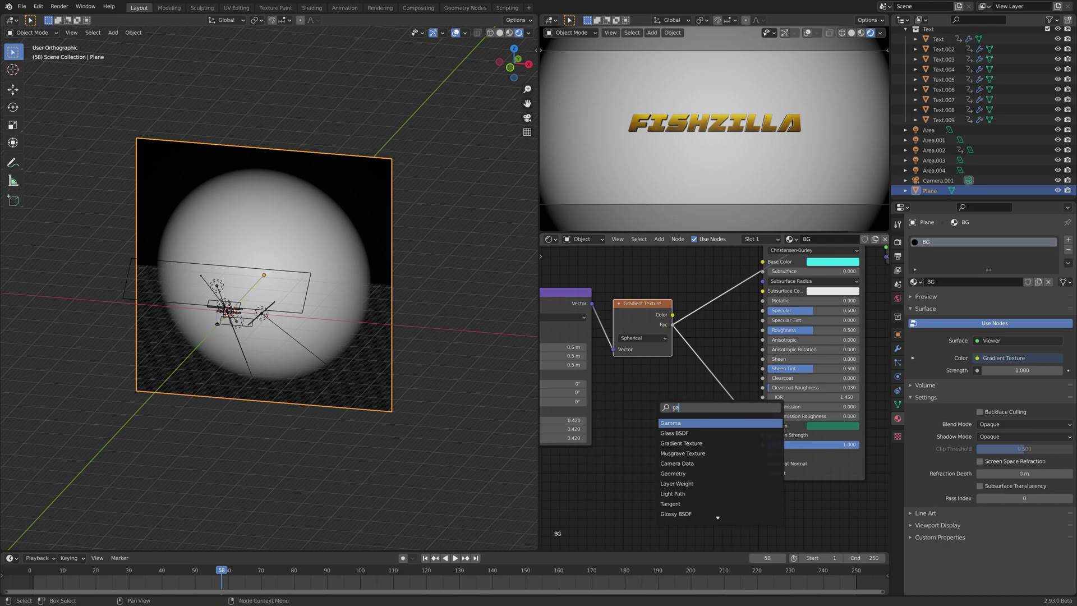
key(Return)
click(709, 286)
drag(733, 324, 790, 324)
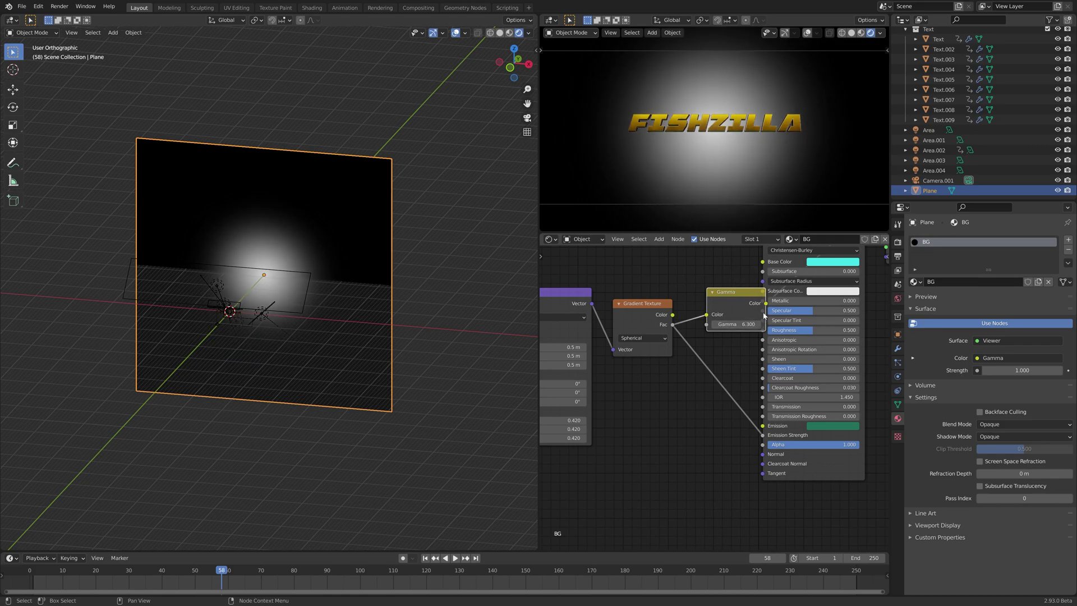
Connect the Gamma node's Color output to Emission Strength and route the Principled BSDF back to the material output
drag(765, 303, 761, 437)
middle_drag(715, 270, 672, 346)
ctrl+shift+click(781, 293)
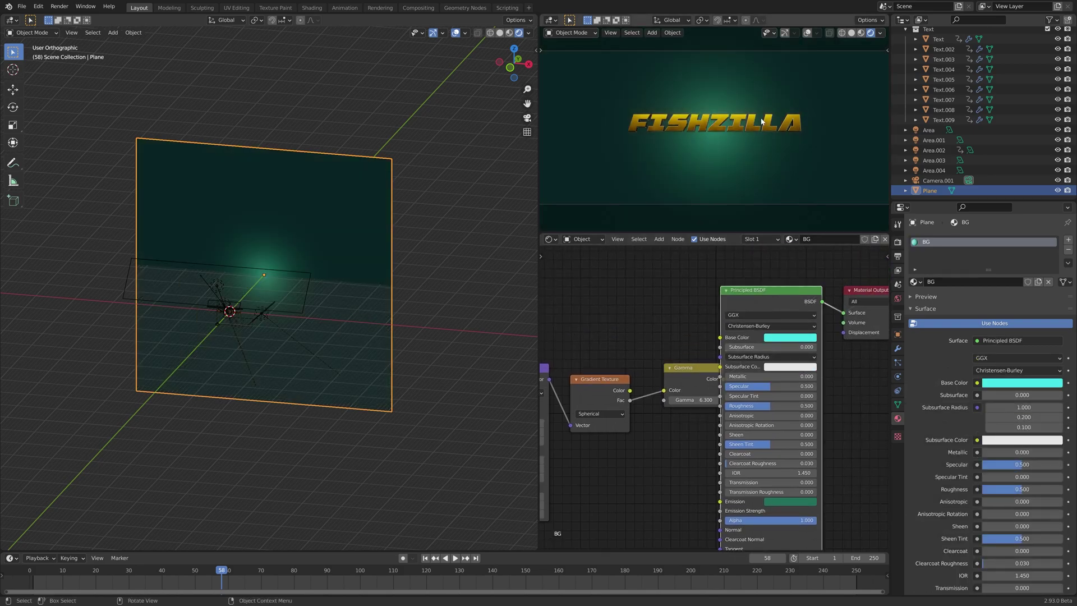
Move the animation to frame 56 to check the title against the glowing background
click(214, 579)
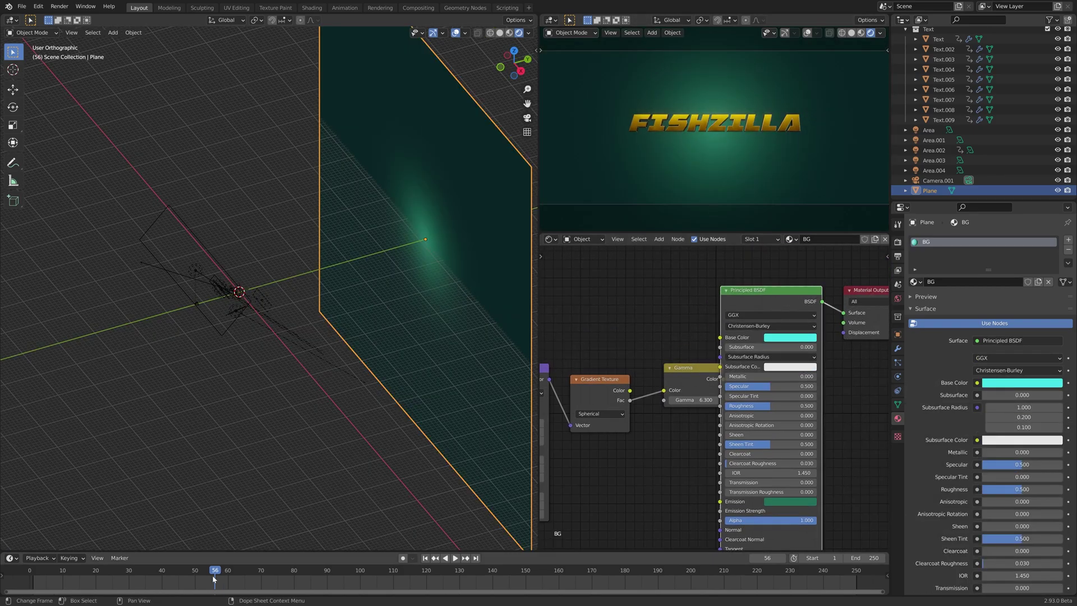